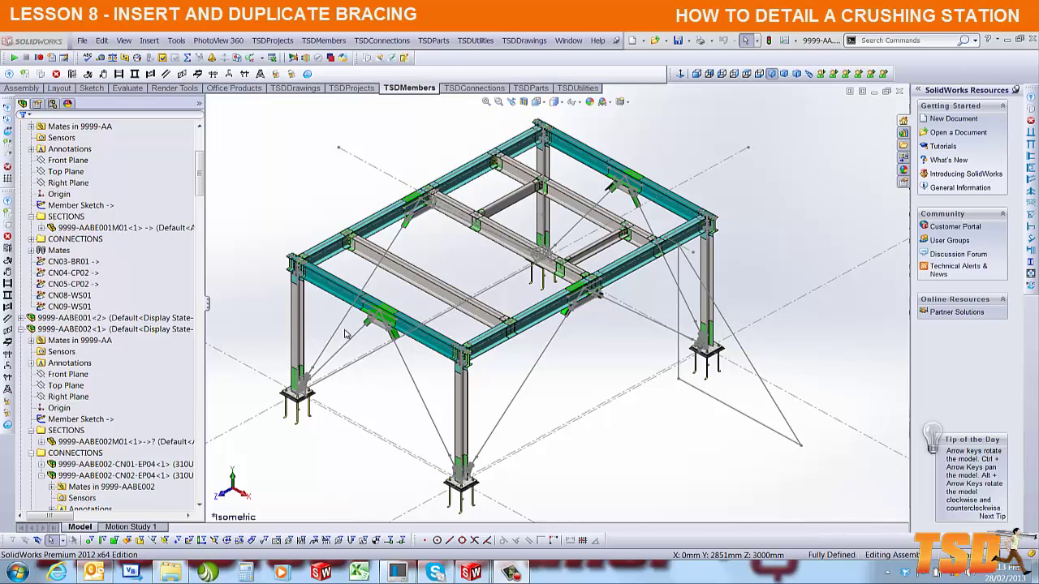
Step: Insert TSD structural bracing members along both diagonal sketch lines of the near end bay
{"action": "scroll", "coordinate": [335, 318], "scroll_direction": "down", "scroll_amount": 3}
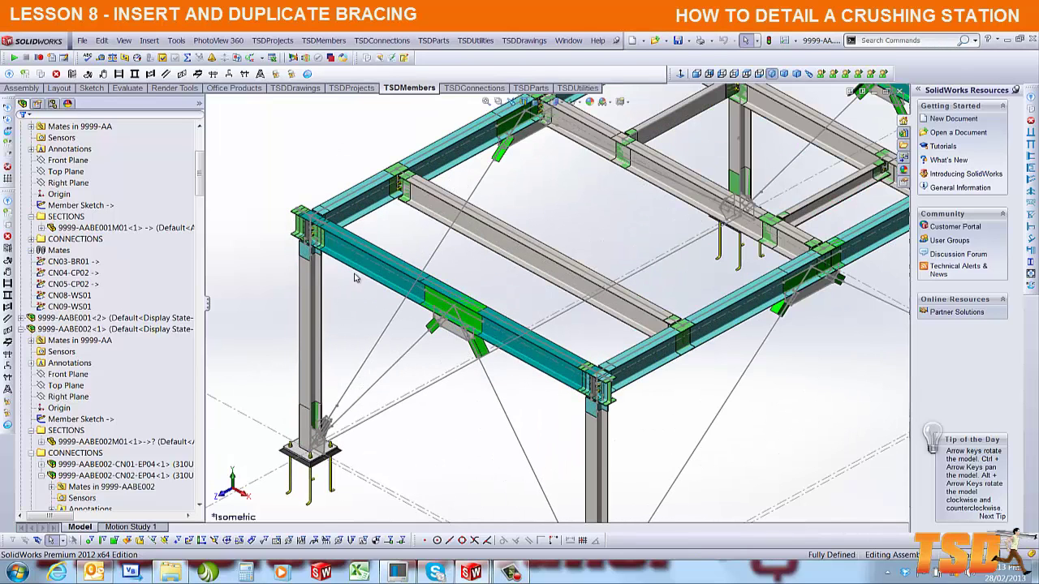
{"action": "left_click", "coordinate": [336, 42]}
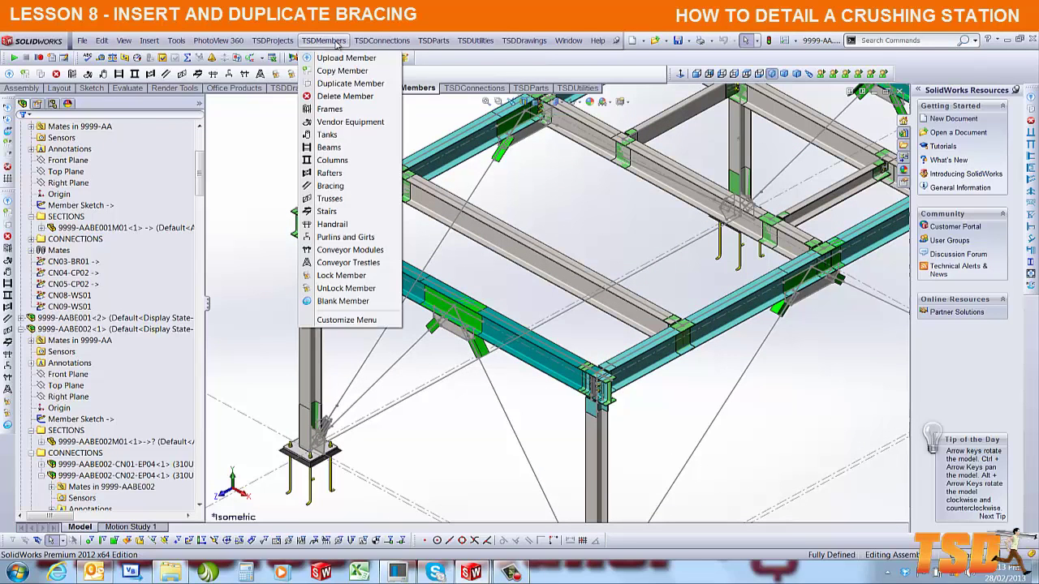
{"action": "left_click", "coordinate": [331, 187]}
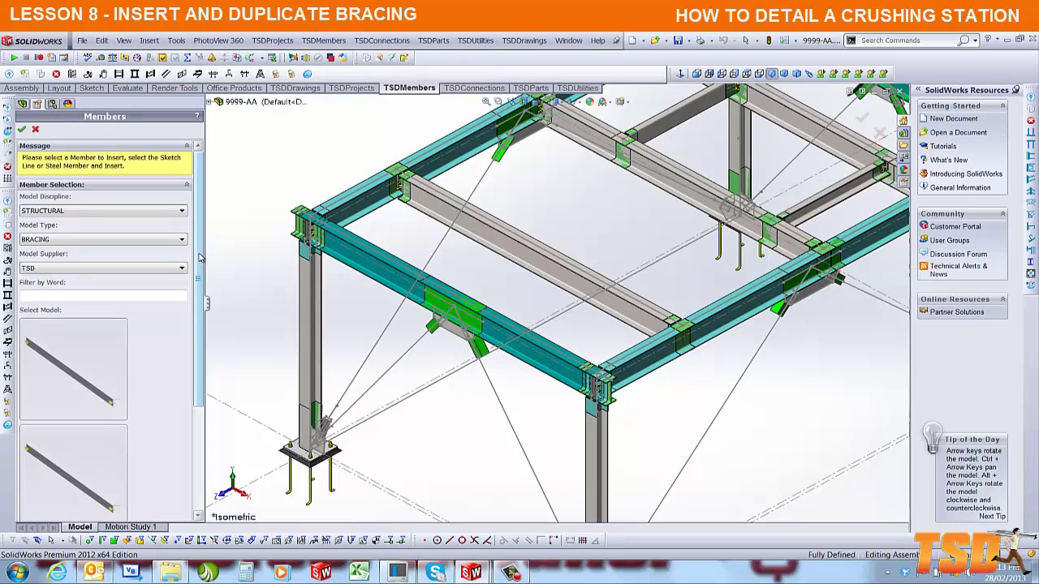
{"action": "left_click_drag", "start_coordinate": [198, 256], "coordinate": [199, 293]}
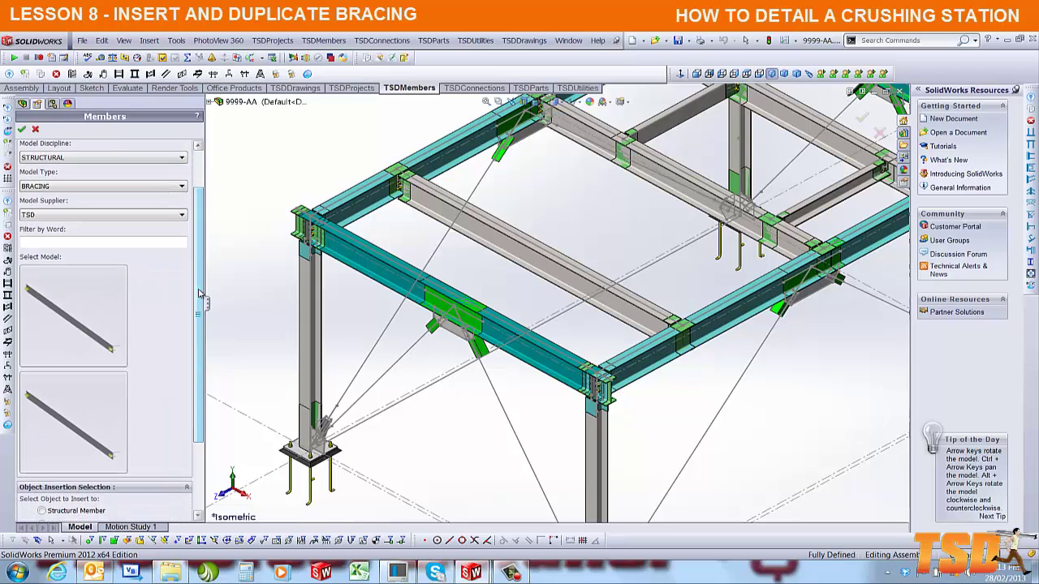
{"action": "left_click", "coordinate": [89, 399]}
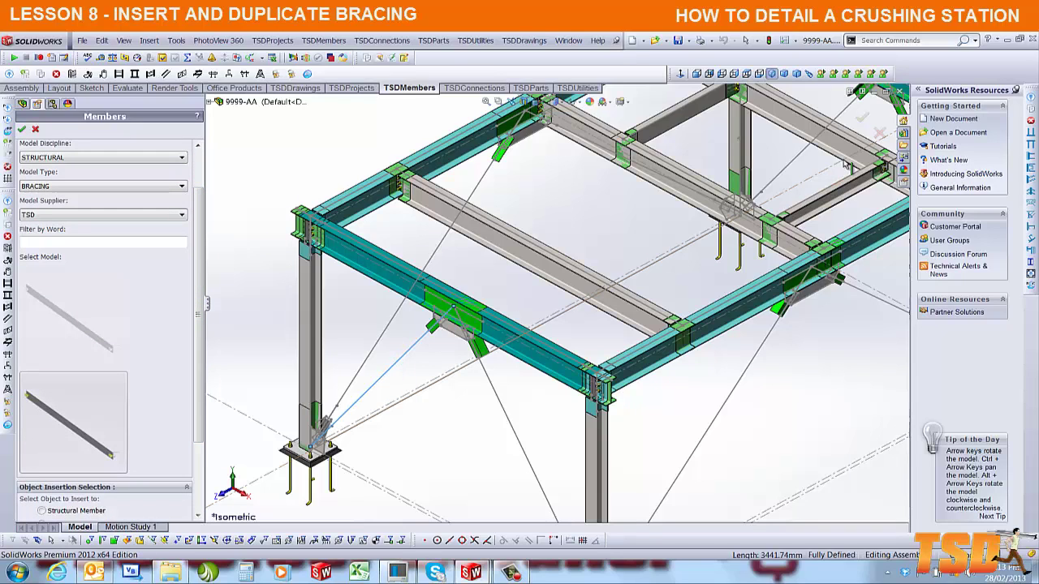
{"action": "left_click", "coordinate": [862, 116]}
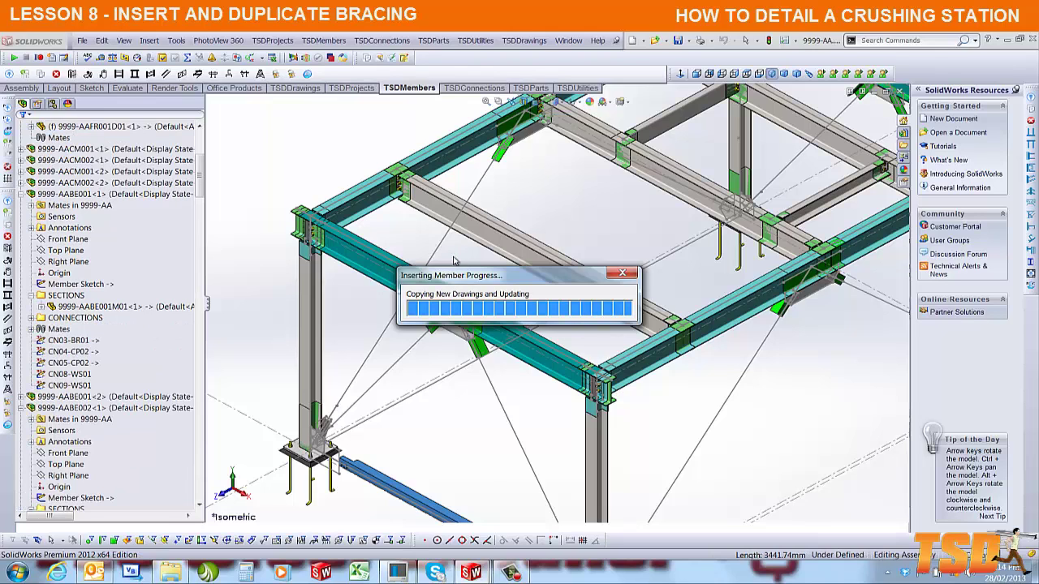
{"action": "left_click", "coordinate": [507, 417]}
{"action": "left_click", "coordinate": [862, 119]}
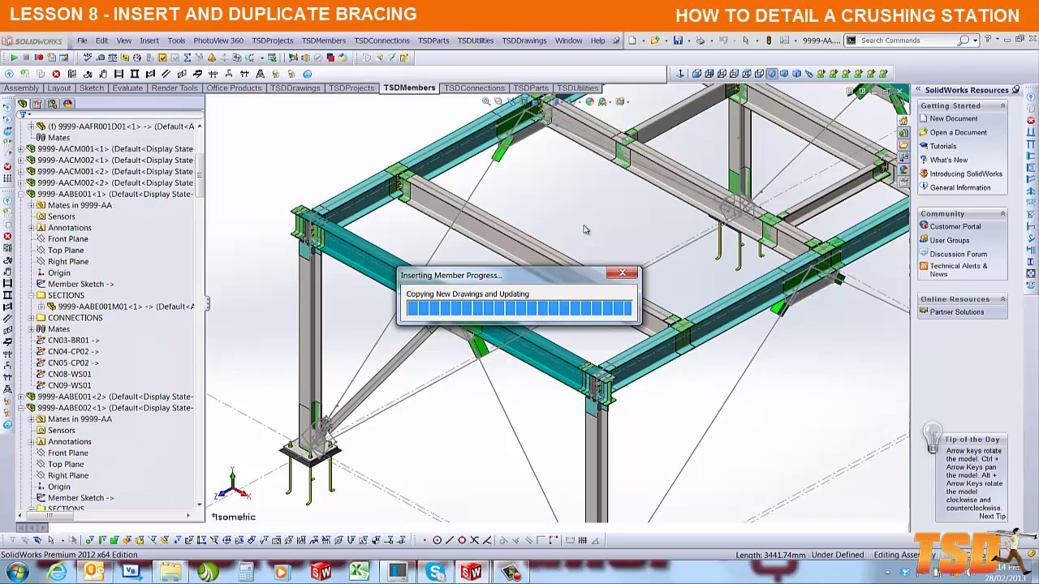
Step: Insert TSD structural bracing members along both diagonal sketch lines on the frame's long side, finishing the member insertion
{"action": "scroll", "coordinate": [604, 313], "scroll_direction": "up", "scroll_amount": 3}
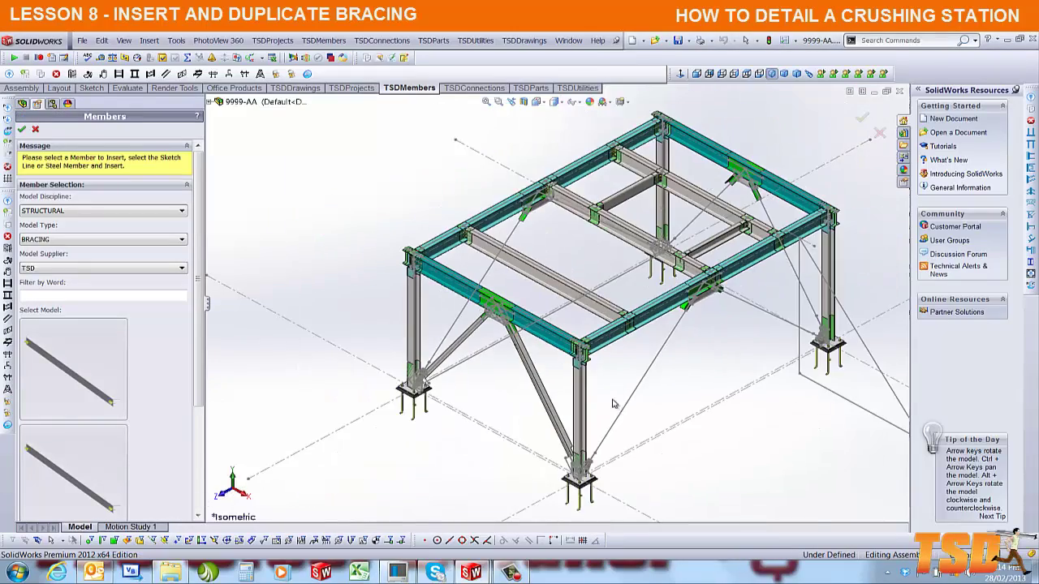
{"action": "middle_click", "coordinate": [591, 388]}
{"action": "middle_click_drag", "start_coordinate": [591, 388], "coordinate": [547, 428]}
{"action": "scroll", "coordinate": [410, 268], "scroll_direction": "up", "scroll_amount": 5}
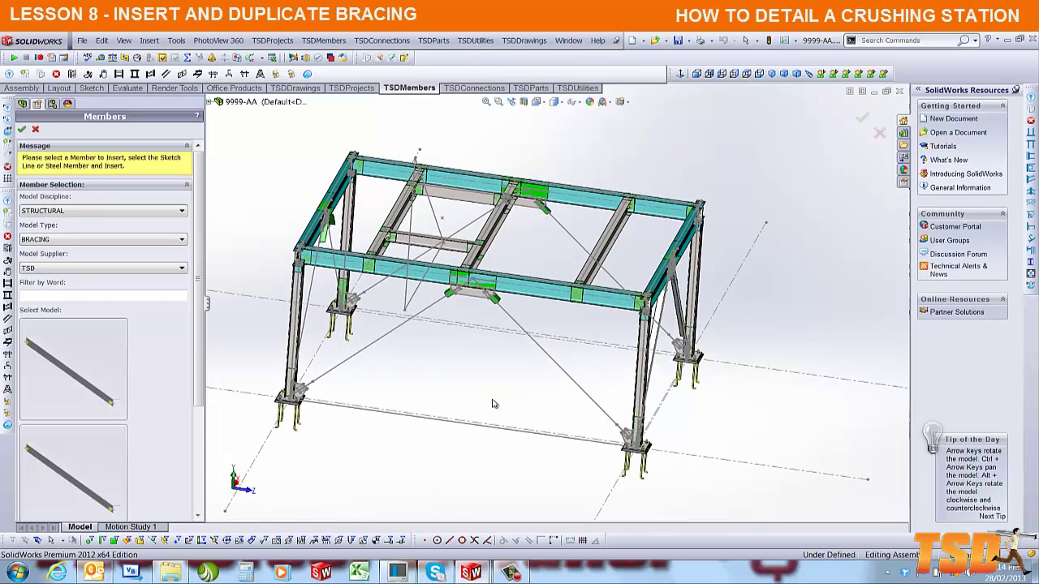
{"action": "left_click", "coordinate": [124, 327]}
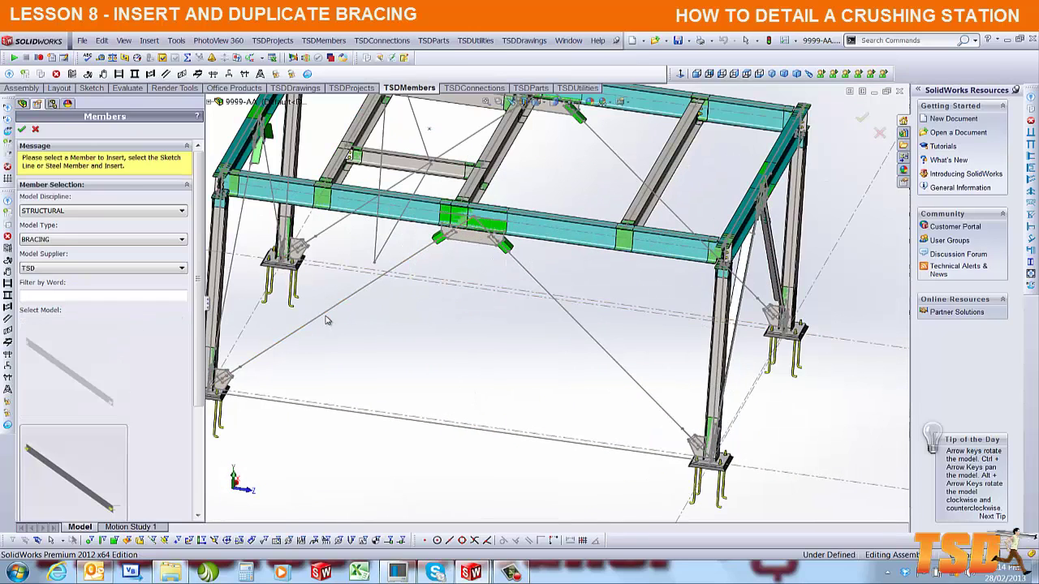
{"action": "left_click", "coordinate": [332, 317]}
{"action": "left_click", "coordinate": [862, 117]}
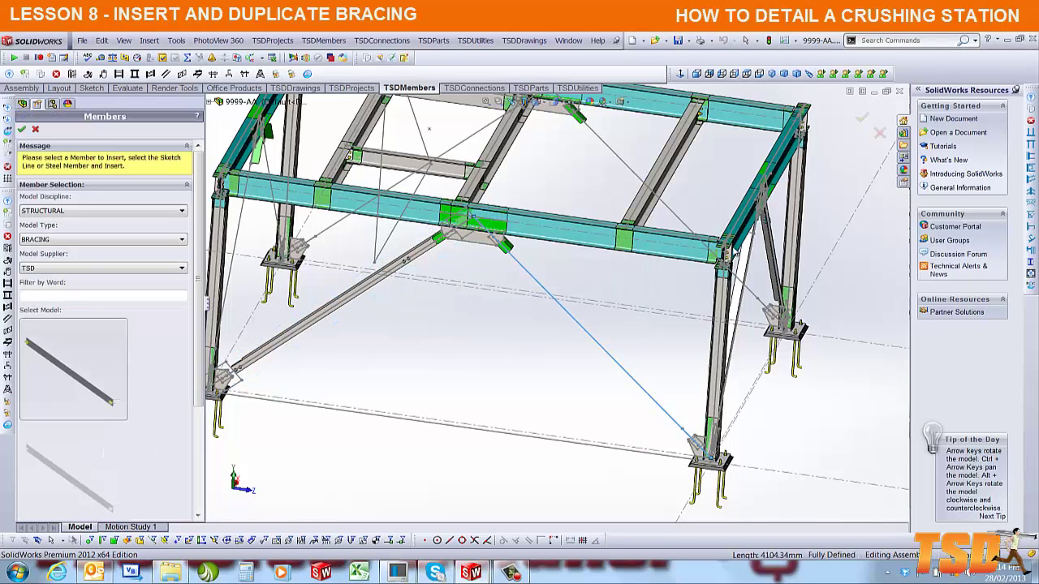
{"action": "left_click", "coordinate": [854, 119]}
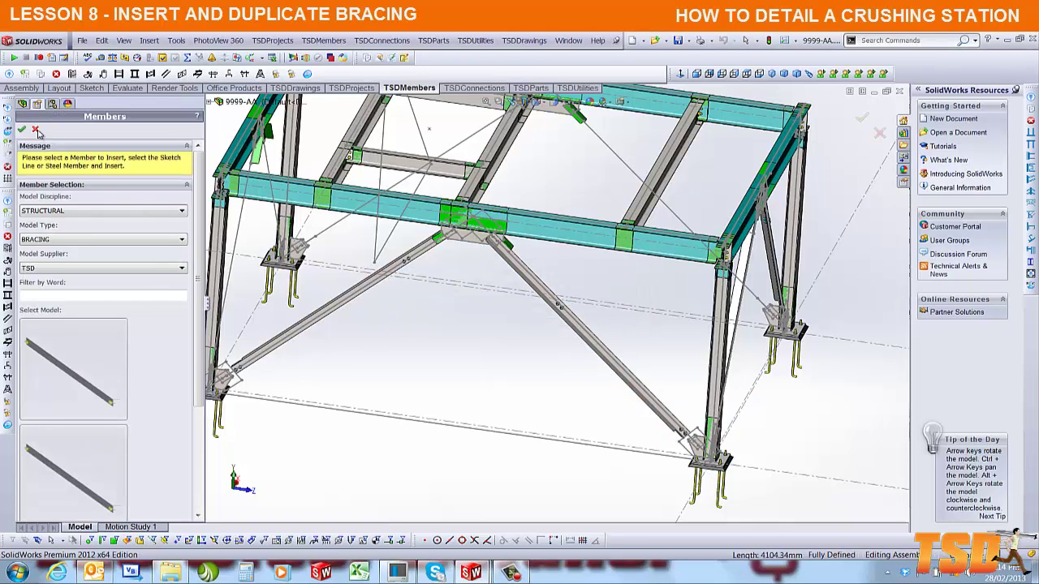
{"action": "left_click", "coordinate": [36, 131]}
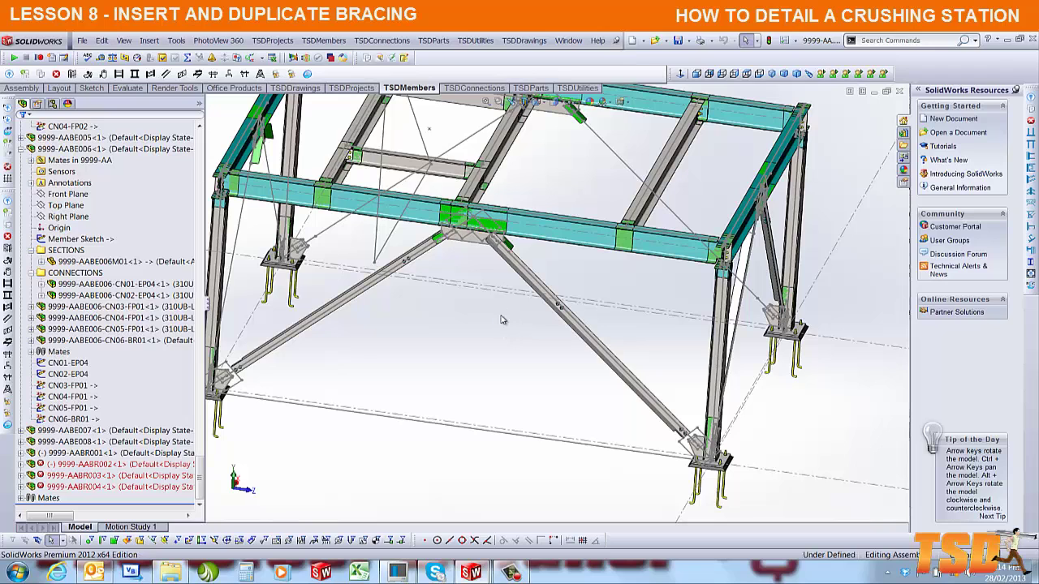
Step: Open the brace assembly 9999-AABR002 on its own to refresh it and return to the main assembly
{"action": "left_click", "coordinate": [84, 465]}
{"action": "right_click", "coordinate": [86, 465]}
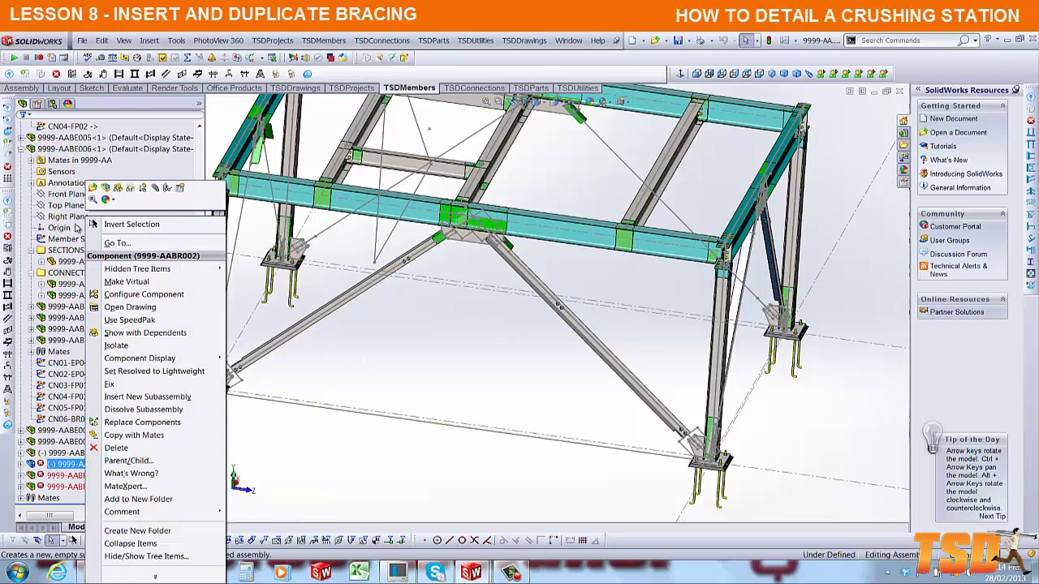
{"action": "left_click", "coordinate": [94, 188]}
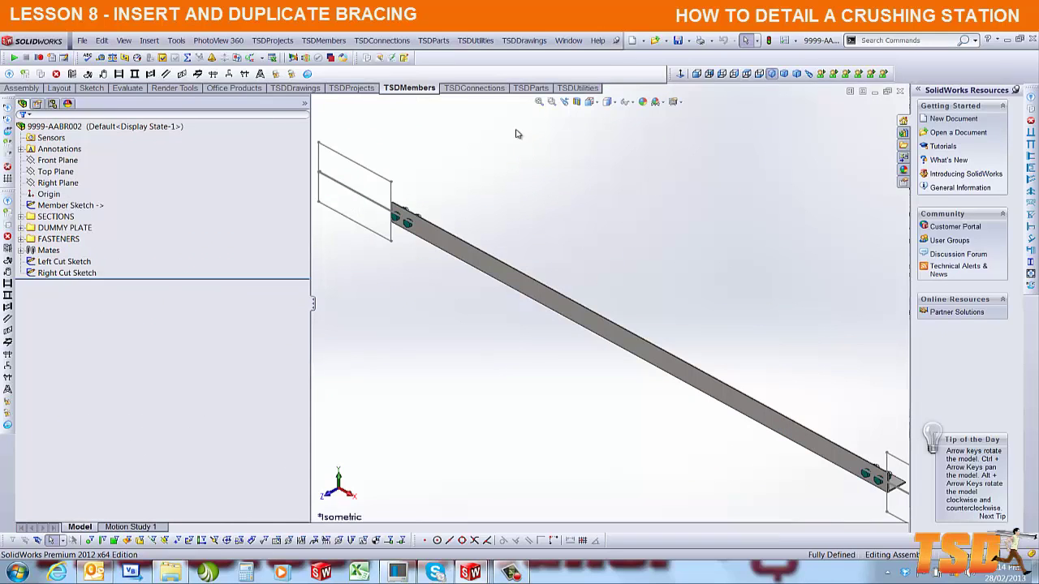
{"action": "left_click", "coordinate": [539, 102]}
{"action": "left_click", "coordinate": [898, 93]}
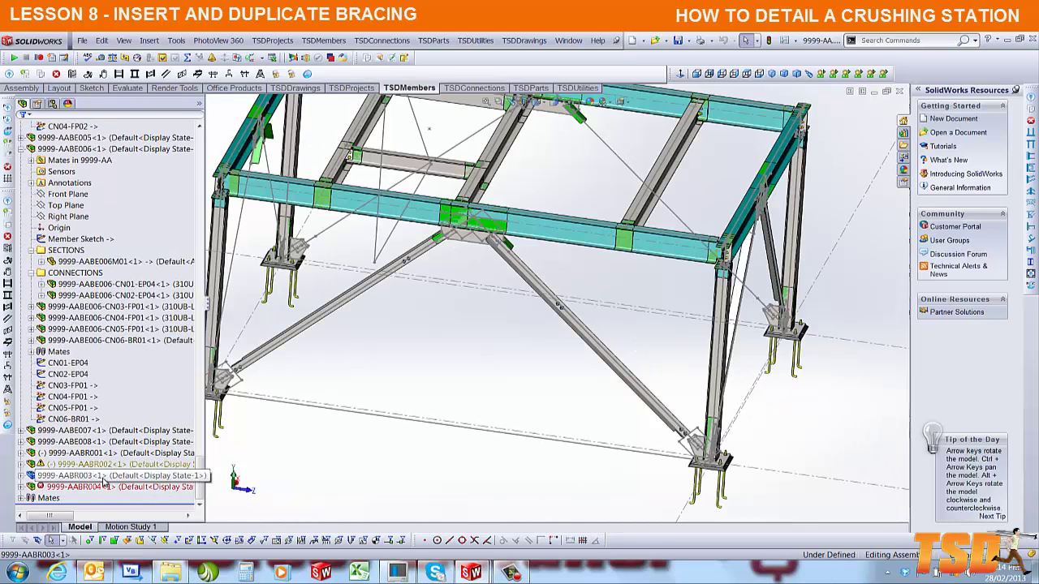
Step: Open the brace assemblies 9999-AABR003 and 9999-AABR004 one after the other to refresh them, returning to the main assembly each time
{"action": "right_click", "coordinate": [113, 477]}
{"action": "left_click", "coordinate": [122, 210]}
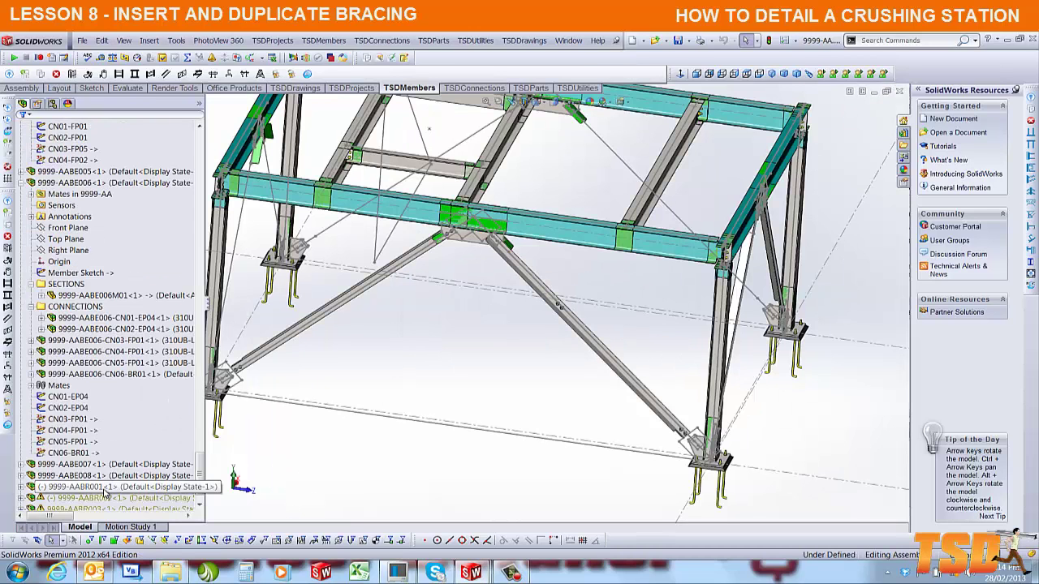
{"action": "scroll", "coordinate": [104, 491], "scroll_direction": "down", "scroll_amount": 1}
{"action": "right_click", "coordinate": [108, 486]}
{"action": "left_click", "coordinate": [114, 189]}
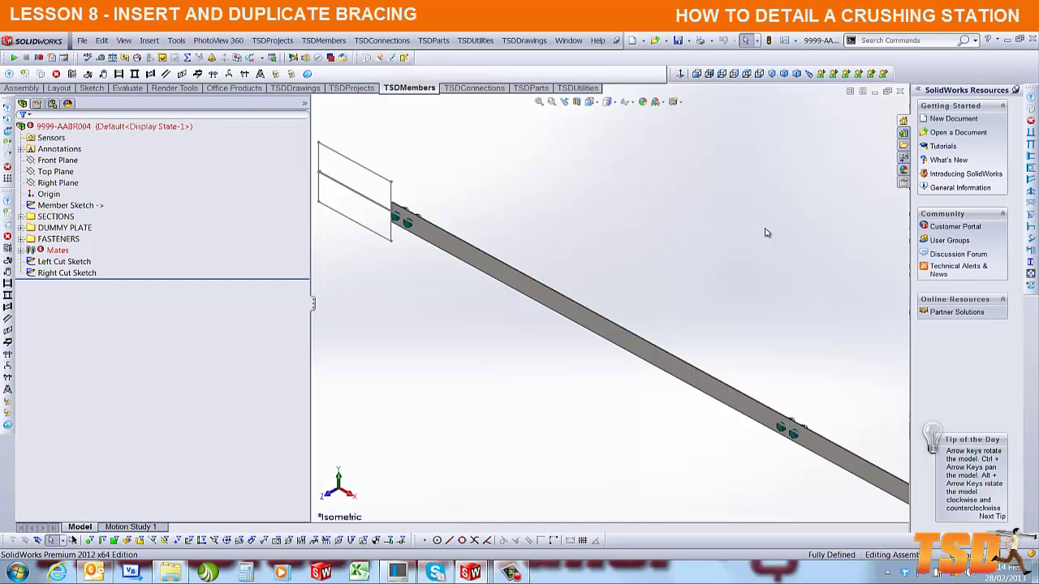
{"action": "left_click", "coordinate": [901, 90]}
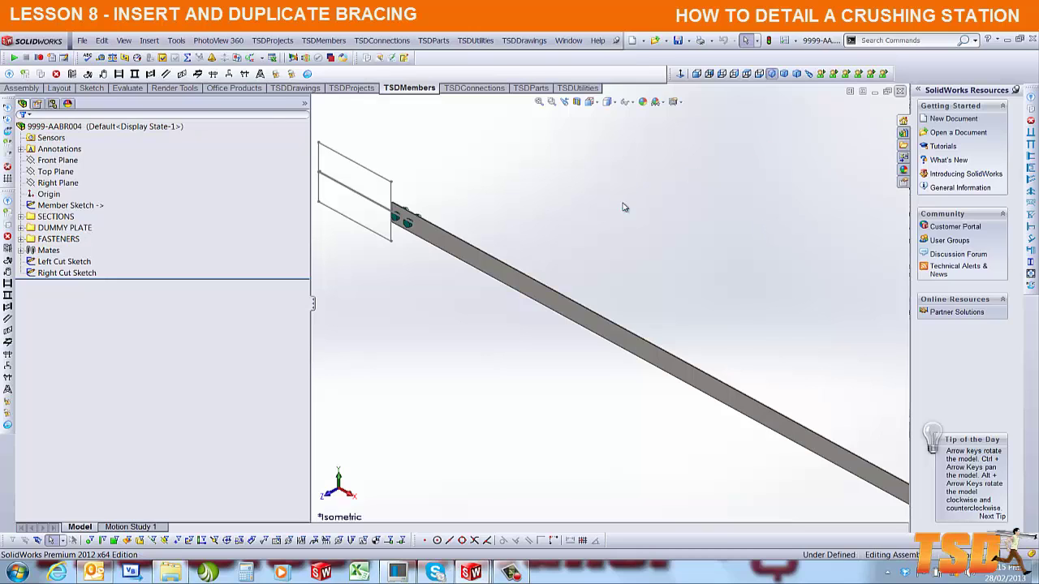
{"action": "scroll", "coordinate": [199, 461], "scroll_direction": "down", "scroll_amount": 1}
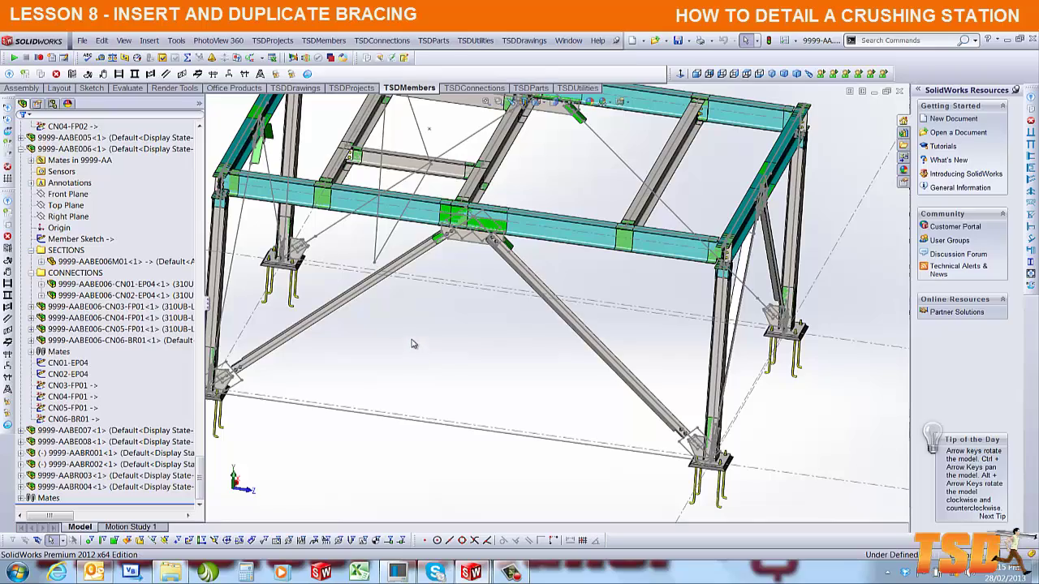
Step: Add a parallel mate between the Front Plane of brace 9999-AABR001 and the main assembly's Front plane
{"action": "left_click", "coordinate": [113, 453]}
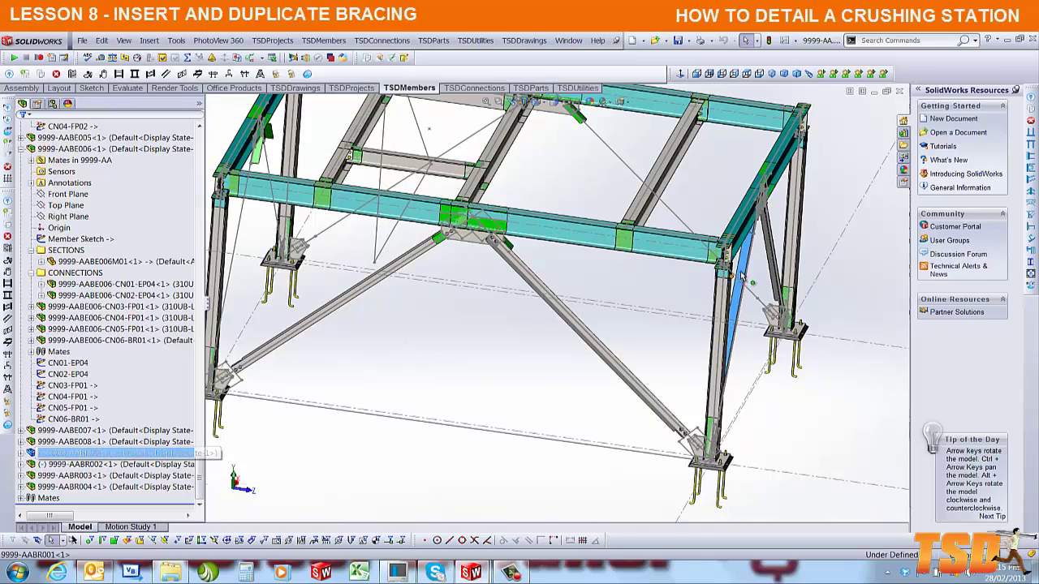
{"action": "scroll", "coordinate": [723, 266], "scroll_direction": "down", "scroll_amount": 3}
{"action": "middle_click_drag", "start_coordinate": [723, 266], "coordinate": [819, 323]}
{"action": "scroll", "coordinate": [820, 323], "scroll_direction": "down", "scroll_amount": 4}
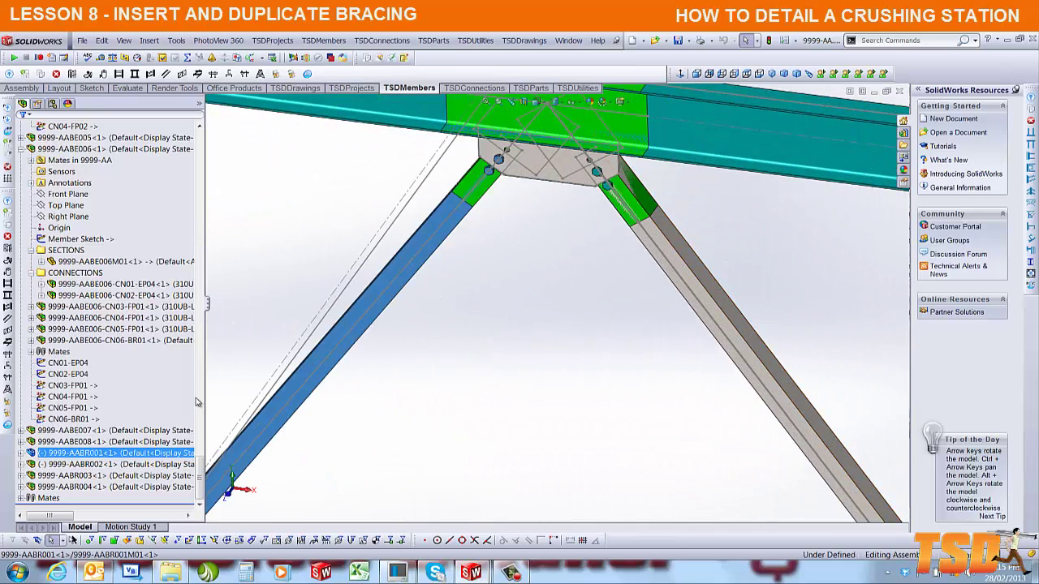
{"action": "left_click", "coordinate": [22, 453]}
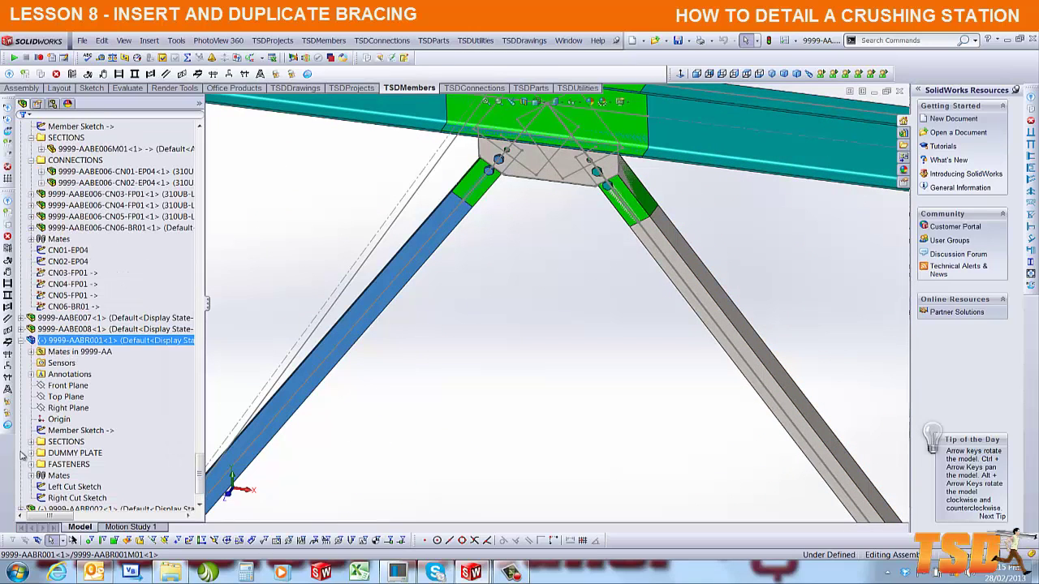
{"action": "left_click", "coordinate": [71, 395]}
{"action": "left_click_drag", "start_coordinate": [201, 479], "coordinate": [217, 146]}
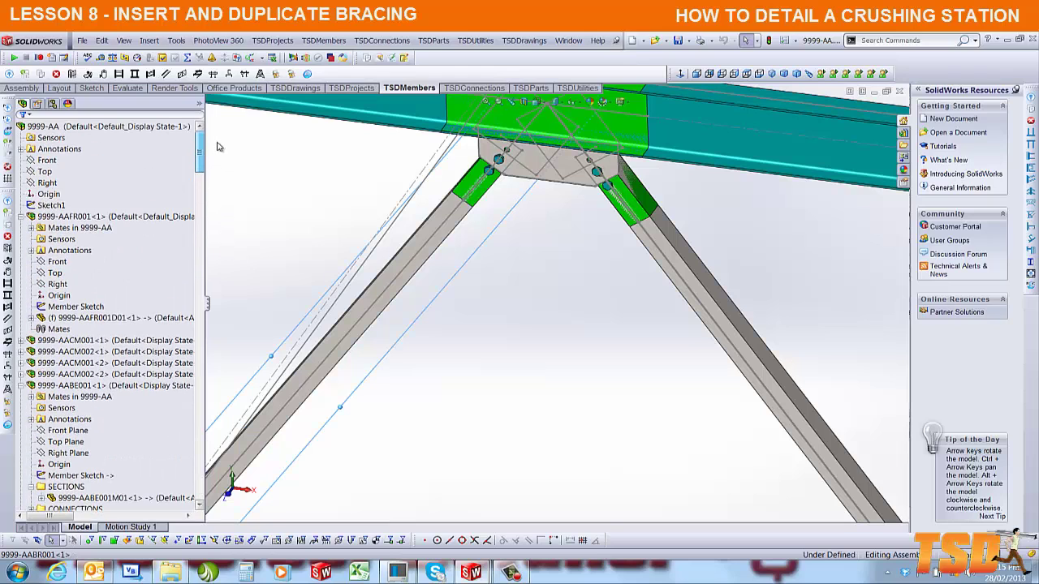
{"action": "left_click", "coordinate": [46, 161]}
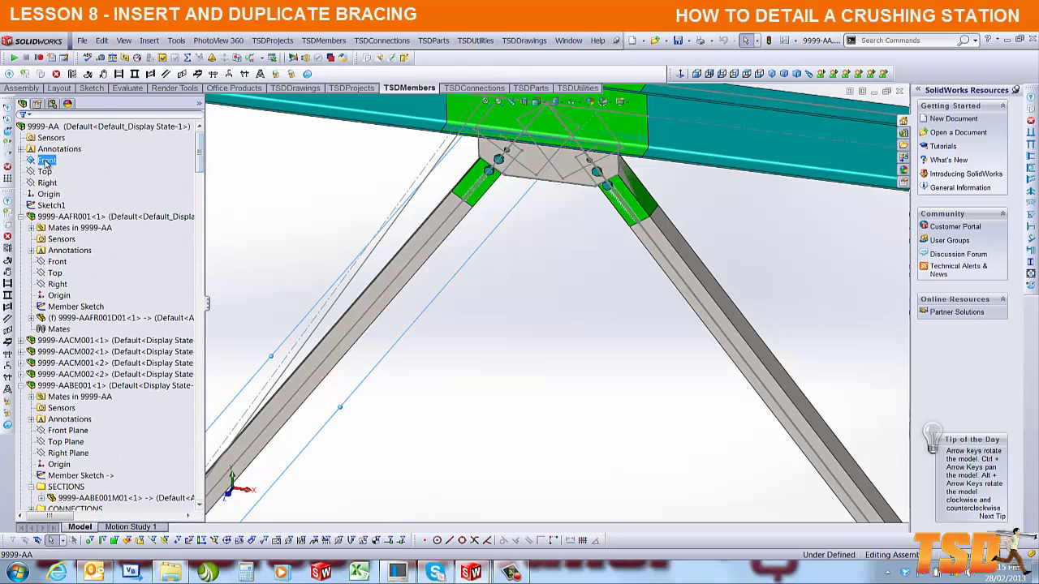
{"action": "left_click", "coordinate": [34, 89]}
{"action": "left_click", "coordinate": [40, 74]}
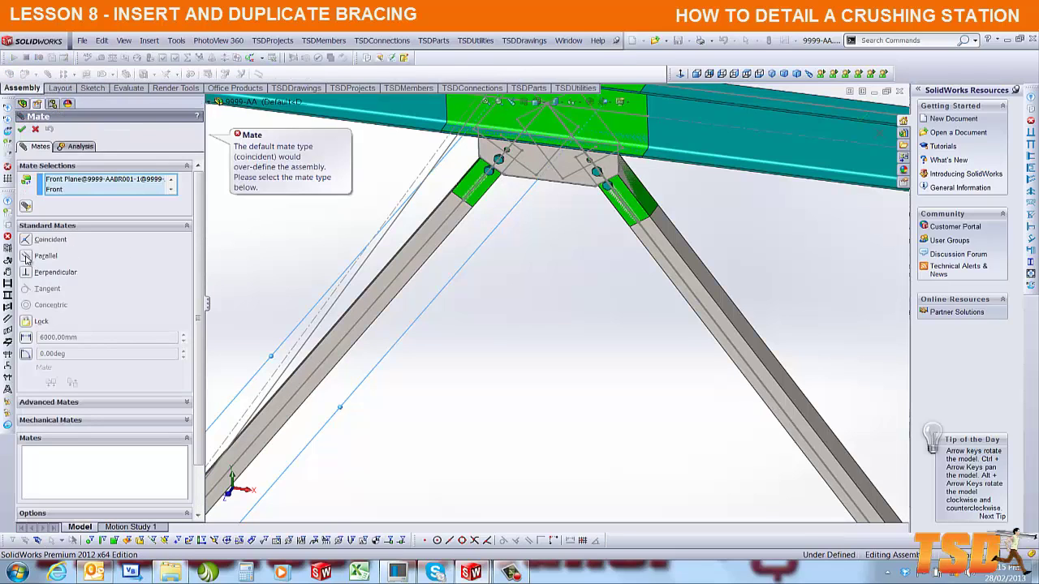
{"action": "left_click", "coordinate": [26, 256]}
{"action": "left_click", "coordinate": [22, 130]}
{"action": "left_click", "coordinate": [22, 130]}
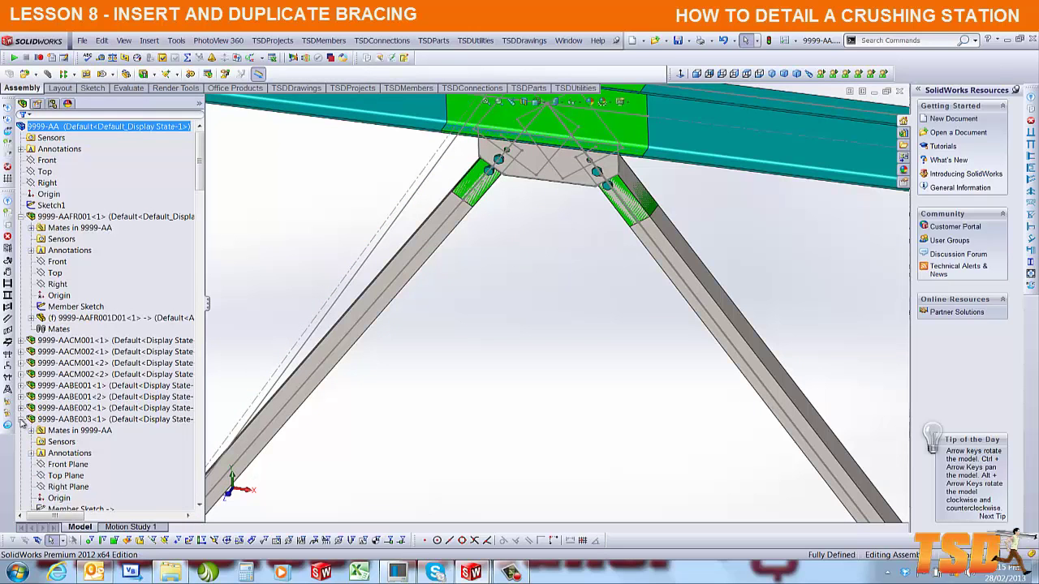
Step: Add a parallel mate between the Front Plane of brace 9999-AABR002 and the main assembly's Front plane
{"action": "scroll", "coordinate": [80, 464], "scroll_direction": "down", "scroll_amount": 9}
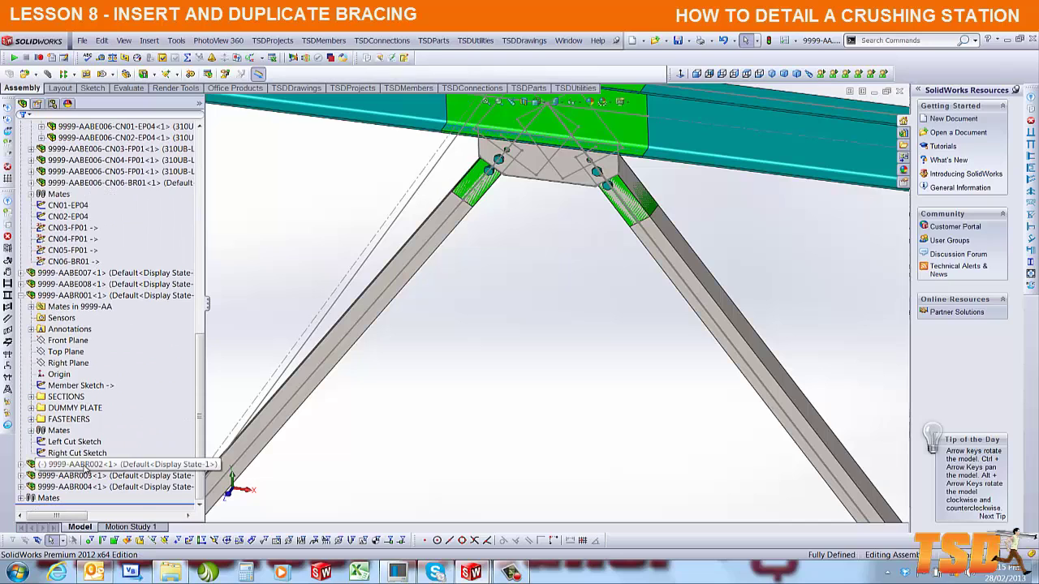
{"action": "left_click", "coordinate": [21, 295]}
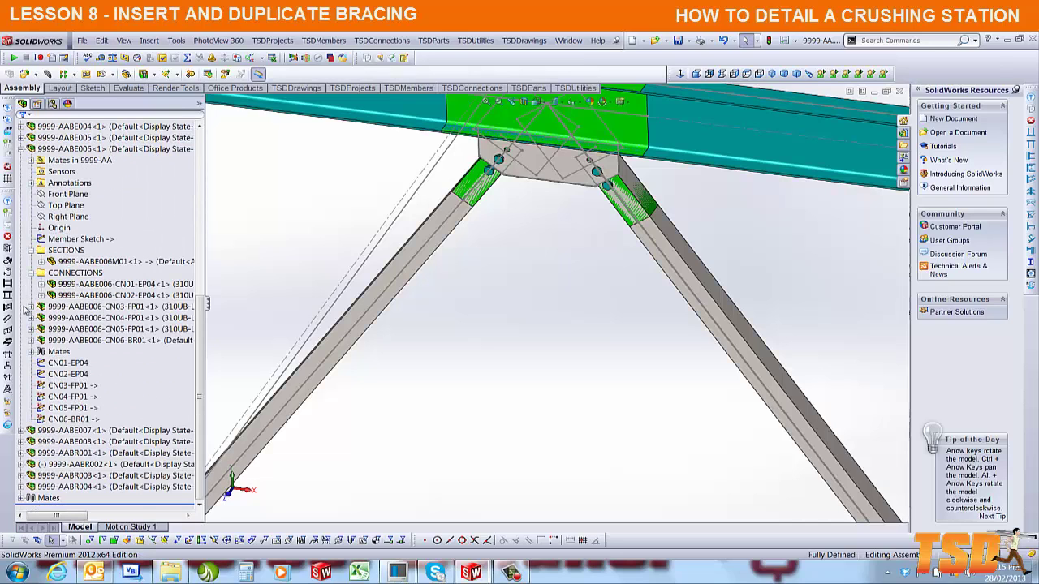
{"action": "left_click", "coordinate": [78, 464]}
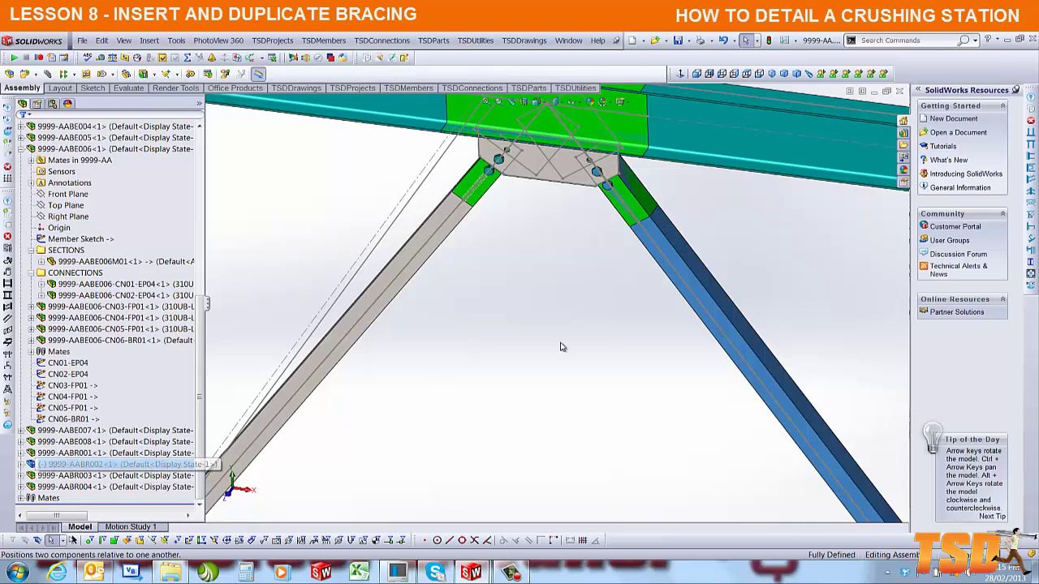
{"action": "left_click", "coordinate": [22, 464]}
{"action": "left_click", "coordinate": [67, 388]}
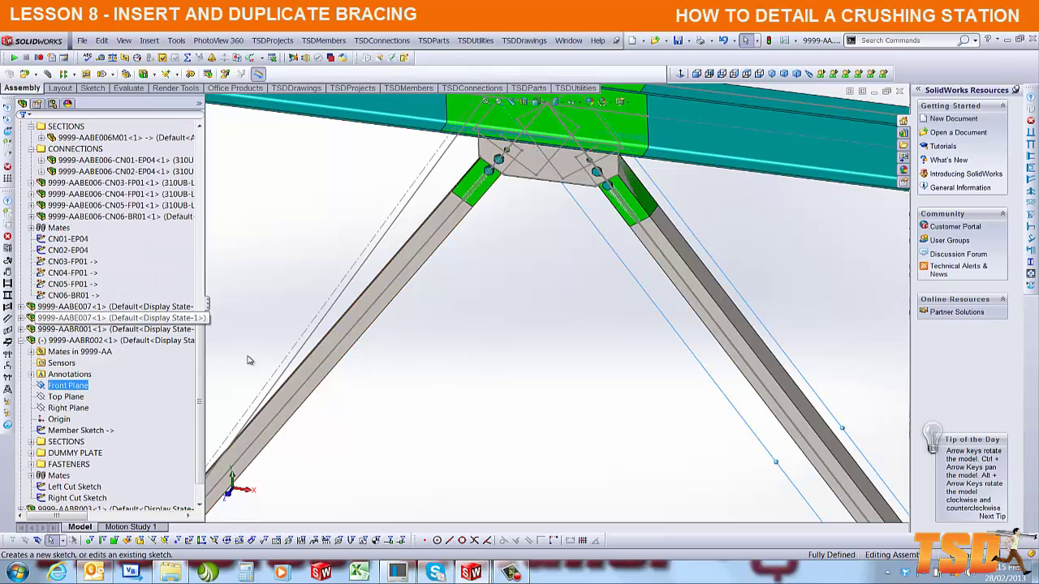
{"action": "left_click_drag", "start_coordinate": [201, 357], "coordinate": [218, 154]}
{"action": "left_click", "coordinate": [48, 162]}
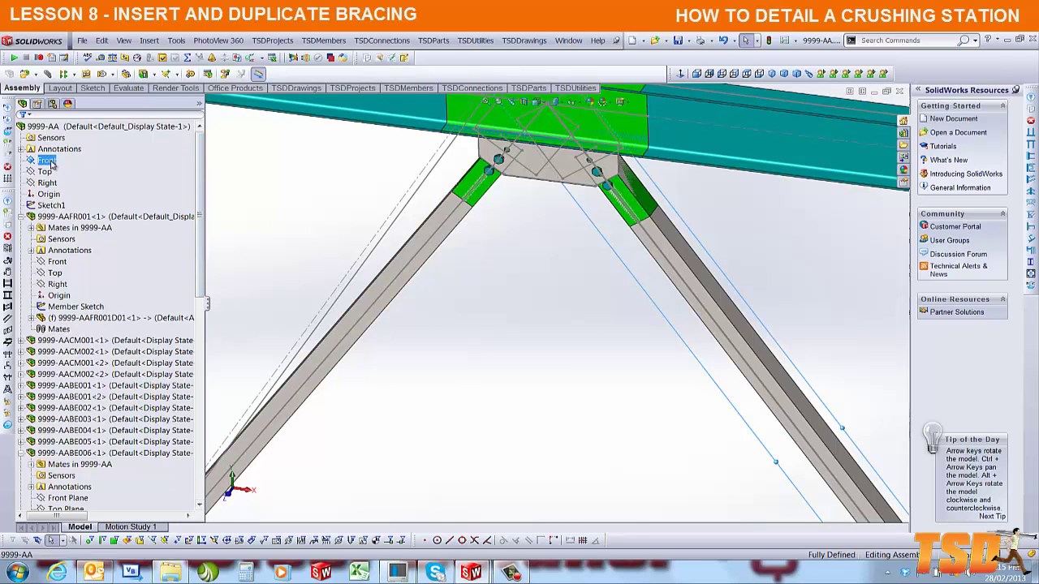
{"action": "left_click", "coordinate": [50, 73]}
{"action": "left_click", "coordinate": [29, 256]}
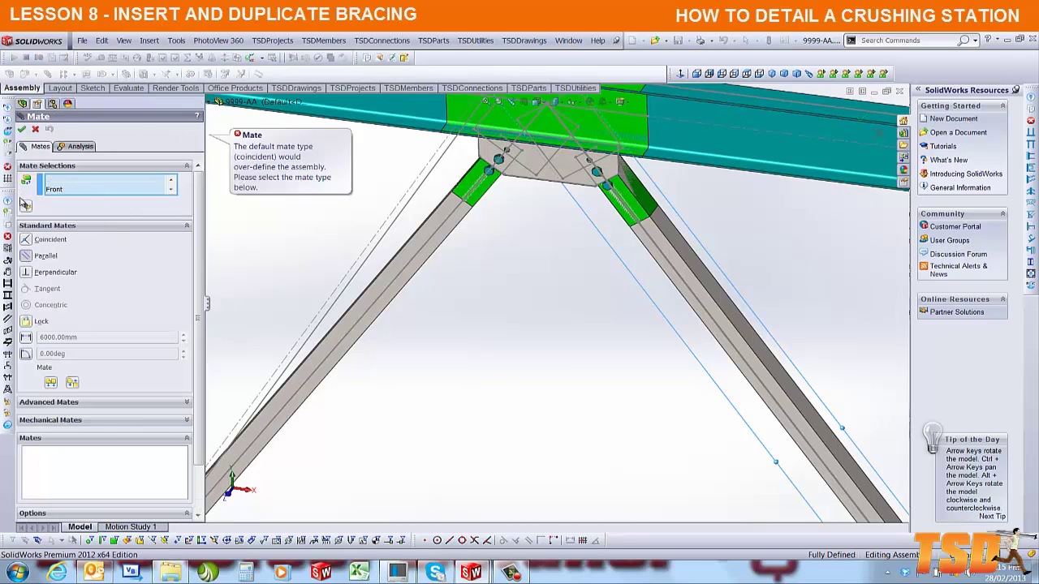
{"action": "left_click", "coordinate": [22, 128]}
{"action": "left_click", "coordinate": [22, 128]}
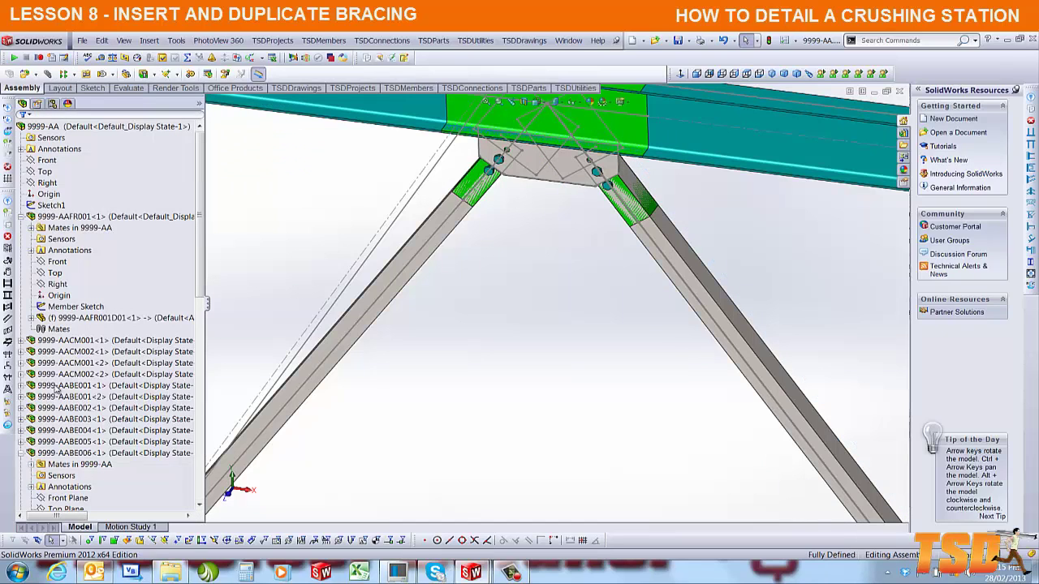
Step: Collapse the expanded entries of beam 9999-AABE006 and brace 9999-AABR002 in the assembly tree
{"action": "left_click", "coordinate": [22, 454]}
{"action": "left_click", "coordinate": [22, 455]}
{"action": "left_click", "coordinate": [22, 499]}
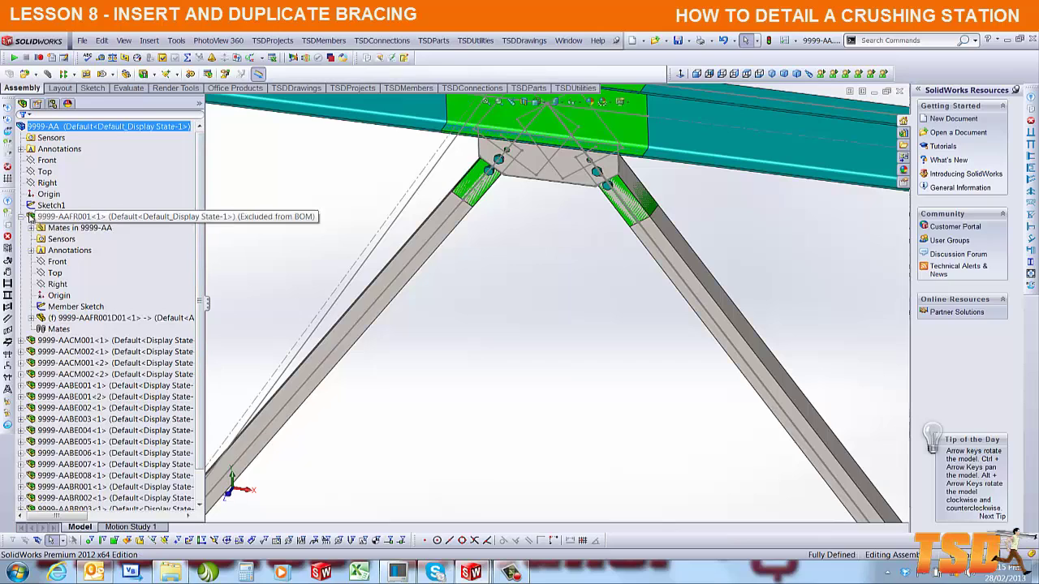
Step: Collapse the expanded entry of frame 9999-AAFR001 in the assembly tree and show the assembly from the front
{"action": "left_click", "coordinate": [21, 217]}
{"action": "scroll", "coordinate": [565, 317], "scroll_direction": "up", "scroll_amount": 6}
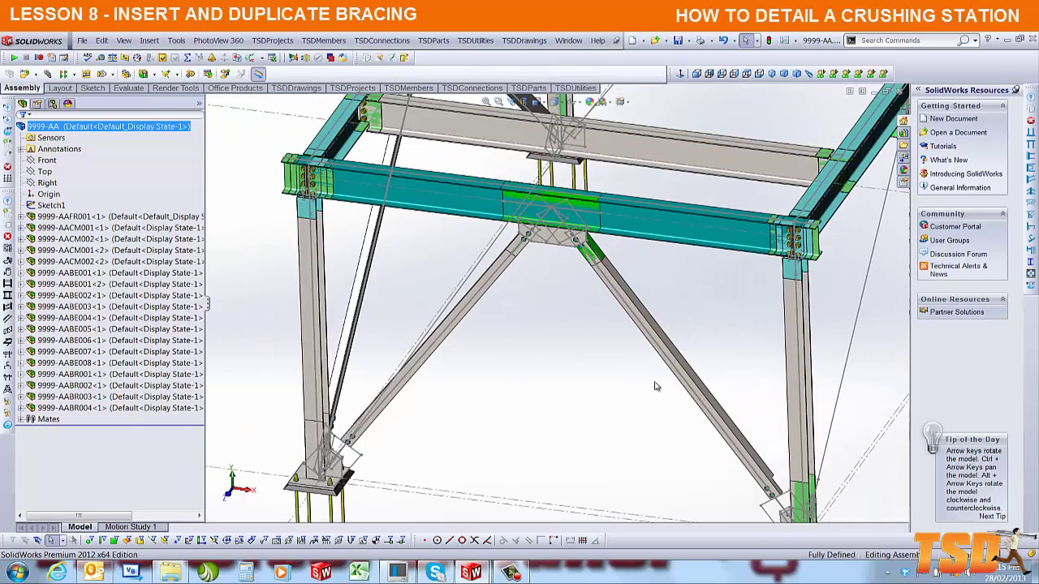
{"action": "scroll", "coordinate": [527, 260], "scroll_direction": "down", "scroll_amount": 4}
{"action": "scroll", "coordinate": [516, 242], "scroll_direction": "up", "scroll_amount": 2}
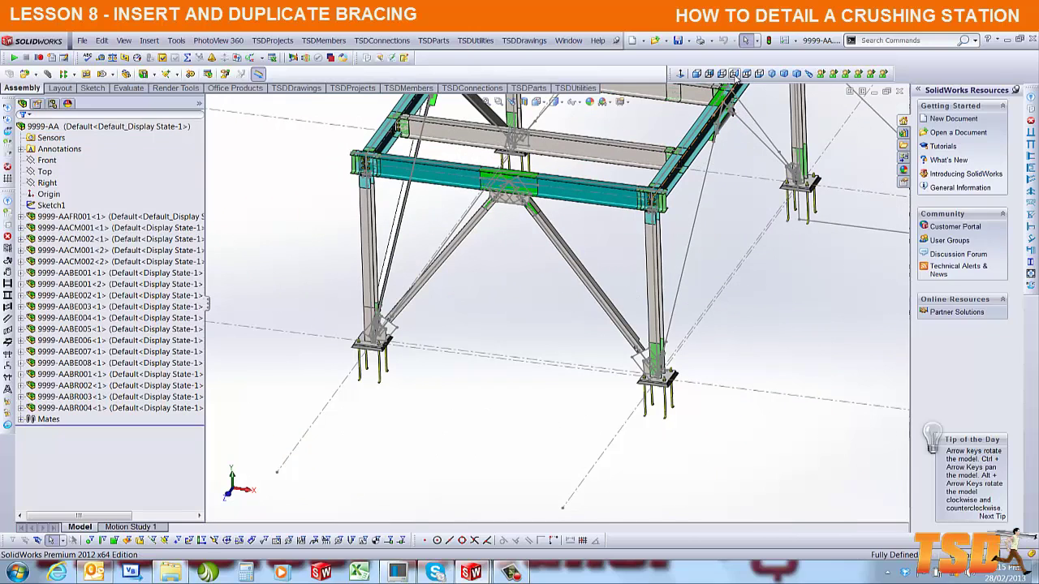
{"action": "left_click", "coordinate": [696, 74]}
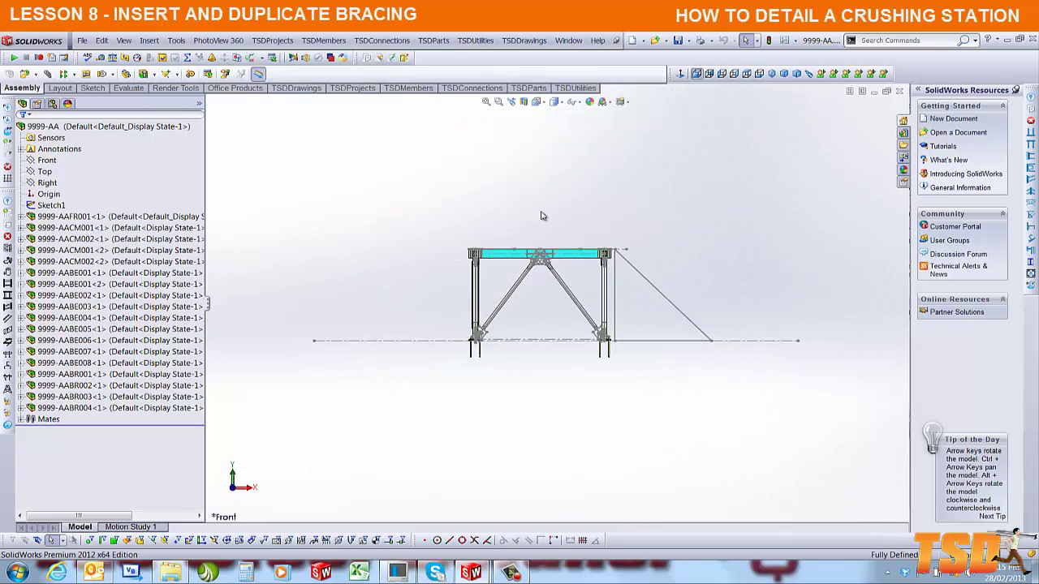
Step: Edit the Right Cut Sketch of brace 9999-AABR001 at the beam gusset and delete its 300 mm dimension along the brace
{"action": "scroll", "coordinate": [543, 240], "scroll_direction": "down", "scroll_amount": 8}
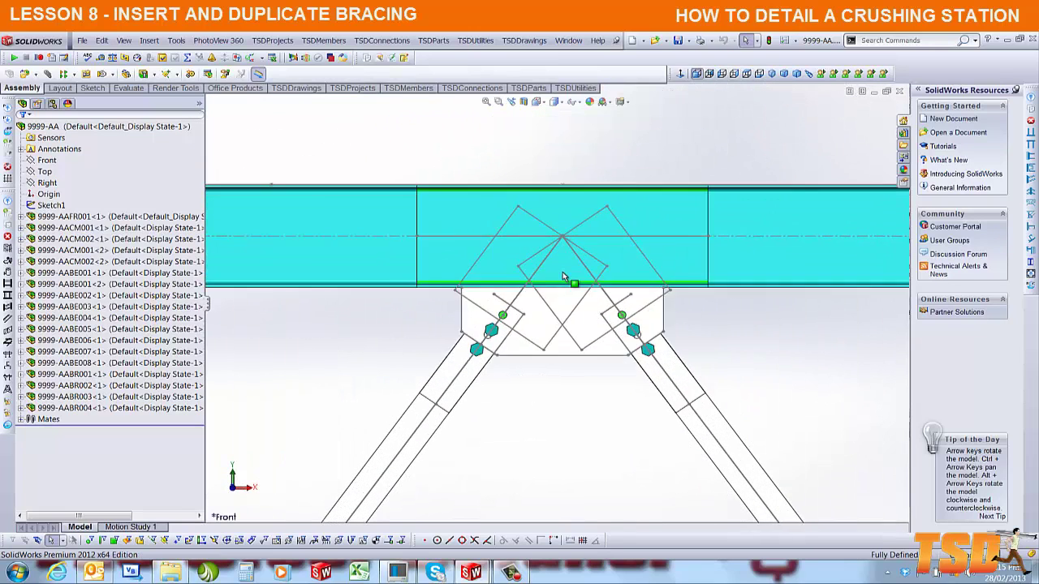
{"action": "left_click", "coordinate": [410, 394]}
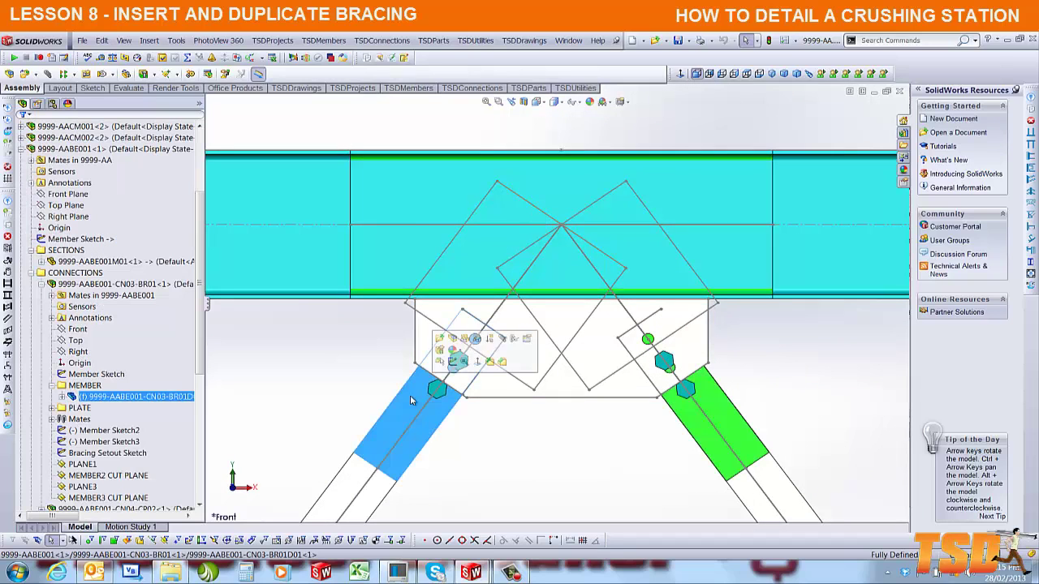
{"action": "key", "text": "Escape"}
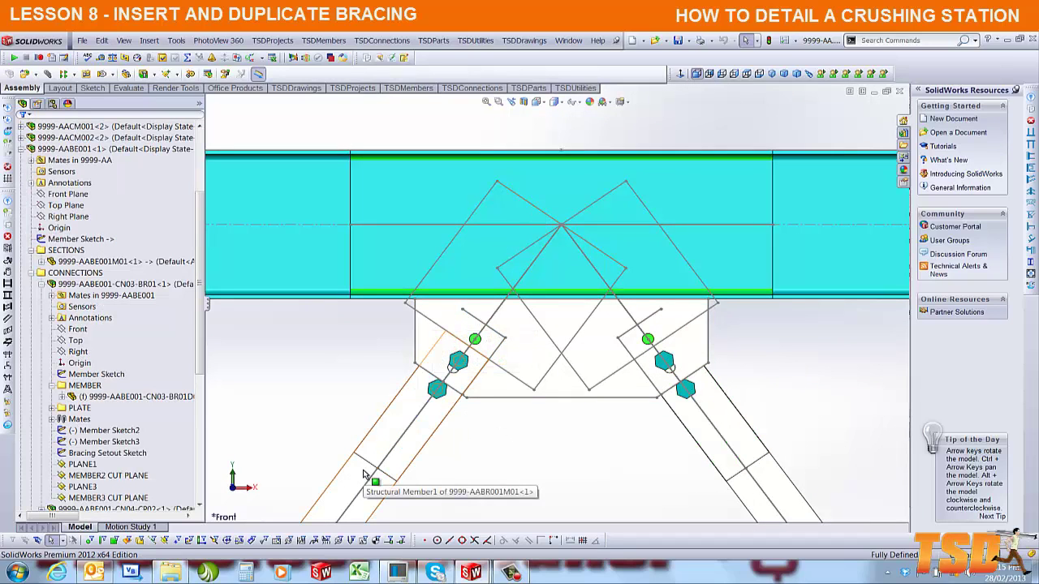
{"action": "right_click", "coordinate": [453, 241]}
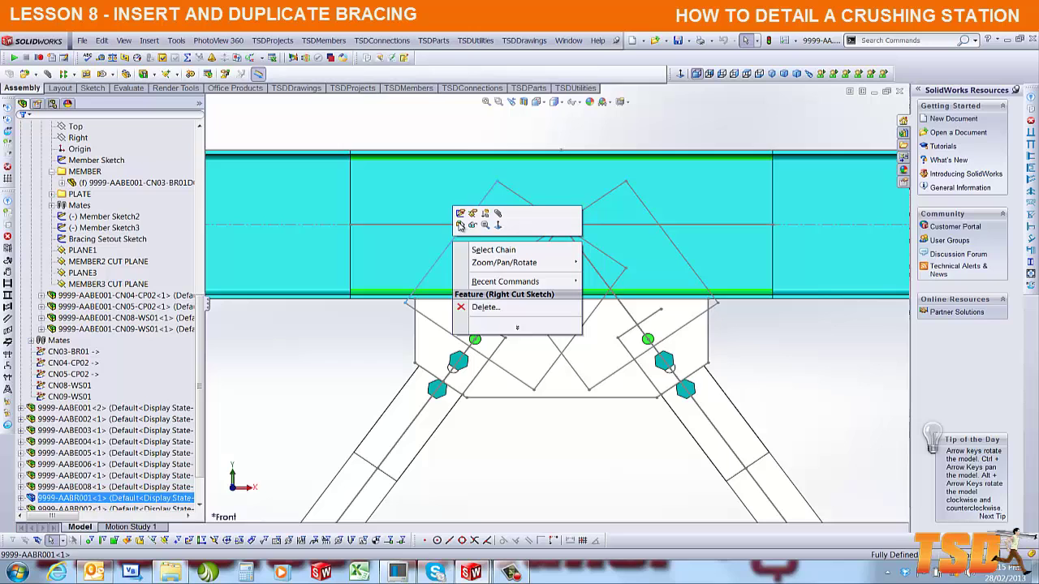
{"action": "left_click", "coordinate": [457, 212]}
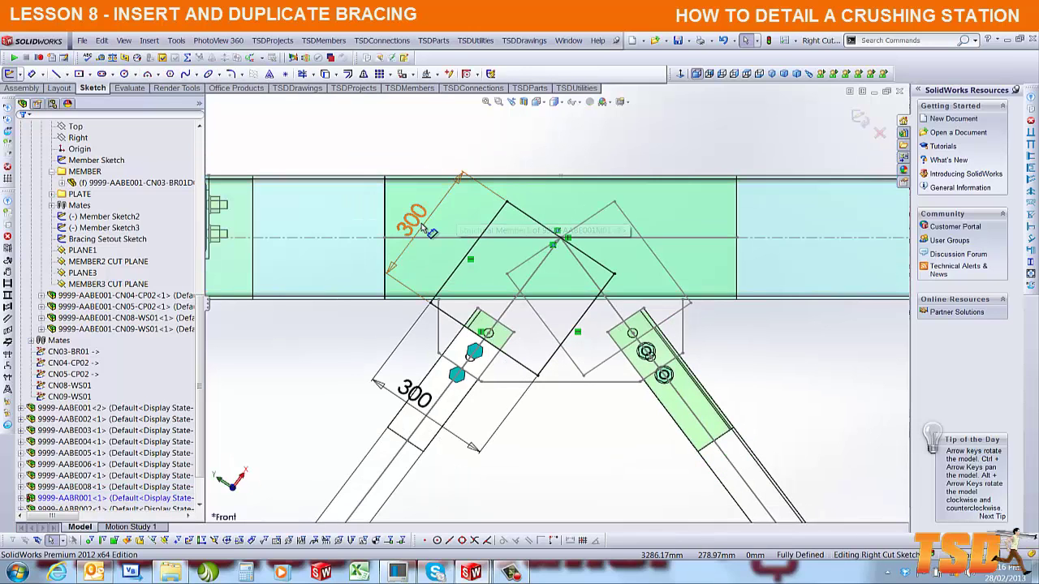
{"action": "left_click", "coordinate": [411, 219]}
{"action": "key", "text": "Delete"}
Step: Make the lower line of this cut rectangle collinear with the member end line in beam 9999-AABE001's Bracing Setout Sketch, and return to the main assembly
{"action": "left_click", "coordinate": [458, 322]}
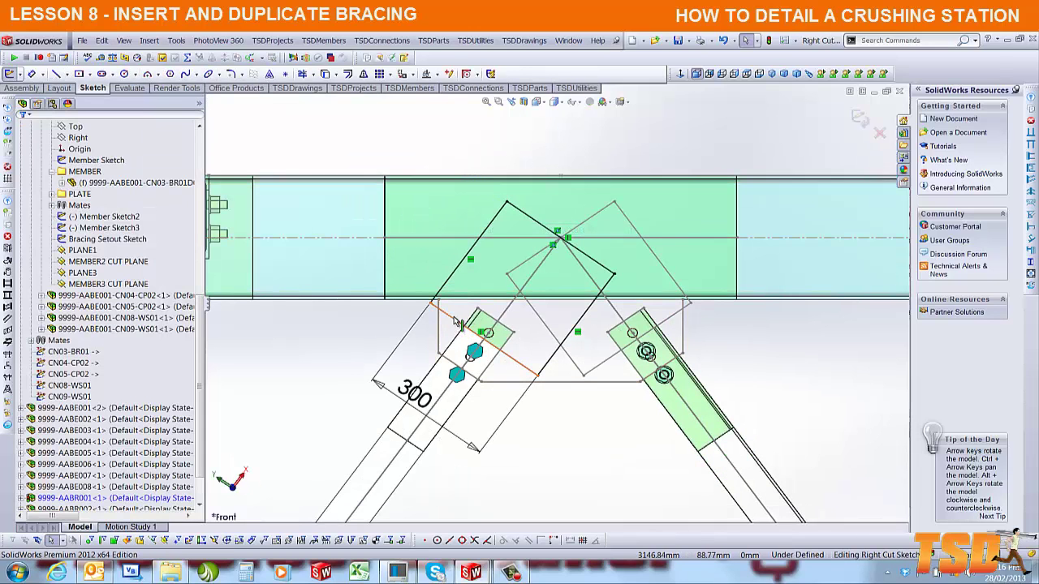
{"action": "left_click", "coordinate": [456, 323]}
{"action": "left_click", "coordinate": [508, 332], "text": "ctrl"}
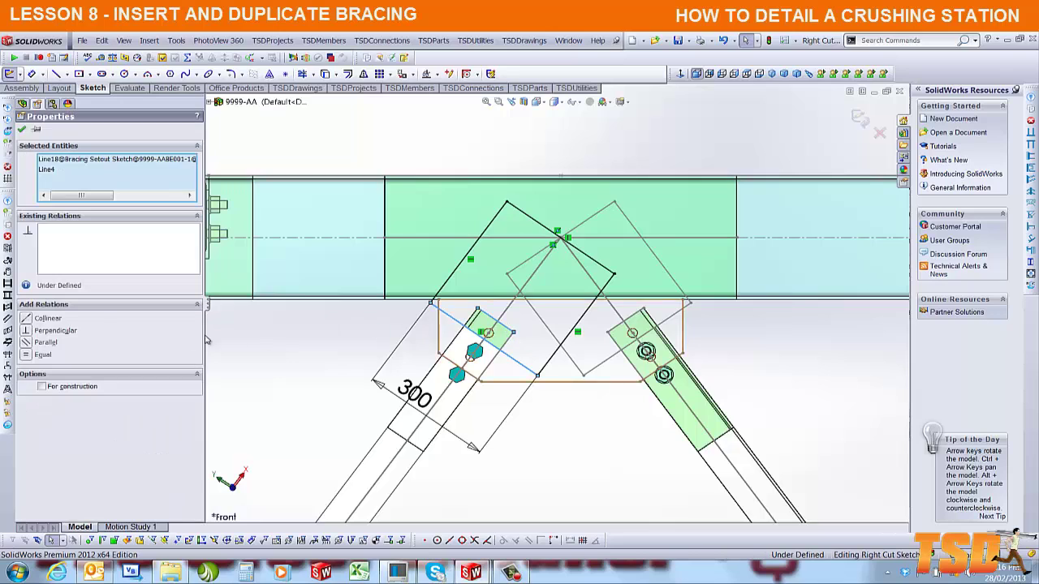
{"action": "left_click", "coordinate": [29, 321]}
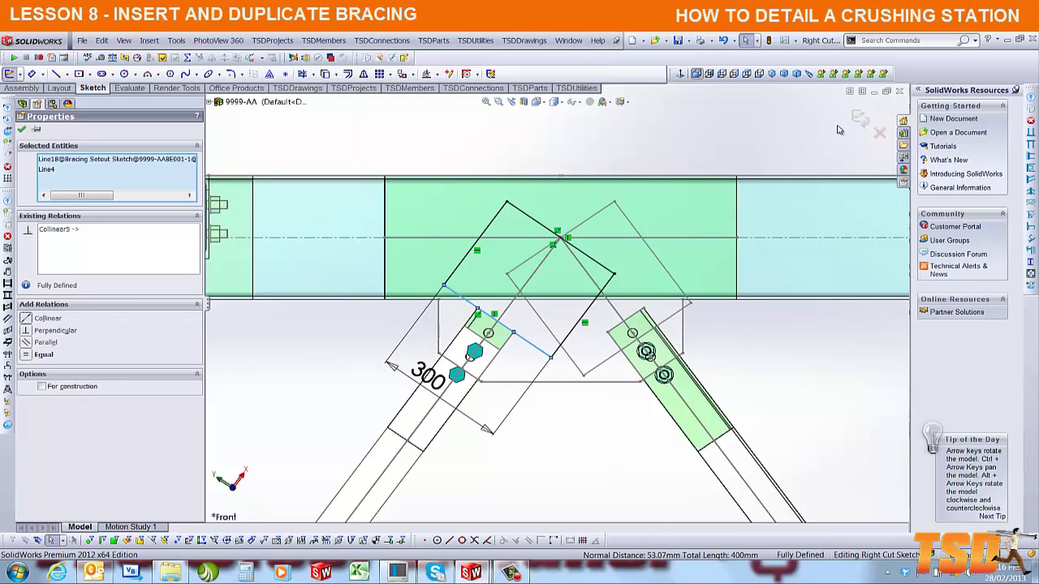
{"action": "key", "text": "Escape"}
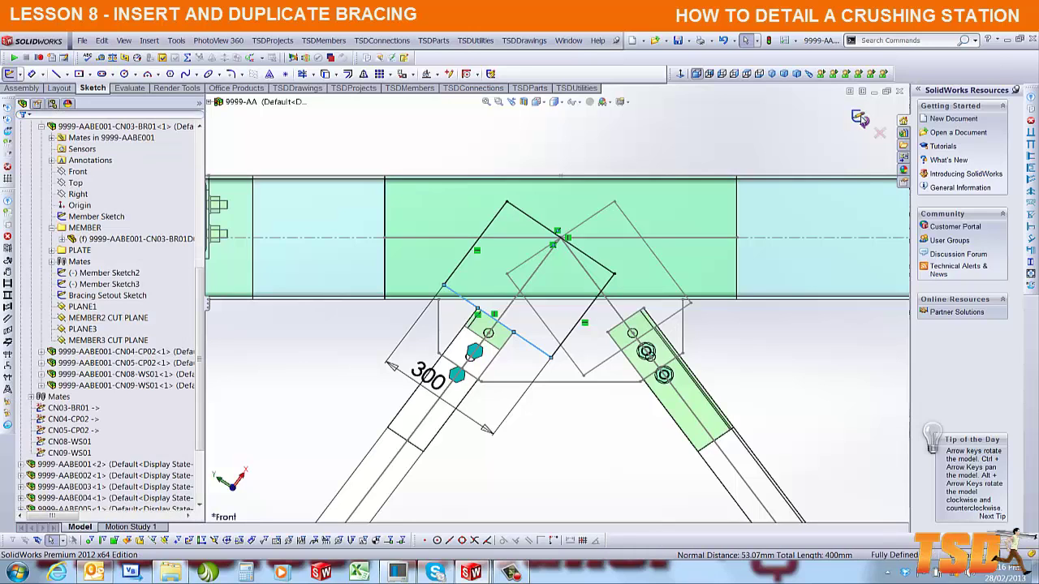
{"action": "left_click", "coordinate": [859, 118]}
{"action": "left_click", "coordinate": [866, 121]}
Step: In the Right Cut Sketch of brace 9999-AABR002, replace the 300 mm dimension along the brace with a collinear relation to the beam's Bracing Setout Sketch
{"action": "right_click", "coordinate": [654, 253]}
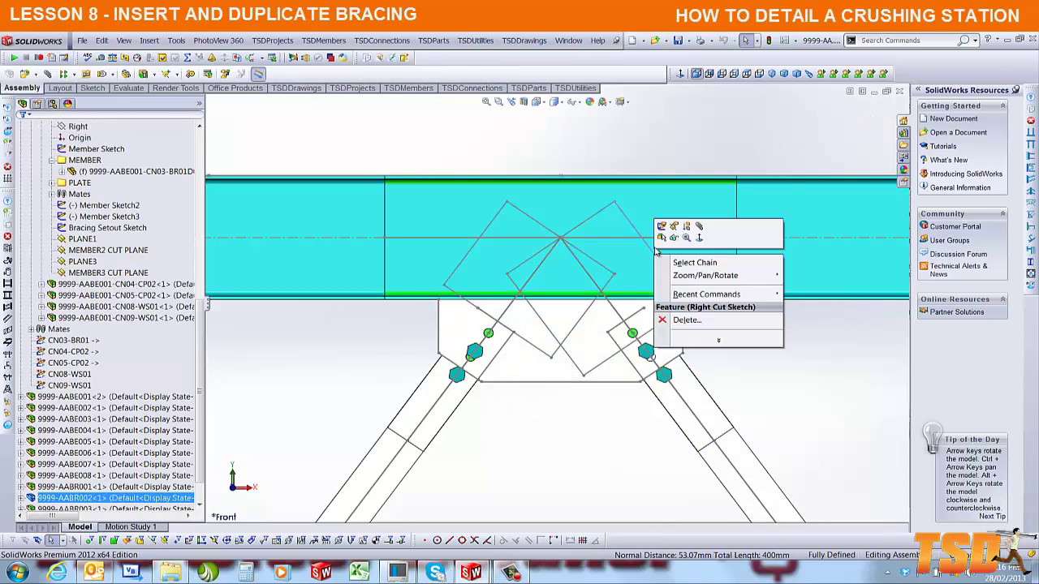
{"action": "left_click", "coordinate": [663, 225]}
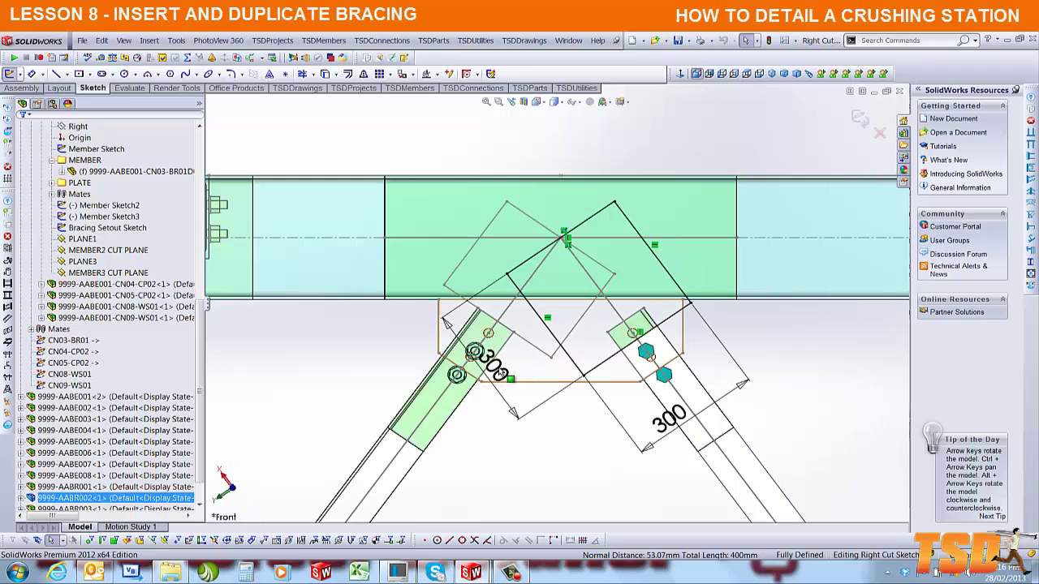
{"action": "left_click", "coordinate": [499, 378]}
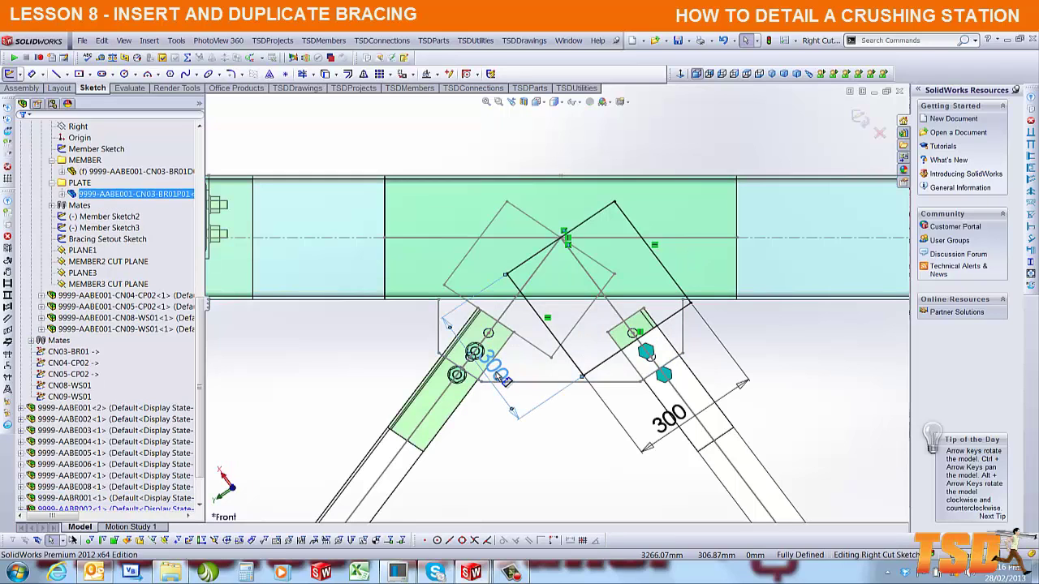
{"action": "left_click", "coordinate": [614, 341]}
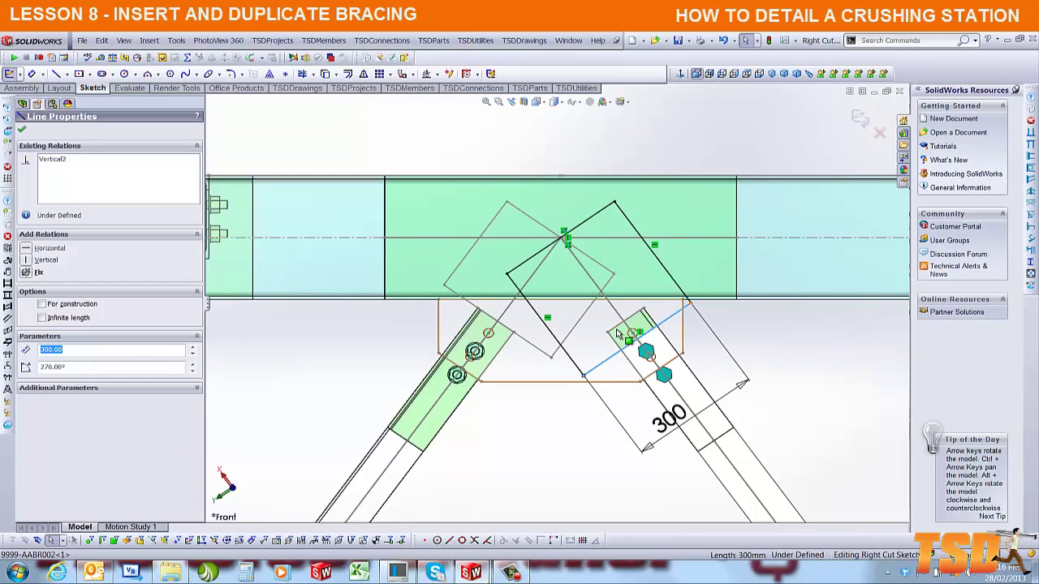
{"action": "left_click", "coordinate": [619, 333], "text": "ctrl"}
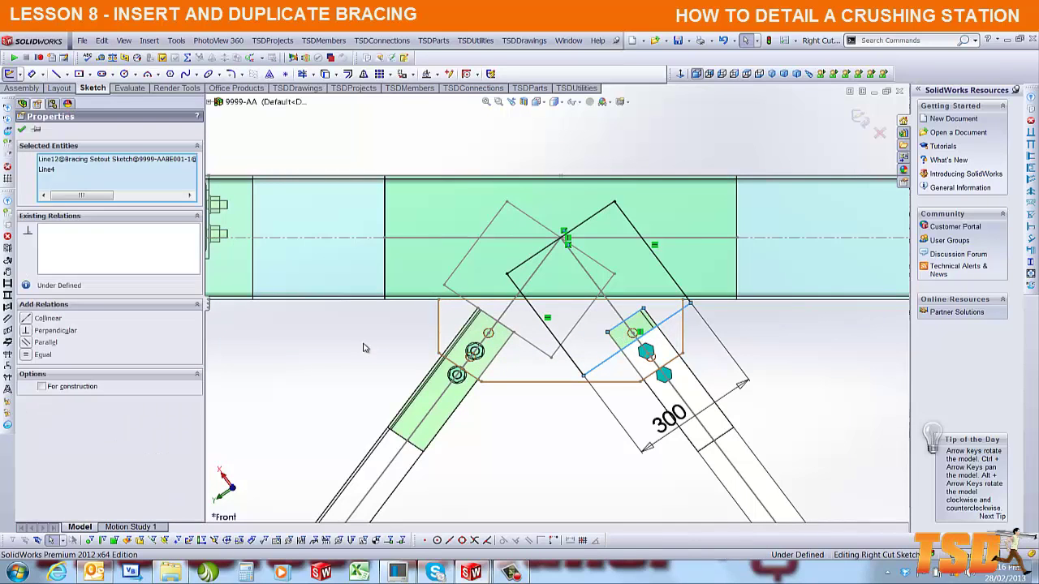
{"action": "left_click", "coordinate": [45, 318]}
{"action": "left_click", "coordinate": [859, 115]}
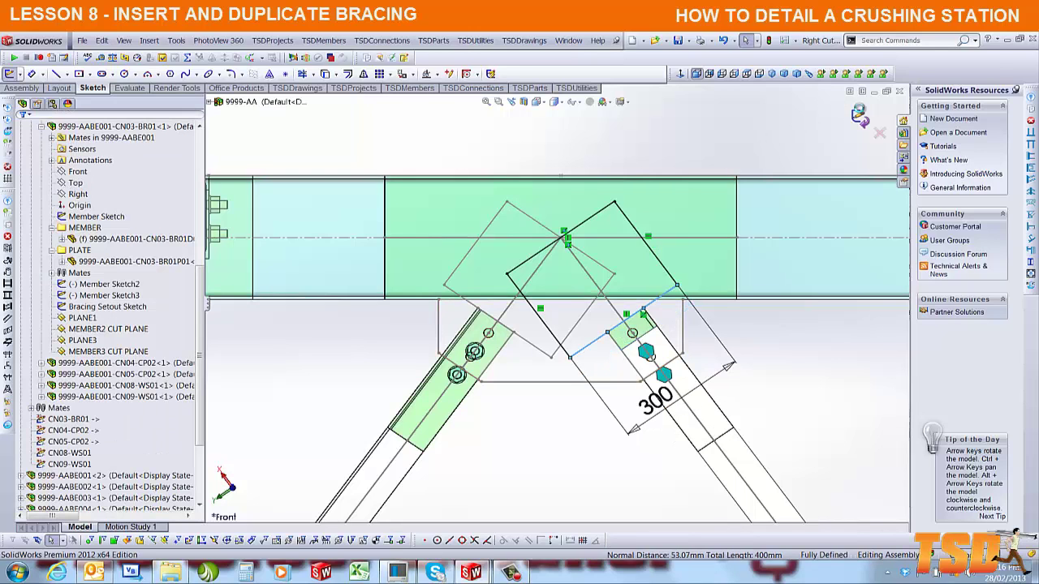
Step: Edit the Left Cut Sketch of brace 9999-AABR001 at the column base and delete its 400 mm dimension along the brace
{"action": "scroll", "coordinate": [609, 446], "scroll_direction": "up", "scroll_amount": 3}
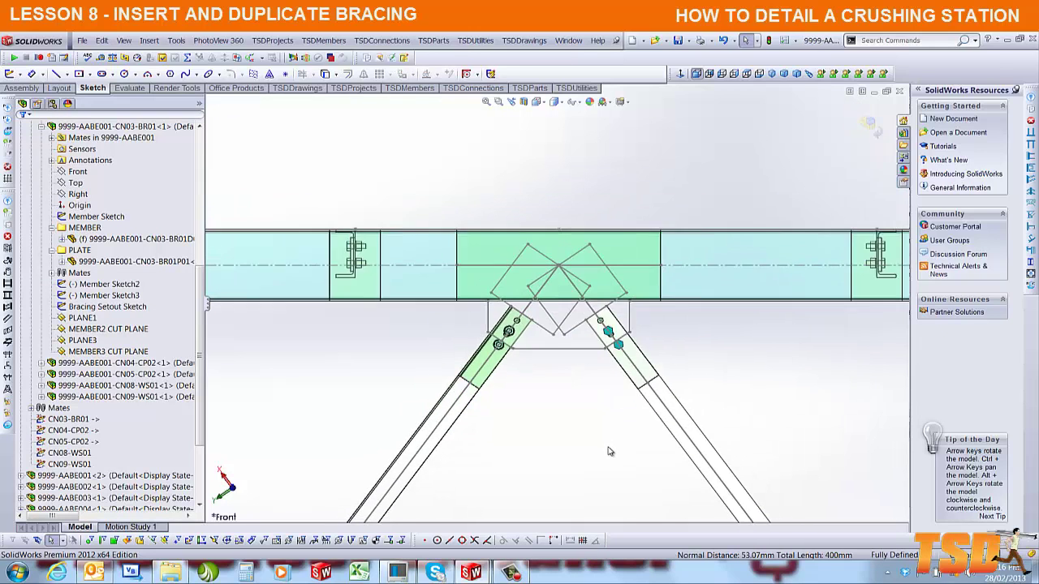
{"action": "scroll", "coordinate": [611, 452], "scroll_direction": "up", "scroll_amount": 5}
{"action": "scroll", "coordinate": [418, 497], "scroll_direction": "down", "scroll_amount": 8}
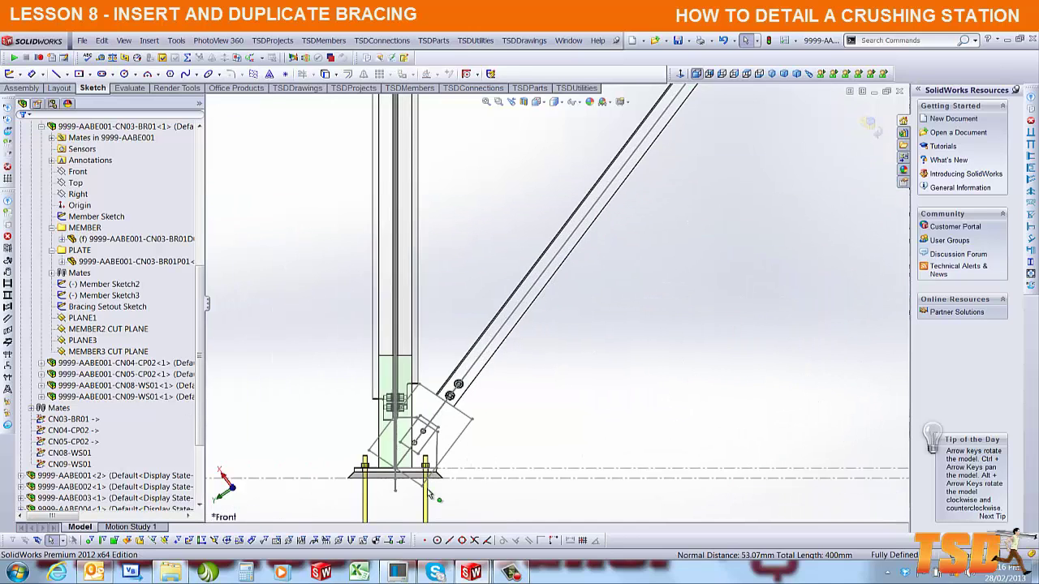
{"action": "scroll", "coordinate": [430, 493], "scroll_direction": "down", "scroll_amount": 4}
{"action": "right_click", "coordinate": [534, 362]}
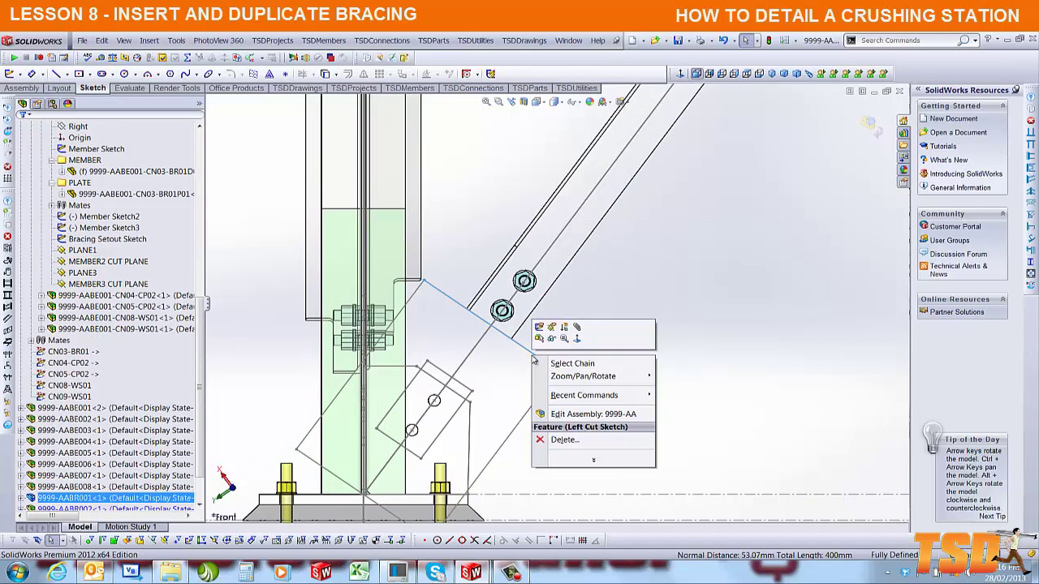
{"action": "left_click", "coordinate": [547, 328]}
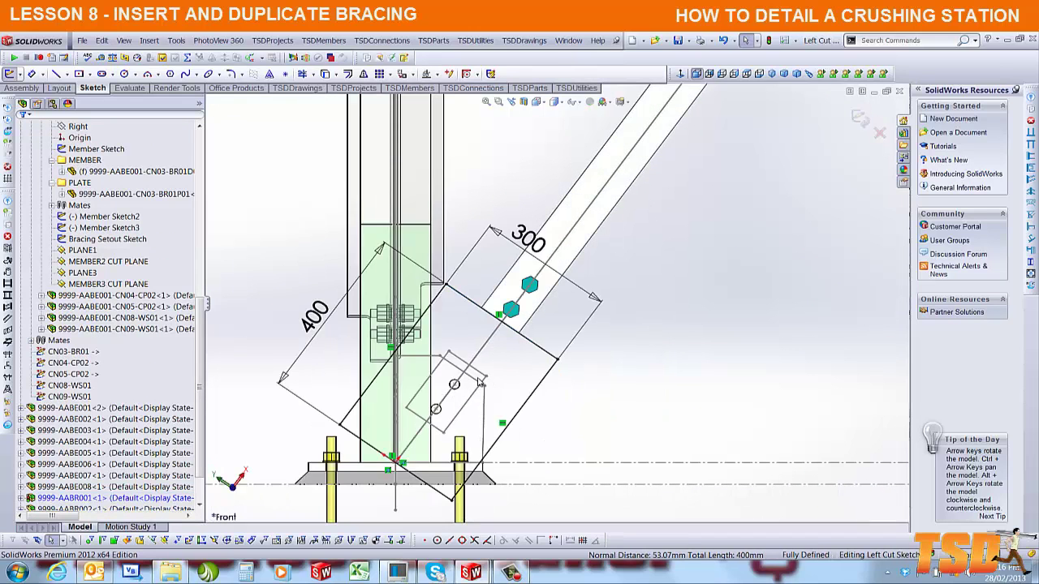
{"action": "left_click", "coordinate": [325, 317]}
{"action": "key", "text": "Delete"}
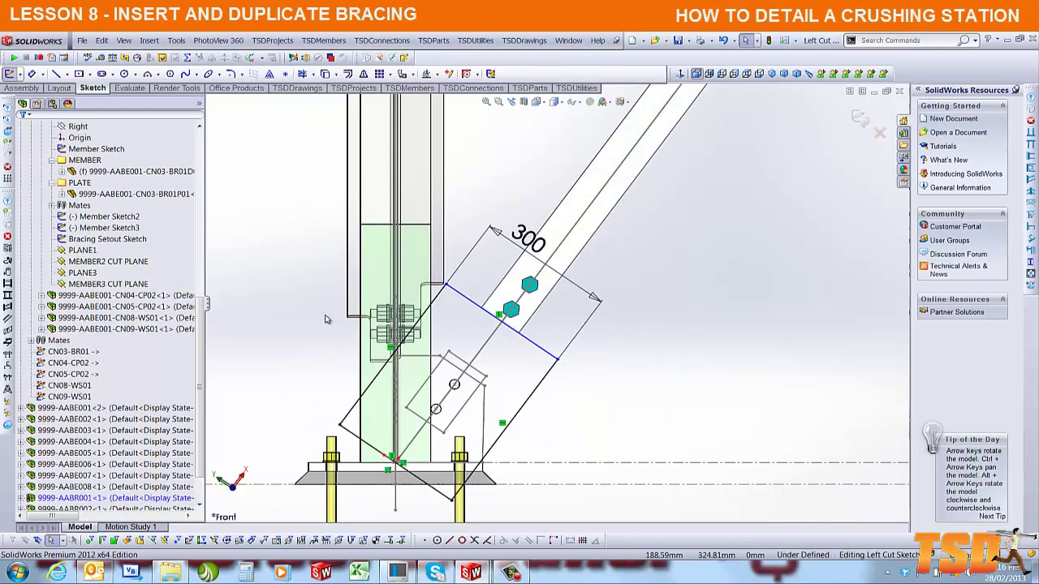
Step: Make the cut rectangle's upper line collinear with the lower member end line in column 9999-AACM001's Bracing Sketch, and return to the main assembly
{"action": "left_click", "coordinate": [468, 299]}
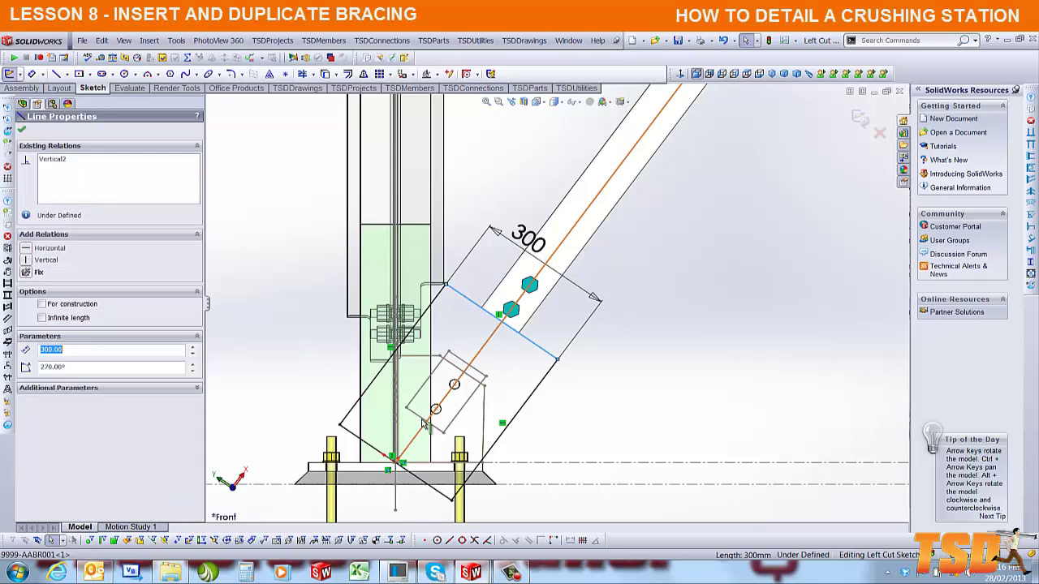
{"action": "left_click", "coordinate": [422, 421], "text": "ctrl"}
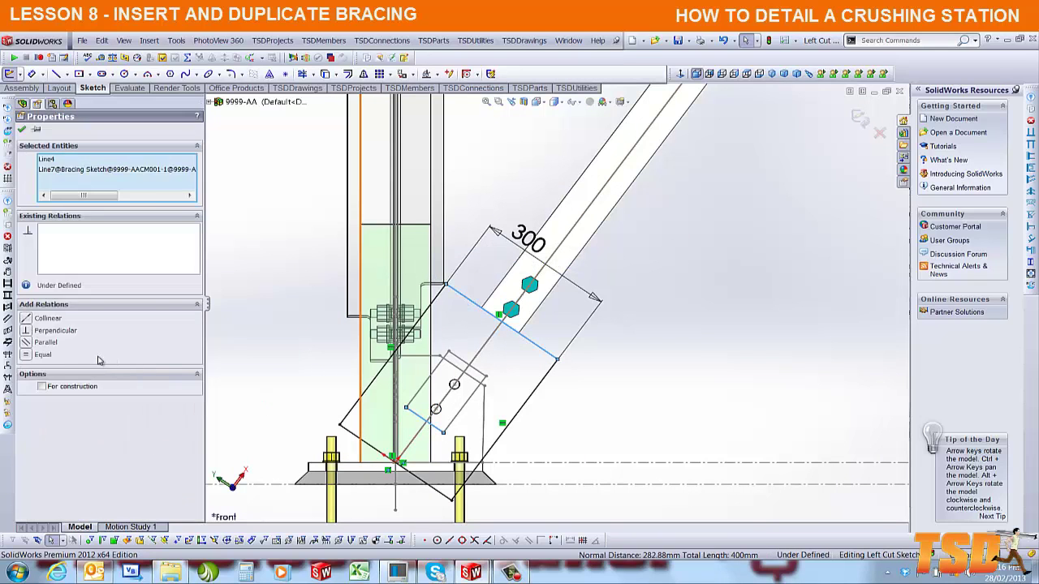
{"action": "left_click", "coordinate": [29, 318]}
{"action": "left_click", "coordinate": [858, 117]}
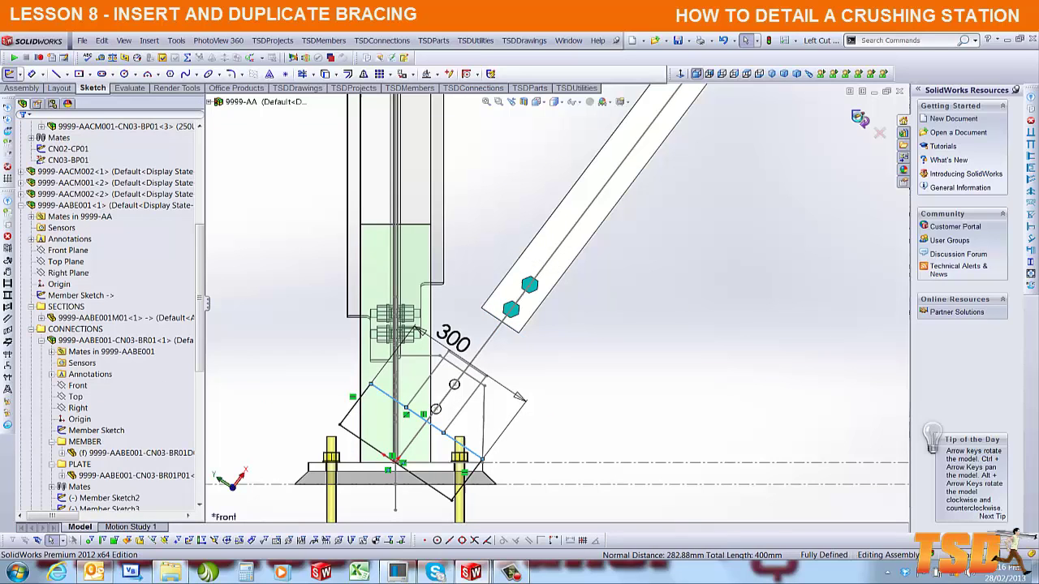
{"action": "left_click", "coordinate": [858, 117]}
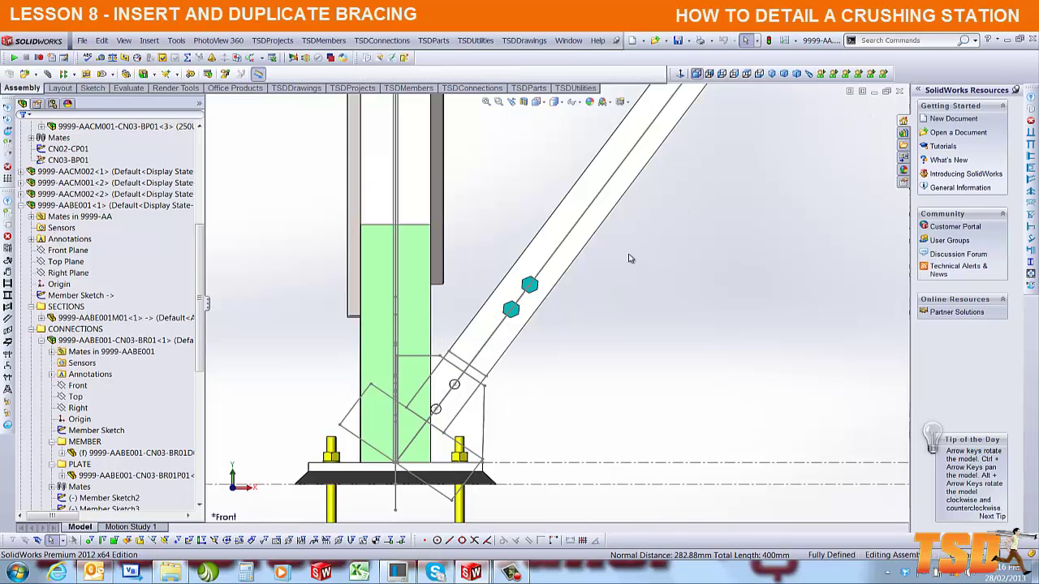
Step: Edit the Left Cut Sketch of brace 9999-AABR002 at the opposite column base and delete its 400 mm dimension along the brace
{"action": "scroll", "coordinate": [804, 346], "scroll_direction": "up", "scroll_amount": 11}
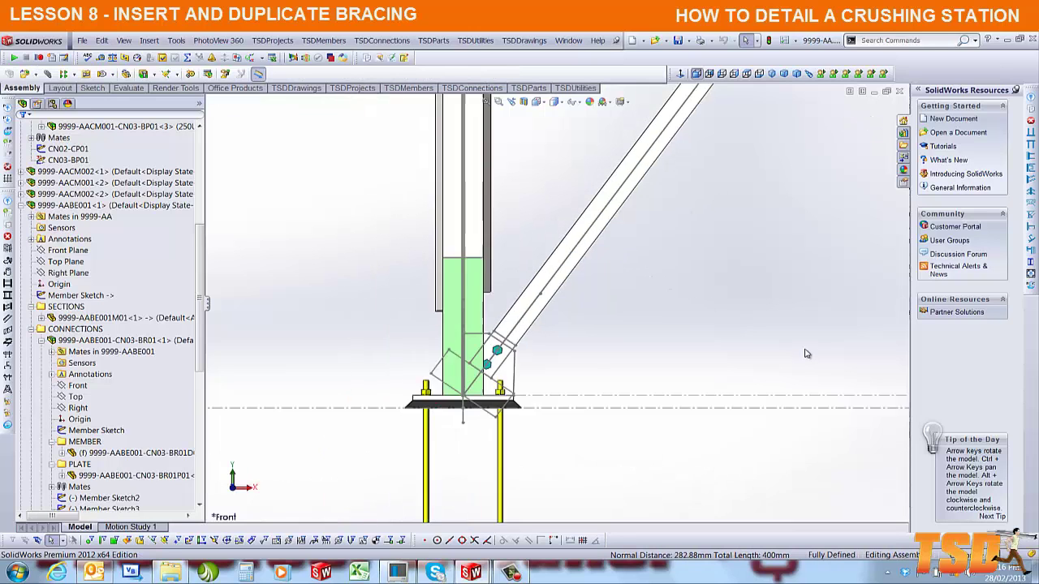
{"action": "scroll", "coordinate": [797, 320], "scroll_direction": "down", "scroll_amount": 6}
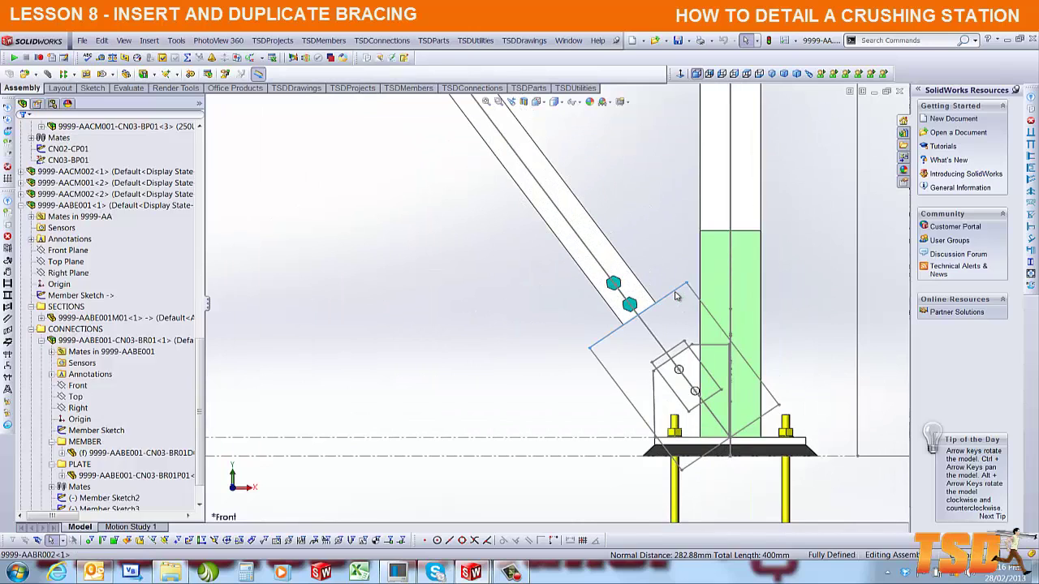
{"action": "right_click", "coordinate": [676, 299]}
{"action": "left_click", "coordinate": [683, 265]}
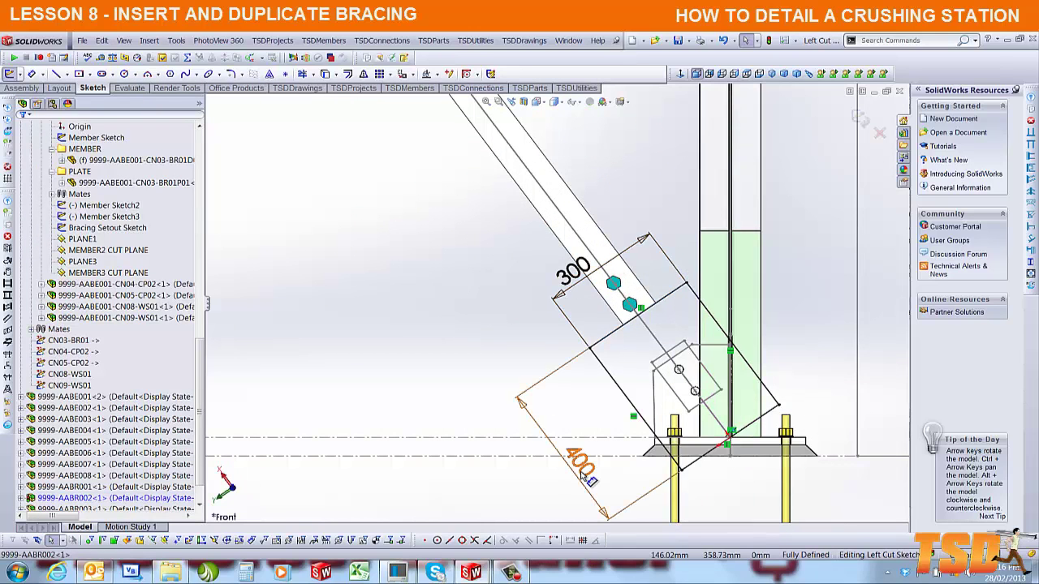
{"action": "left_click", "coordinate": [586, 470]}
{"action": "key", "text": "Delete"}
Step: Make this cut rectangle's upper line collinear with the lower member end line in column 9999-AACM002's Bracing Sketch4, and exit to the main assembly
{"action": "left_click", "coordinate": [618, 333]}
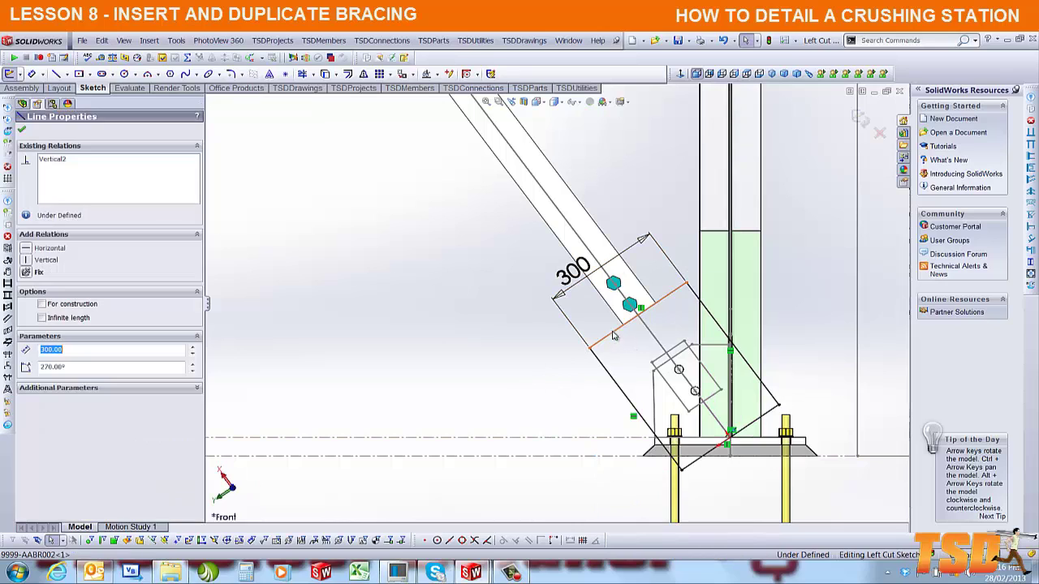
{"action": "left_click", "coordinate": [698, 406], "text": "ctrl"}
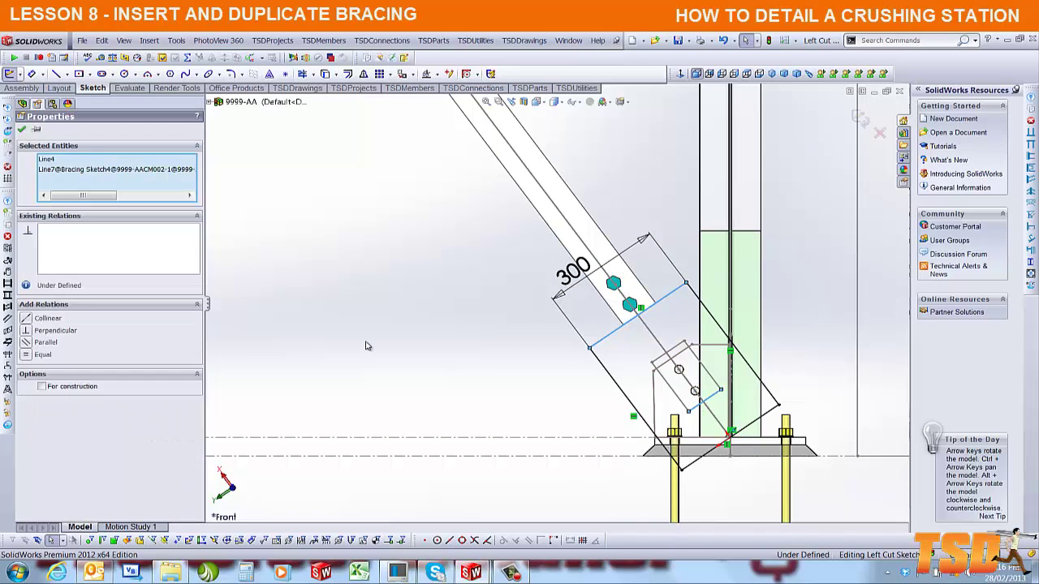
{"action": "left_click", "coordinate": [28, 319]}
{"action": "left_click", "coordinate": [865, 119]}
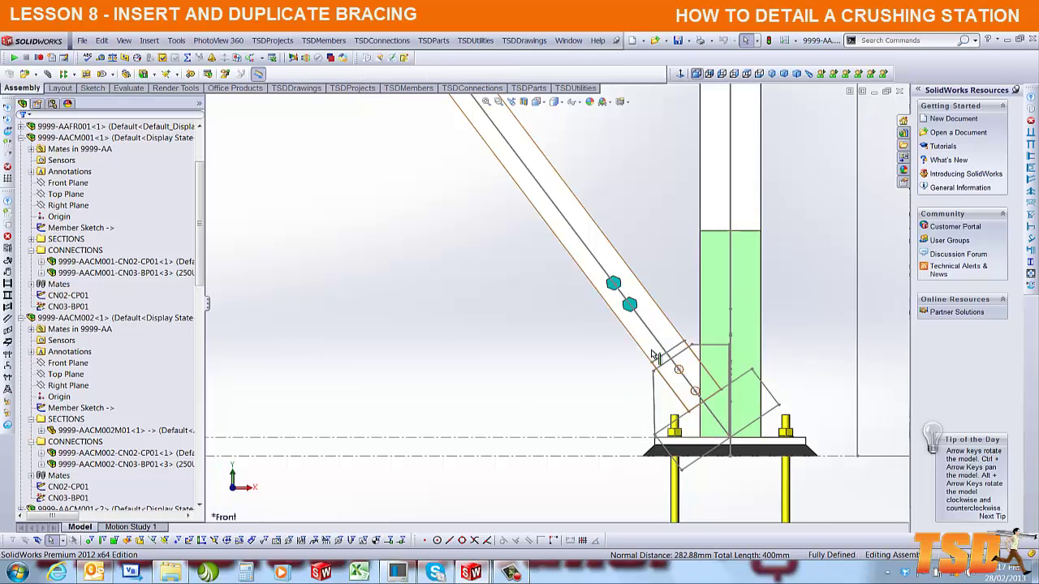
{"action": "scroll", "coordinate": [682, 357], "scroll_direction": "down", "scroll_amount": 3}
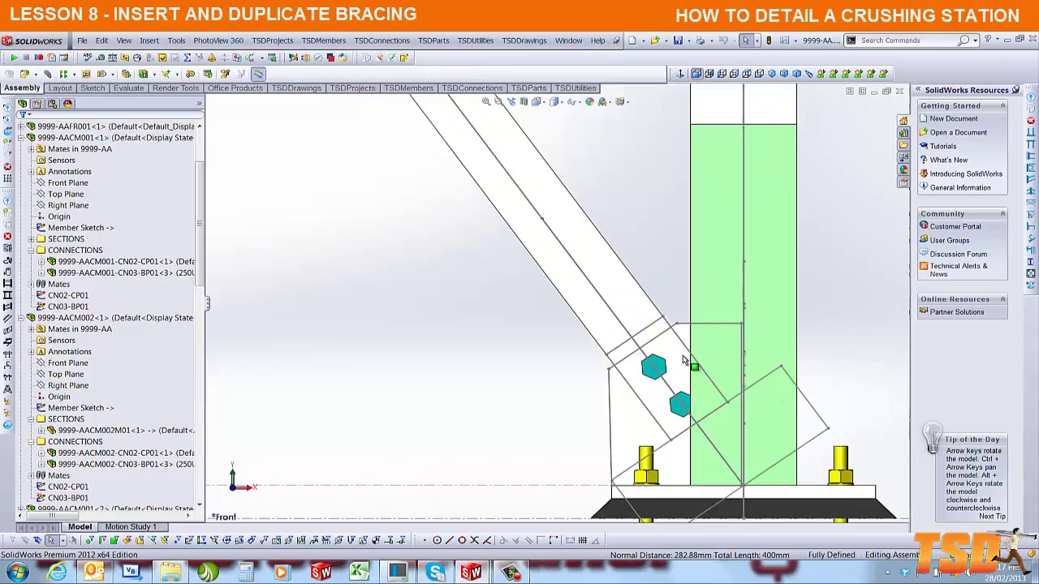
{"action": "mouse_move", "coordinate": [682, 357]}
{"action": "middle_mouse_down"}
{"action": "mouse_move", "coordinate": [872, 357]}
{"action": "mouse_move", "coordinate": [838, 470]}
{"action": "mouse_move", "coordinate": [835, 403]}
{"action": "mouse_move", "coordinate": [643, 402]}
{"action": "middle_mouse_up"}
{"action": "scroll", "coordinate": [643, 403], "scroll_direction": "up", "scroll_amount": 10}
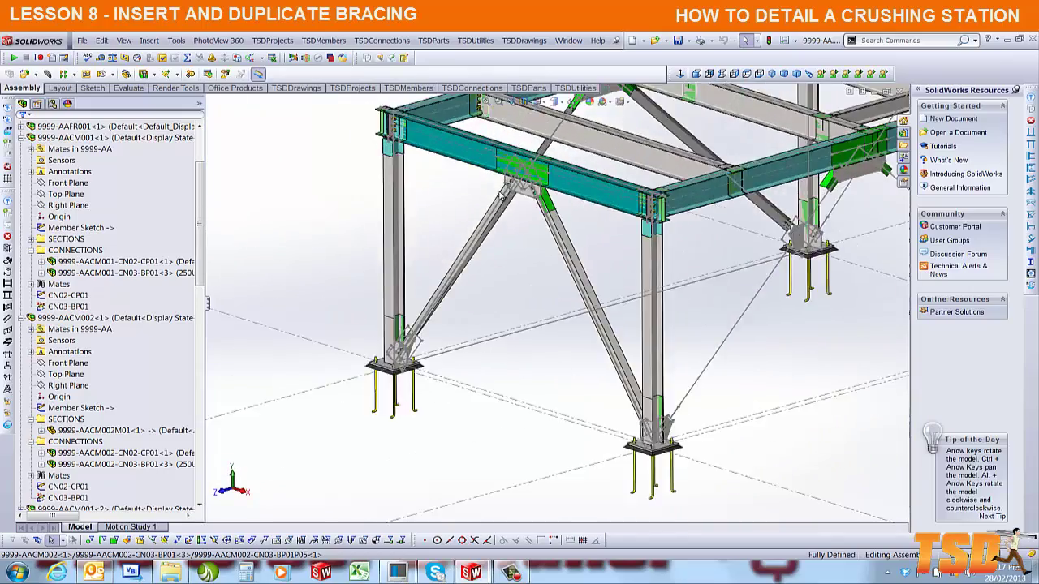
Step: Edit the Left Cut Sketch of brace 9999-AABR003 at the column base and delete its 400 mm dimension along the brace
{"action": "scroll", "coordinate": [536, 236], "scroll_direction": "down", "scroll_amount": 10}
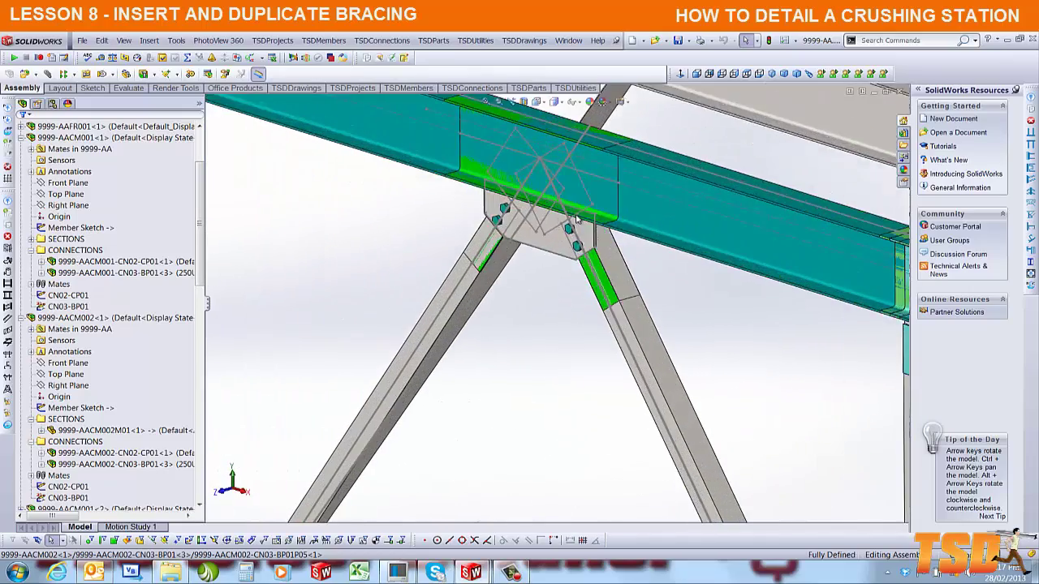
{"action": "middle_click_drag", "start_coordinate": [538, 228], "coordinate": [537, 265]}
{"action": "left_click", "coordinate": [771, 73]}
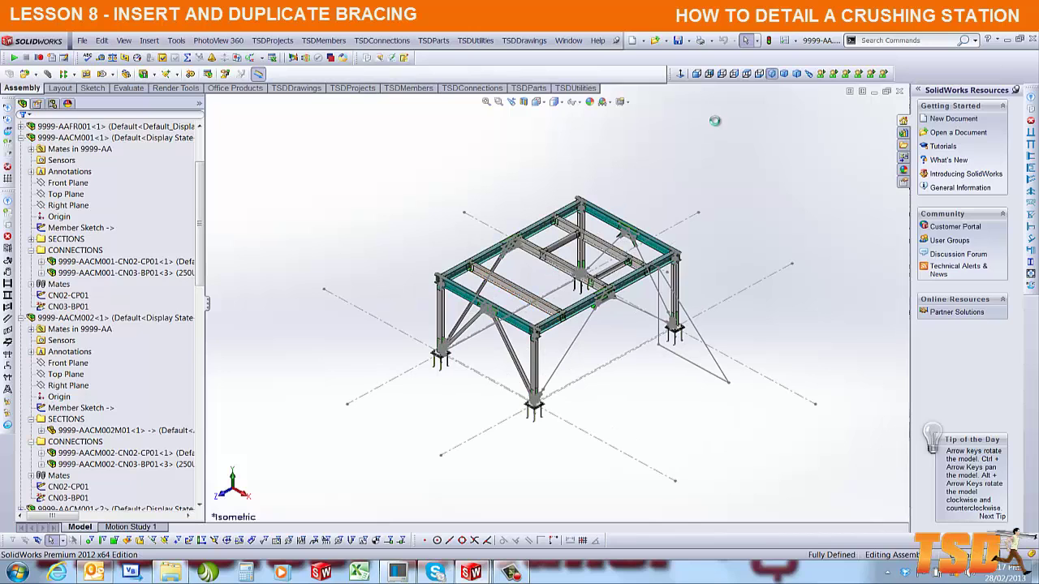
{"action": "left_click", "coordinate": [722, 74]}
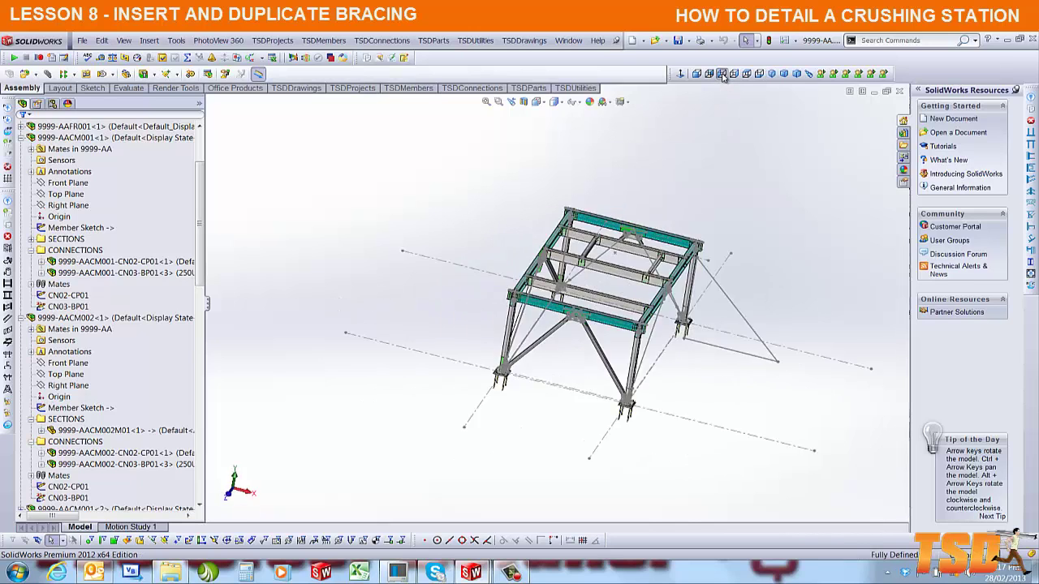
{"action": "scroll", "coordinate": [526, 319], "scroll_direction": "down", "scroll_amount": 10}
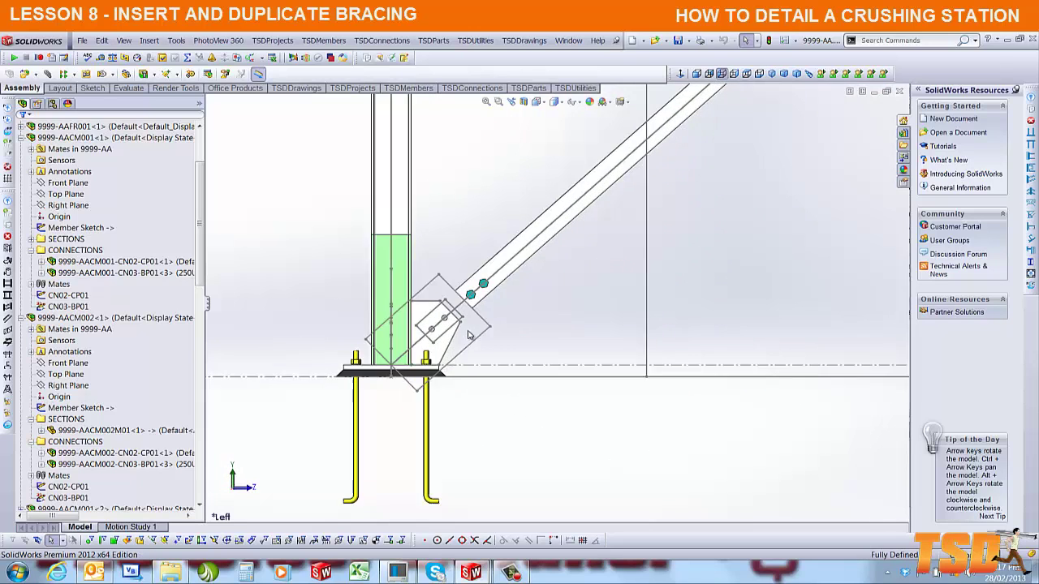
{"action": "right_click", "coordinate": [524, 306]}
{"action": "left_click", "coordinate": [506, 288]}
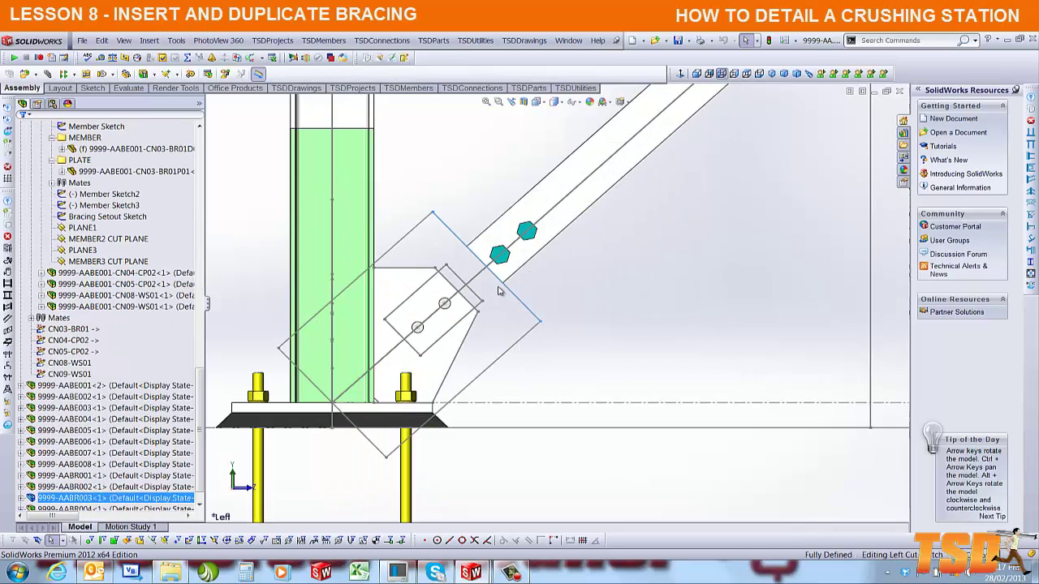
{"action": "left_click", "coordinate": [362, 244]}
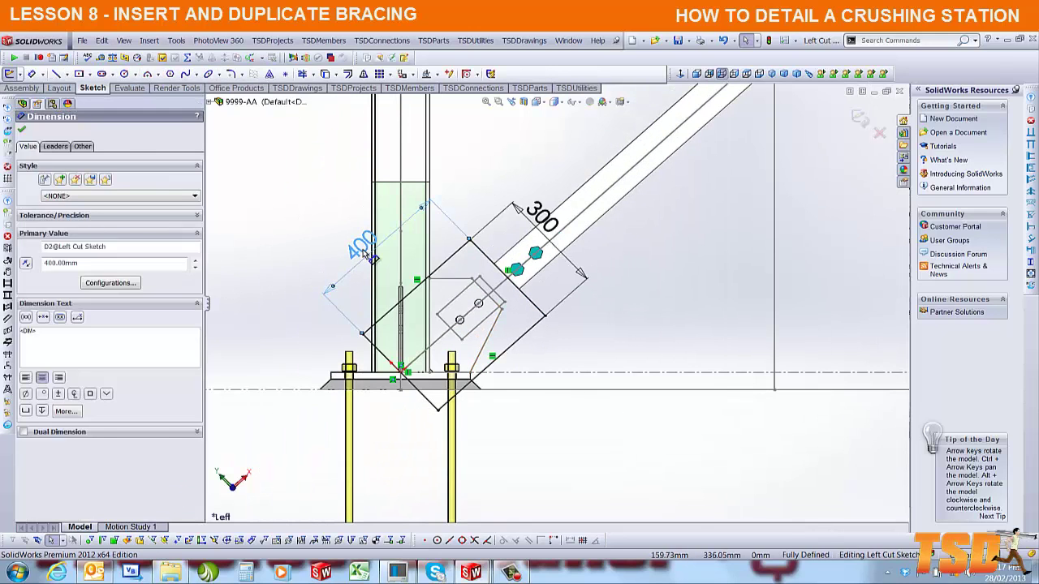
{"action": "key", "text": "Delete"}
Step: Make the cut rectangle's upper line collinear with the lower member end line in column 9999-AACM001's Bracing Sketch2, and return to the main assembly
{"action": "left_click", "coordinate": [455, 327]}
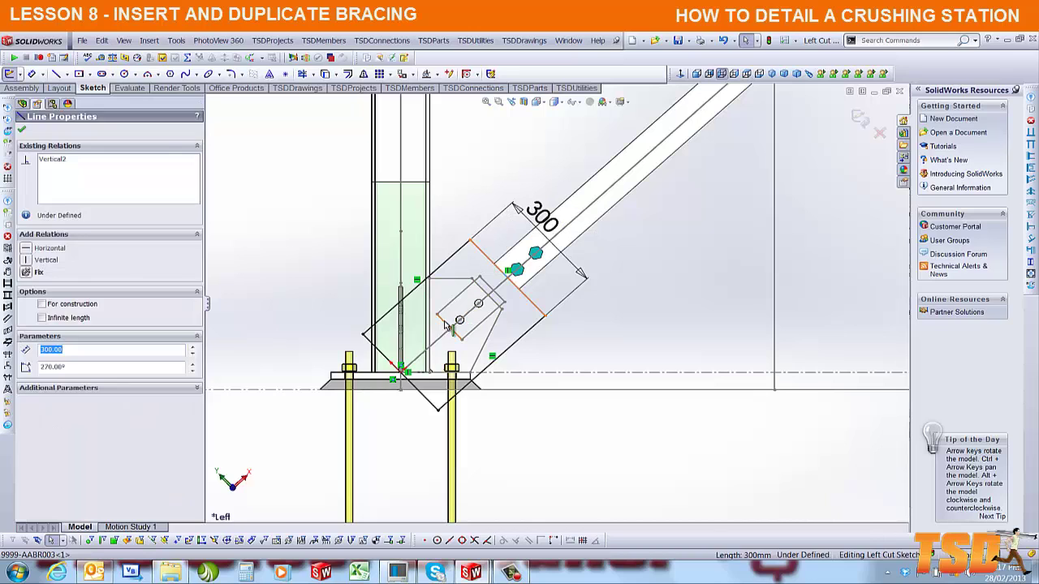
{"action": "left_click", "coordinate": [445, 324], "text": "ctrl"}
{"action": "left_click", "coordinate": [30, 320]}
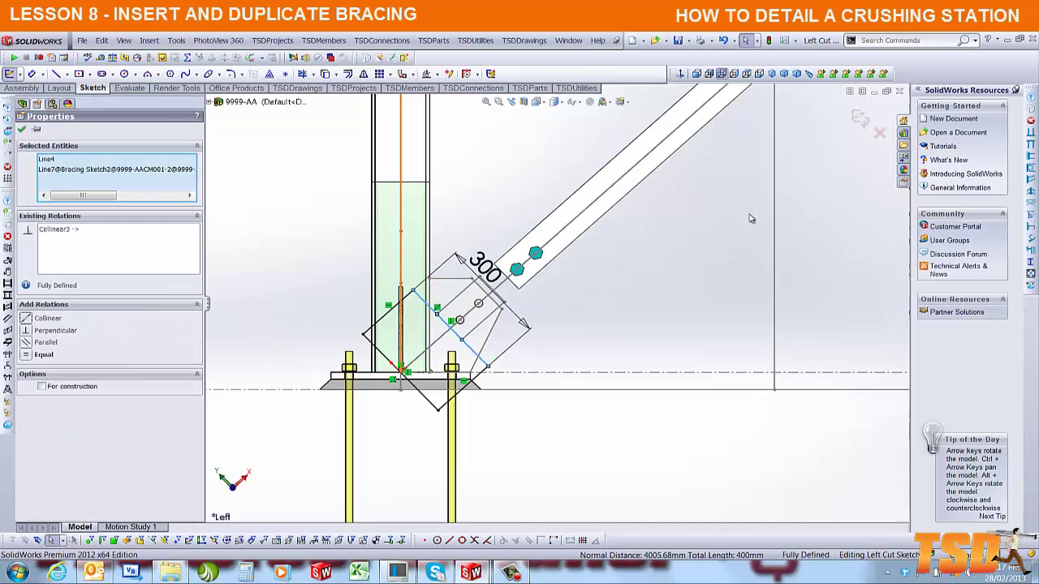
{"action": "left_click", "coordinate": [854, 119]}
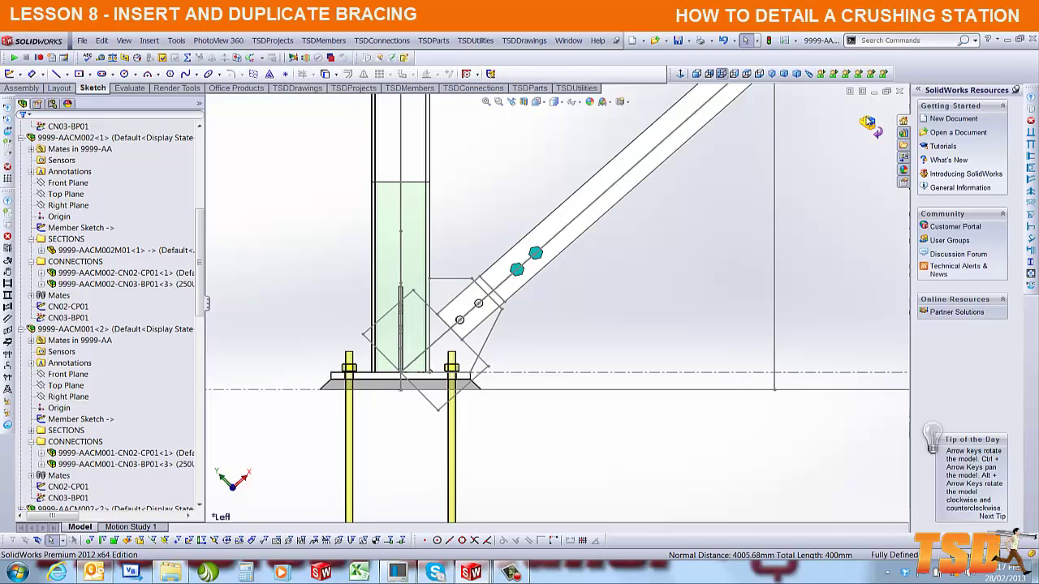
{"action": "left_click", "coordinate": [867, 121]}
Step: Edit the Right Cut Sketch of brace 9999-AABR003 at the beam gusset plate and delete its 300 mm dimension along the brace
{"action": "scroll", "coordinate": [756, 197], "scroll_direction": "up", "scroll_amount": 8}
{"action": "scroll", "coordinate": [758, 190], "scroll_direction": "down", "scroll_amount": 3}
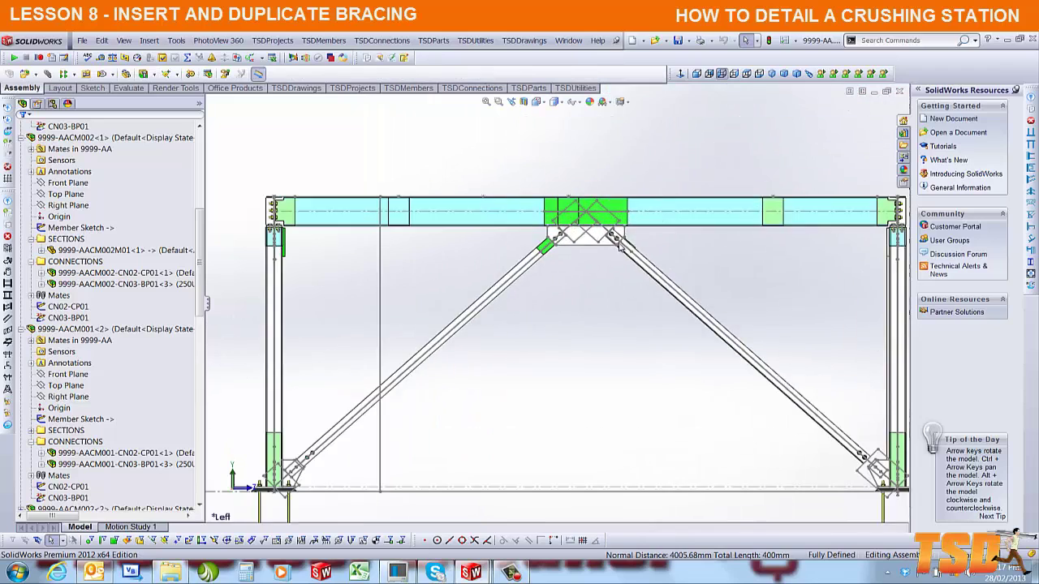
{"action": "scroll", "coordinate": [538, 255], "scroll_direction": "down", "scroll_amount": 5}
{"action": "right_click", "coordinate": [575, 288]}
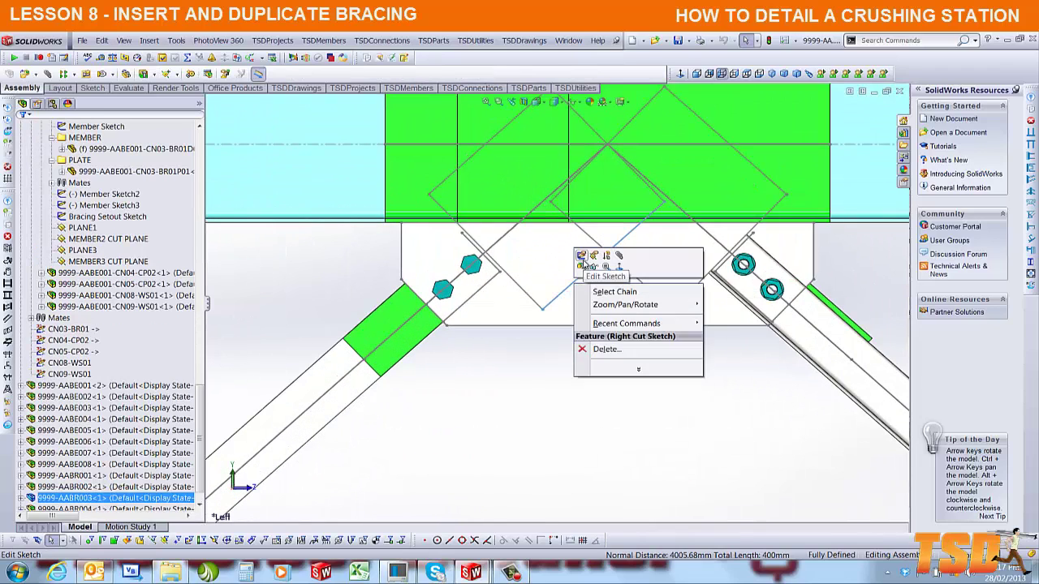
{"action": "left_click", "coordinate": [581, 256]}
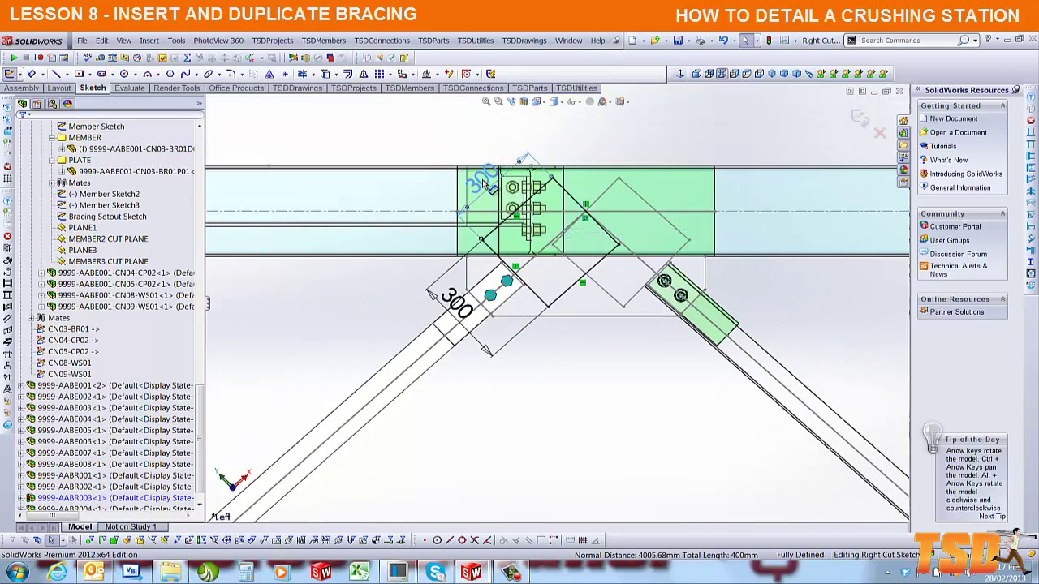
{"action": "key", "text": "Delete"}
Step: Make the cut rectangle's lower line collinear with the matching member end line in beam 9999-AABE002's Bracing Setout Sketch, and exit the sketch
{"action": "left_click", "coordinate": [505, 265]}
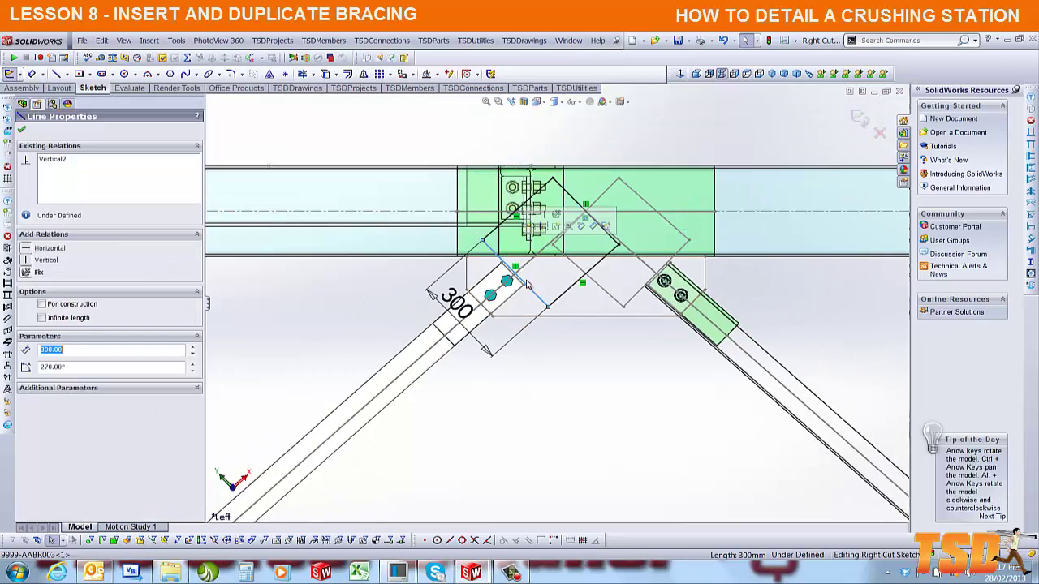
{"action": "scroll", "coordinate": [527, 285], "scroll_direction": "down", "scroll_amount": 2}
{"action": "left_click", "coordinate": [517, 283], "text": "ctrl"}
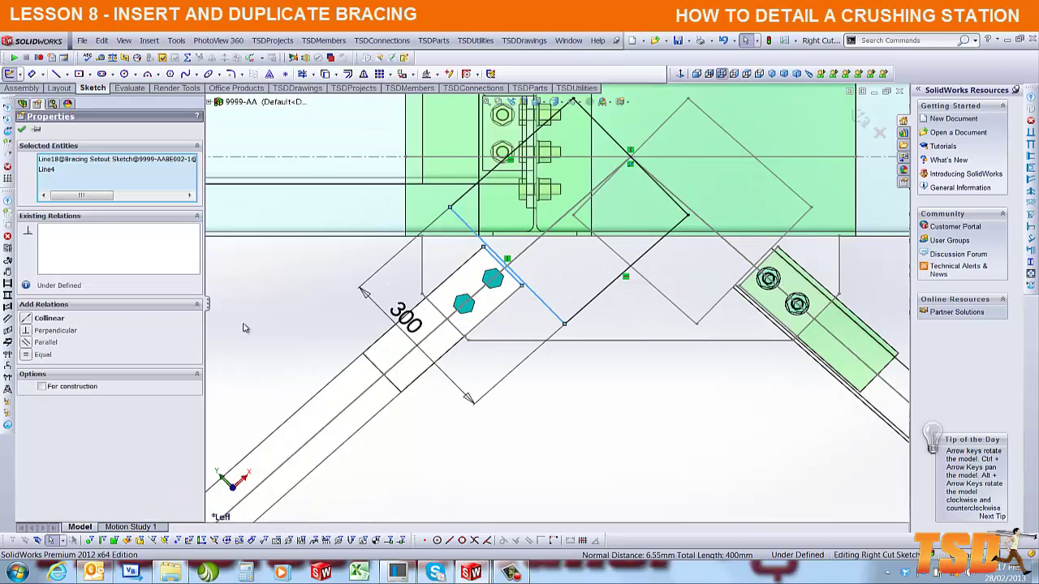
{"action": "left_click", "coordinate": [32, 318]}
{"action": "left_click", "coordinate": [773, 173]}
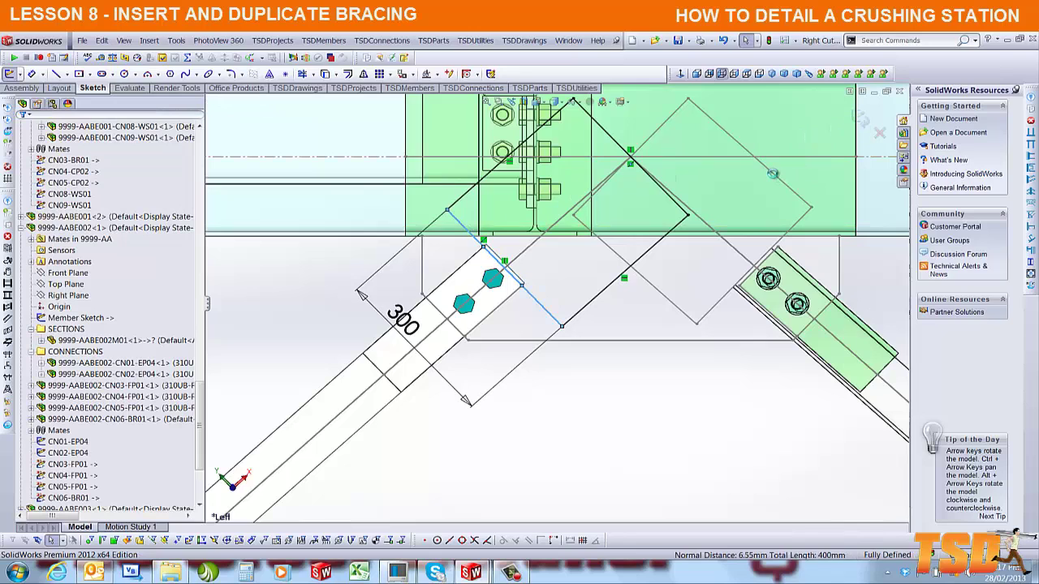
Step: Edit the Right Cut Sketch of brace 9999-AABR004 at the same gusset plate and delete its 300 mm dimension along the brace
{"action": "right_click", "coordinate": [773, 173]}
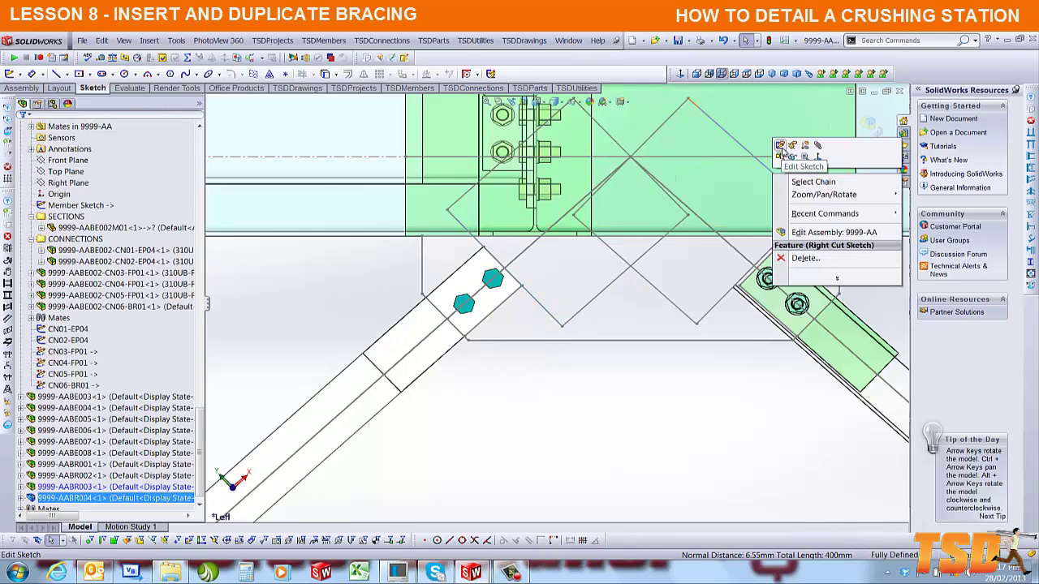
{"action": "left_click", "coordinate": [782, 147]}
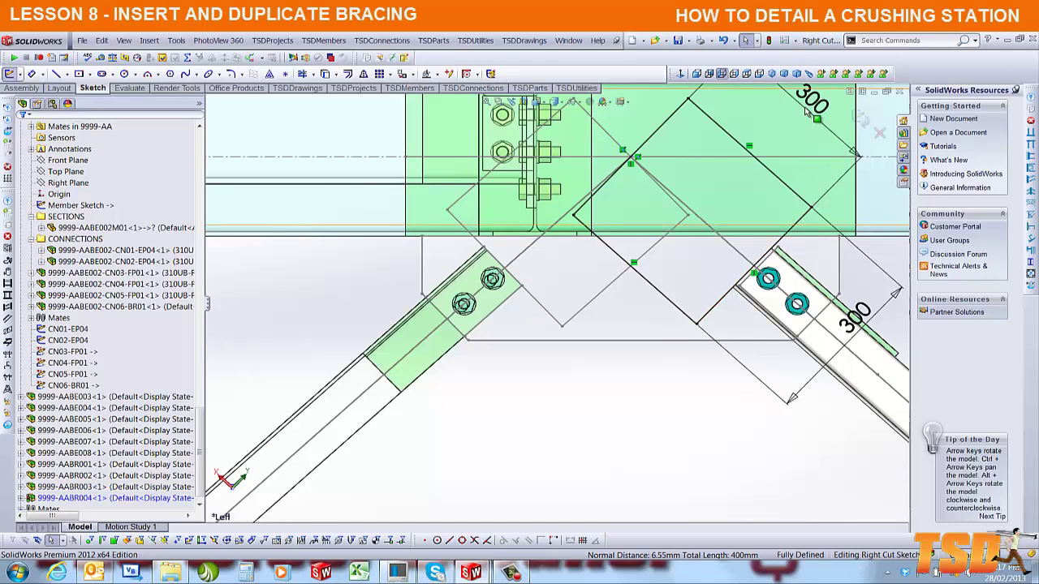
{"action": "left_click", "coordinate": [819, 112]}
{"action": "key", "text": "Delete"}
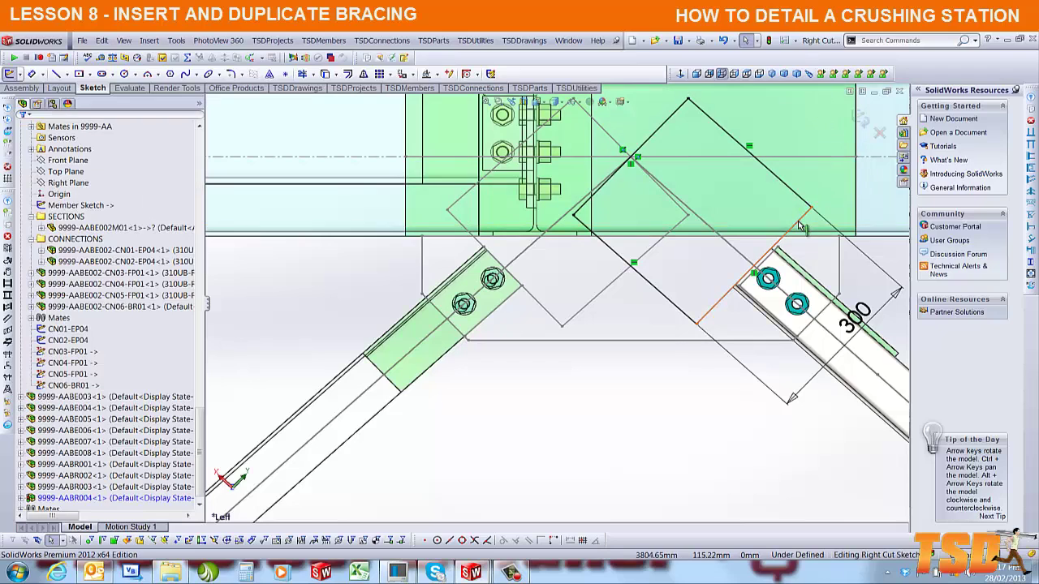
Step: Make this cut rectangle's brace-side line collinear with the adjacent member end line in 9999-AABE002's Bracing Setout Sketch, and return to the main assembly
{"action": "left_click", "coordinate": [804, 218]}
{"action": "left_click", "coordinate": [771, 263], "text": "ctrl"}
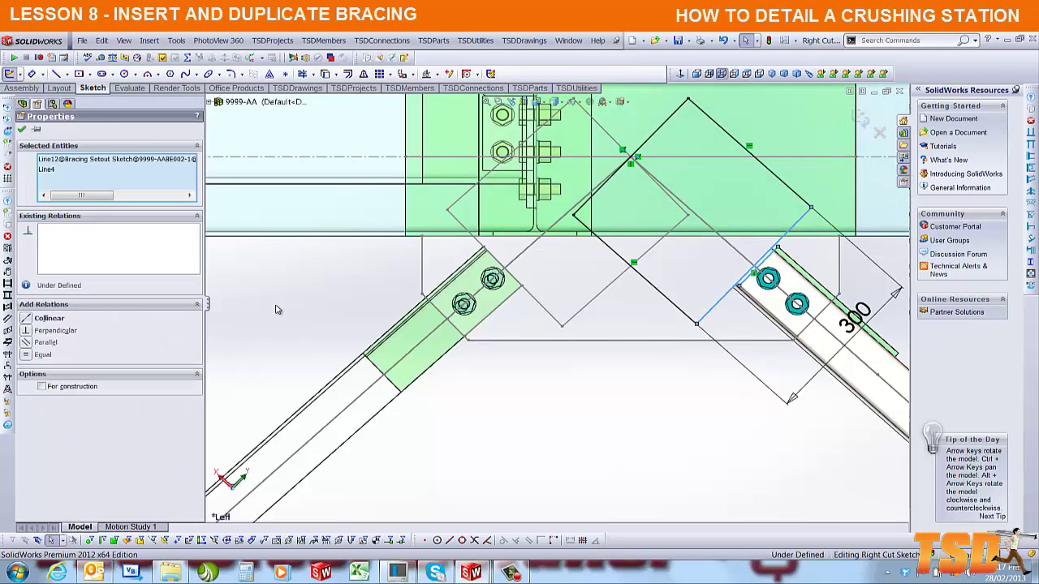
{"action": "left_click", "coordinate": [39, 317]}
{"action": "left_click", "coordinate": [865, 115]}
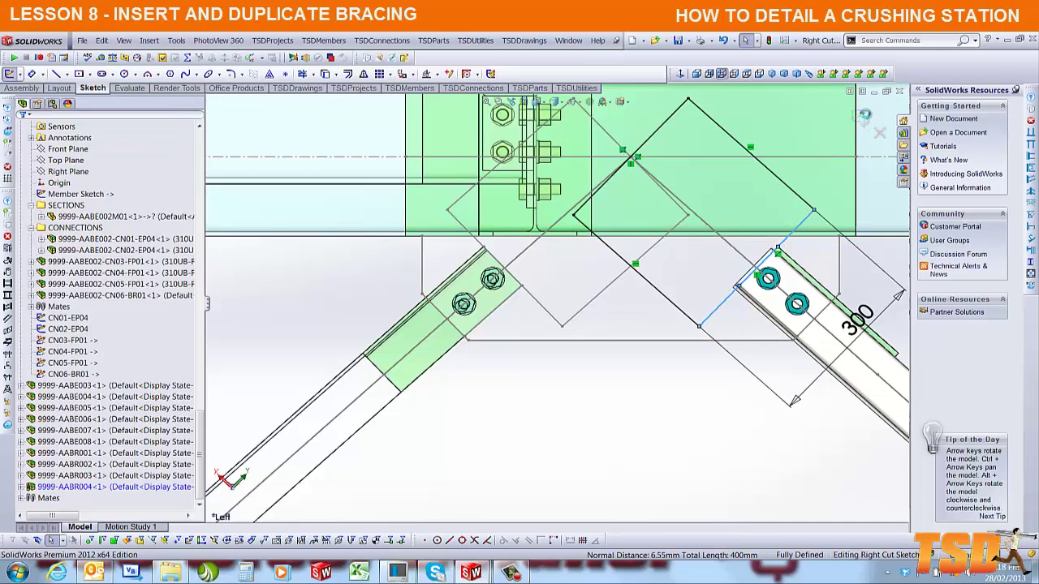
{"action": "left_click", "coordinate": [865, 117]}
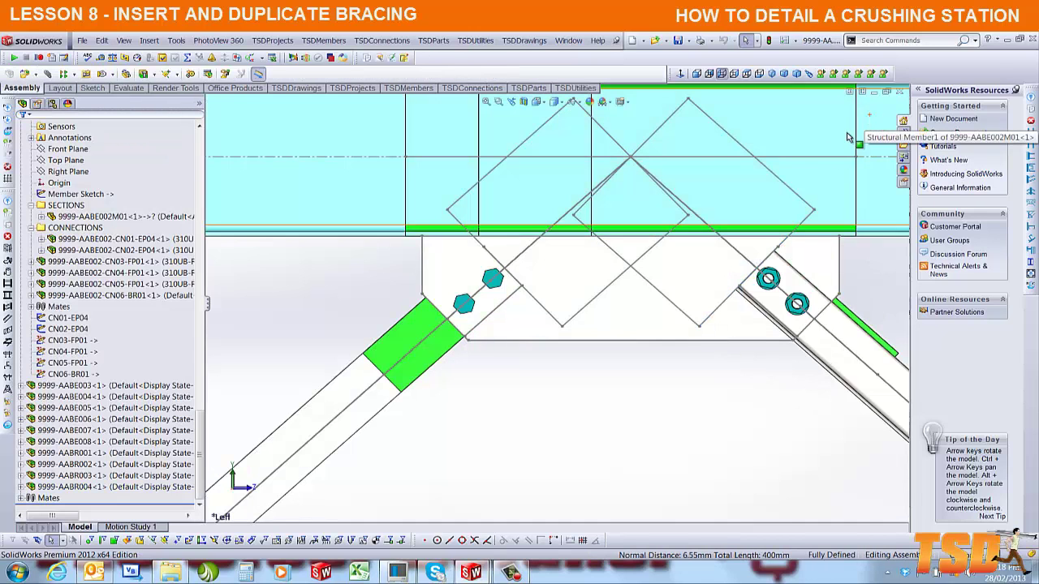
Step: Edit the Left Cut Sketch of brace 9999-AABR004 at the opposite column base and delete its 400 mm dimension along the brace
{"action": "scroll", "coordinate": [764, 428], "scroll_direction": "up", "scroll_amount": 7}
{"action": "scroll", "coordinate": [779, 436], "scroll_direction": "up", "scroll_amount": 2}
{"action": "scroll", "coordinate": [788, 440], "scroll_direction": "down", "scroll_amount": 7}
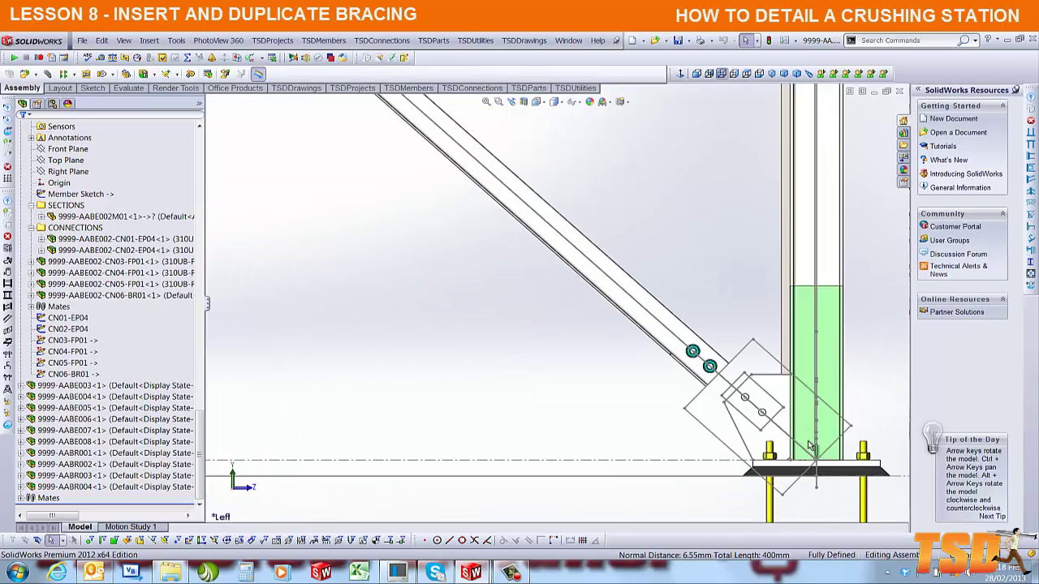
{"action": "right_click", "coordinate": [720, 319]}
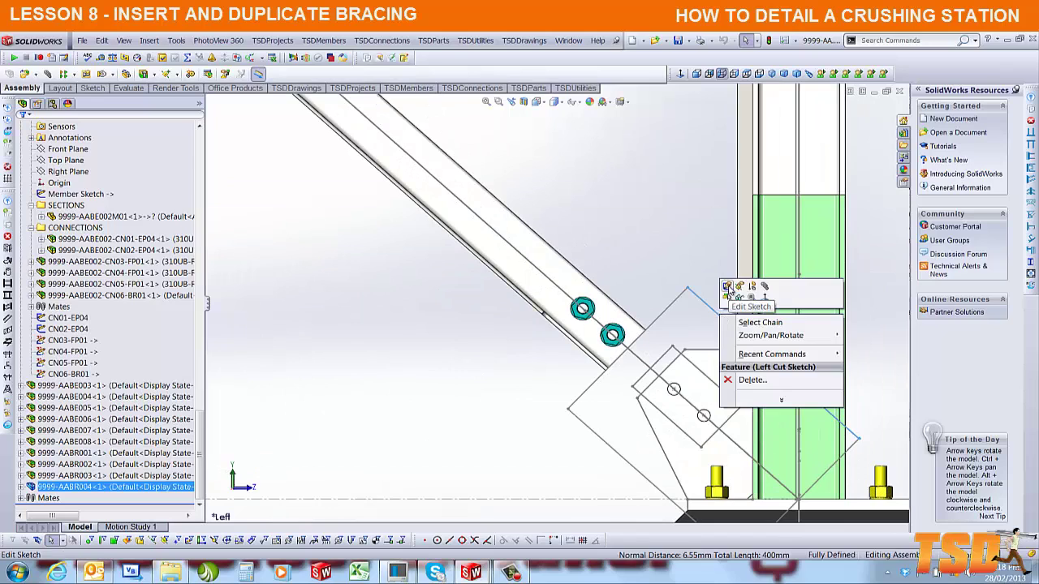
{"action": "left_click", "coordinate": [729, 290]}
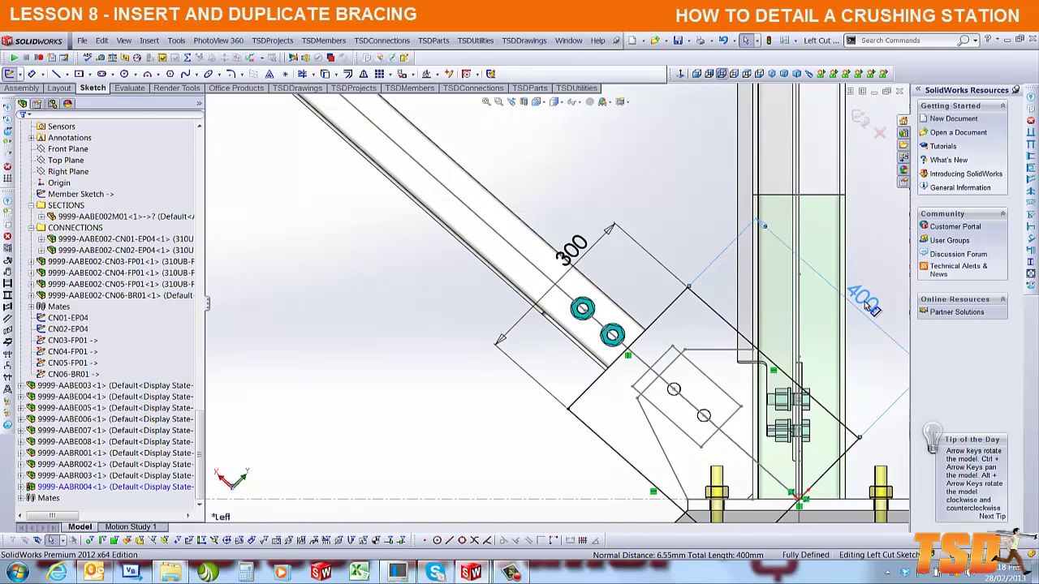
{"action": "key", "text": "Delete"}
Step: Make this cut rectangle's upper line collinear with the lower member end line in the column's Bracing Sketch2, and exit to the main assembly
{"action": "left_click", "coordinate": [670, 314]}
{"action": "left_click", "coordinate": [734, 418], "text": "ctrl"}
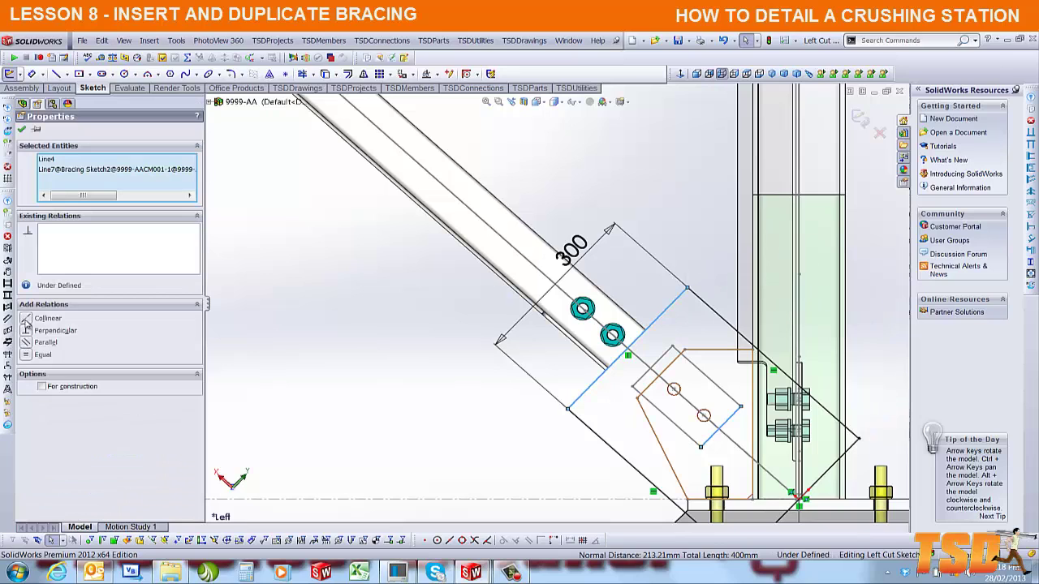
{"action": "left_click", "coordinate": [26, 321]}
{"action": "left_click", "coordinate": [872, 120]}
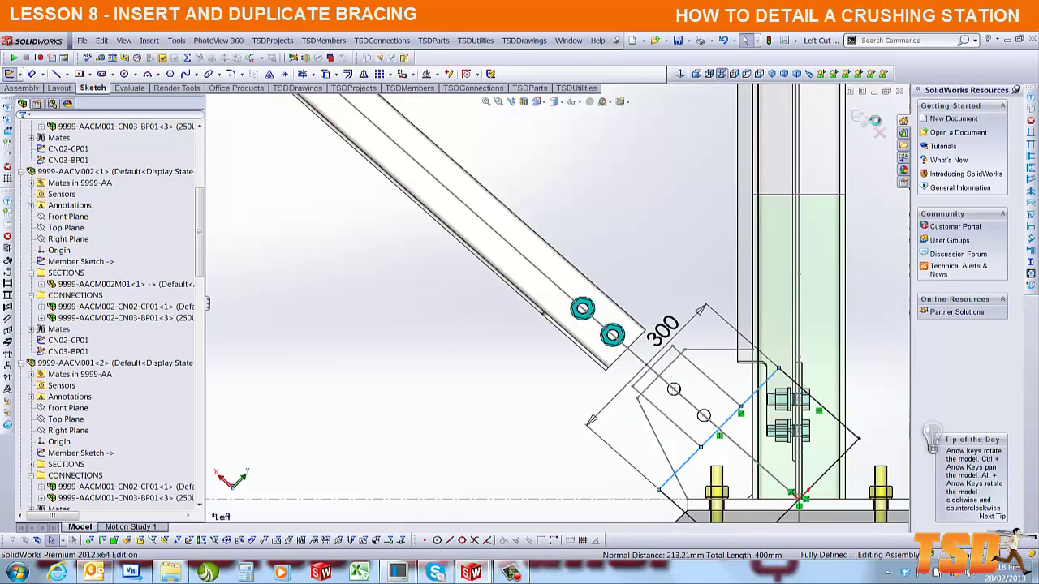
{"action": "left_click", "coordinate": [872, 120]}
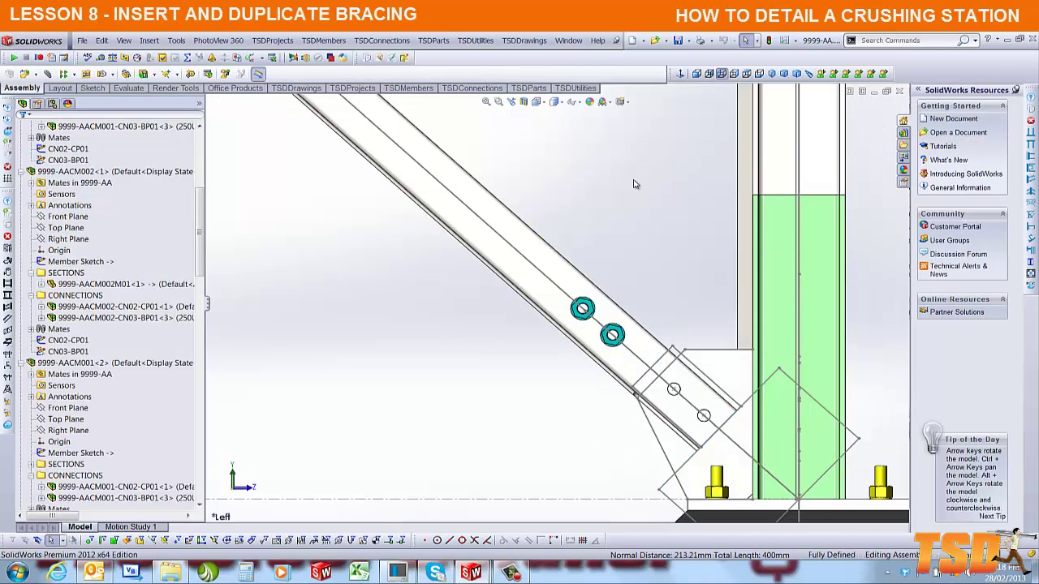
Step: Flip the alignment of brace 9999-AABR004's parallel mate to the Right plane, and return to the isometric view of the frame
{"action": "scroll", "coordinate": [582, 317], "scroll_direction": "up", "scroll_amount": 5}
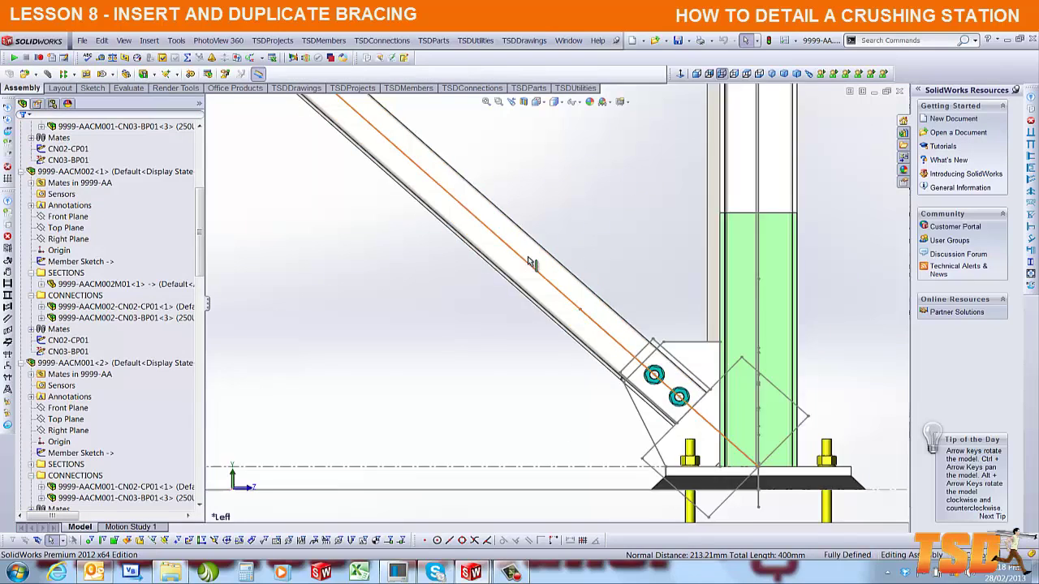
{"action": "scroll", "coordinate": [414, 186], "scroll_direction": "up", "scroll_amount": 2}
{"action": "scroll", "coordinate": [385, 162], "scroll_direction": "down", "scroll_amount": 6}
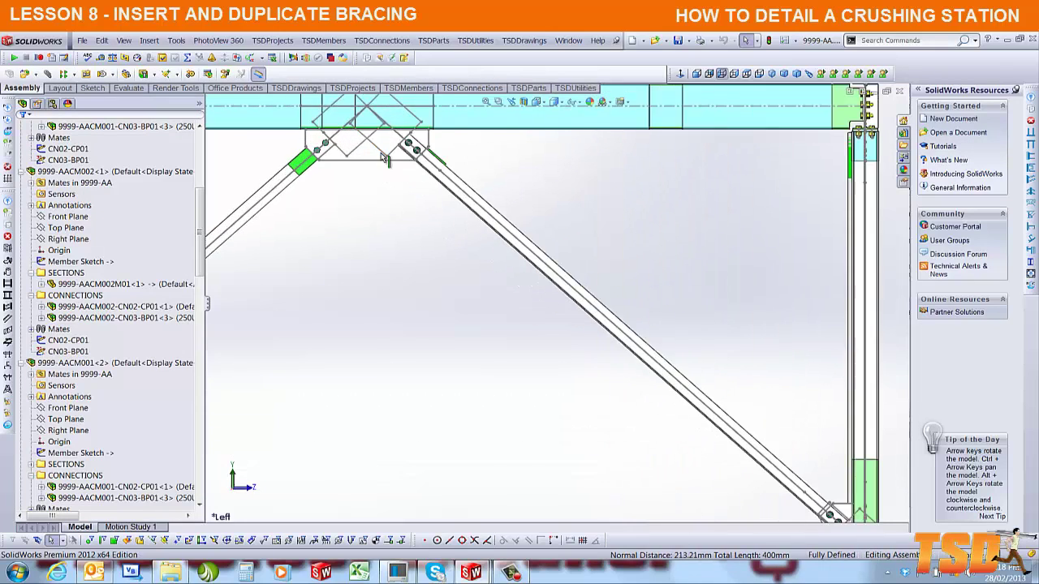
{"action": "middle_click_drag", "start_coordinate": [390, 185], "coordinate": [359, 217]}
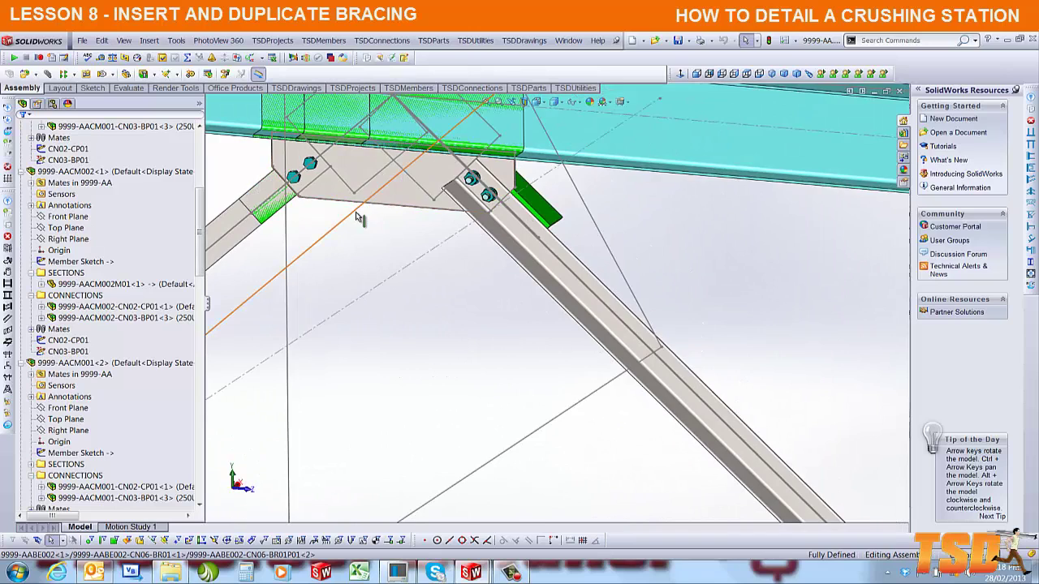
{"action": "scroll", "coordinate": [359, 216], "scroll_direction": "down", "scroll_amount": 3}
{"action": "left_click", "coordinate": [716, 281]}
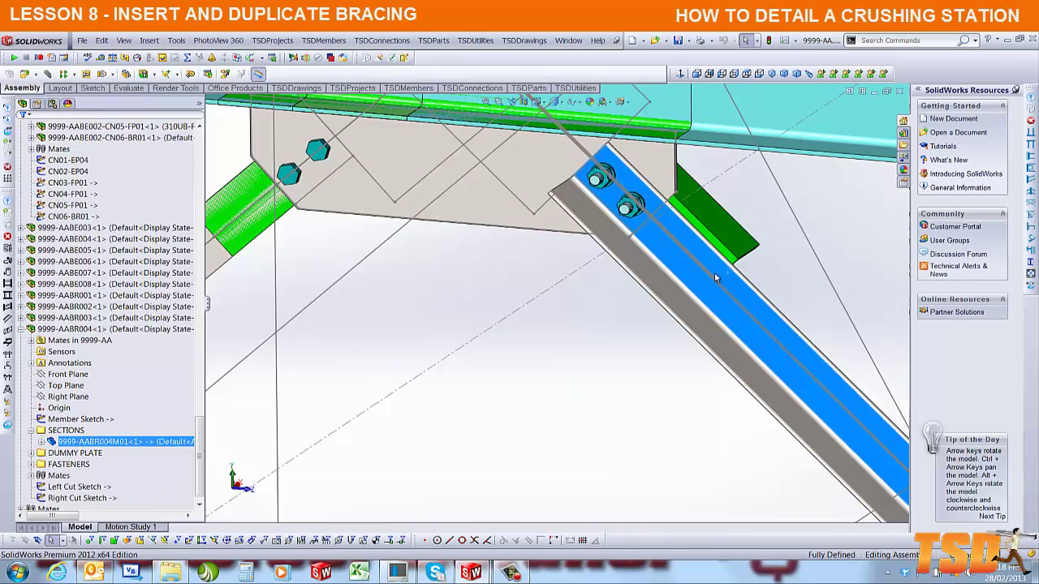
{"action": "left_click", "coordinate": [32, 341]}
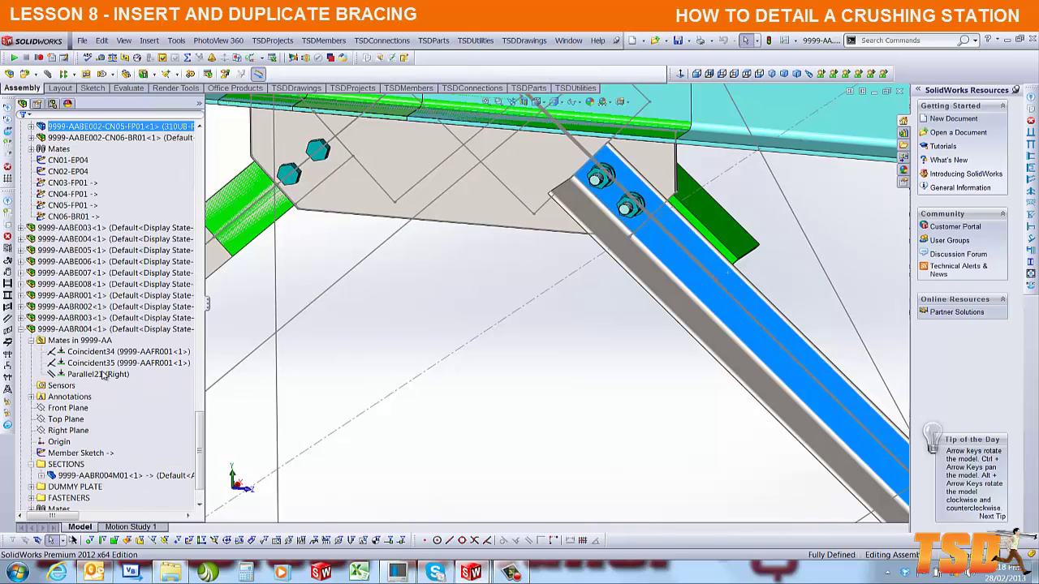
{"action": "left_click", "coordinate": [103, 374]}
{"action": "right_click", "coordinate": [102, 375]}
{"action": "left_click", "coordinate": [134, 393]}
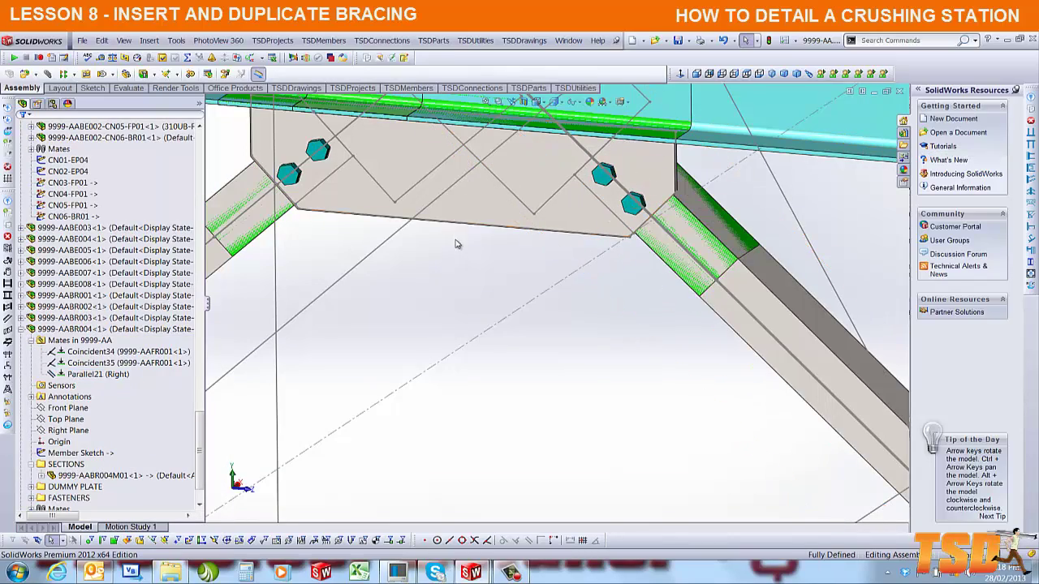
{"action": "scroll", "coordinate": [457, 244], "scroll_direction": "up", "scroll_amount": 7}
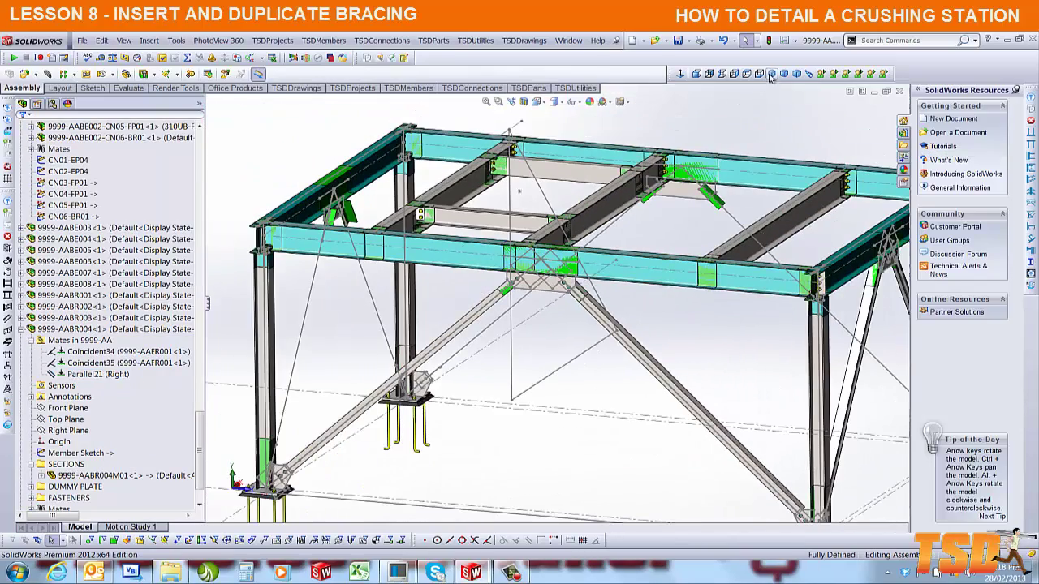
{"action": "left_click", "coordinate": [771, 73]}
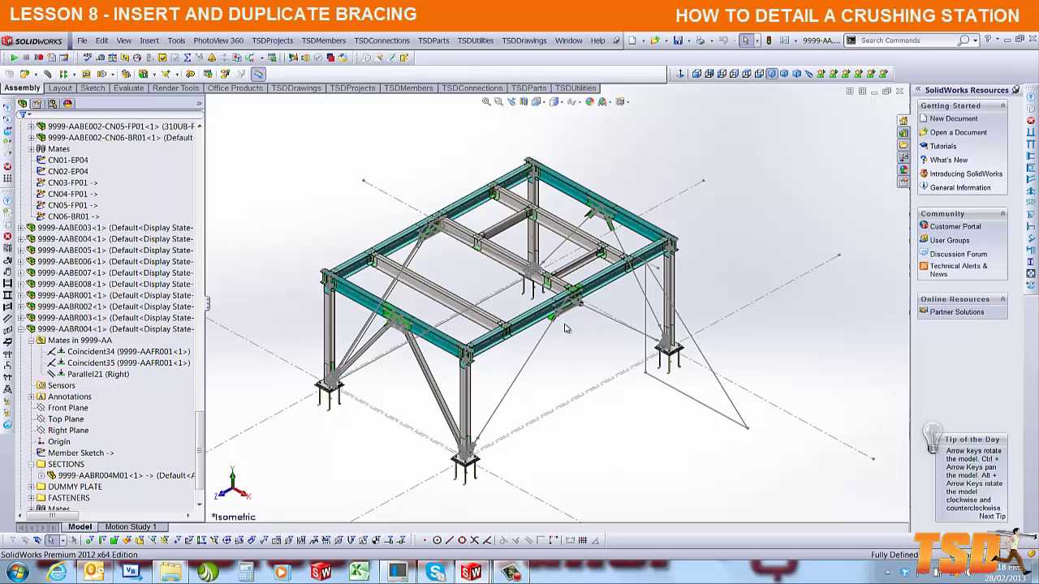
Step: Isolate the four braces 9999-AABR001 to 9999-AABR004 together with the layout frame 9999-AAFR001
{"action": "middle_click_drag", "start_coordinate": [567, 329], "coordinate": [546, 280]}
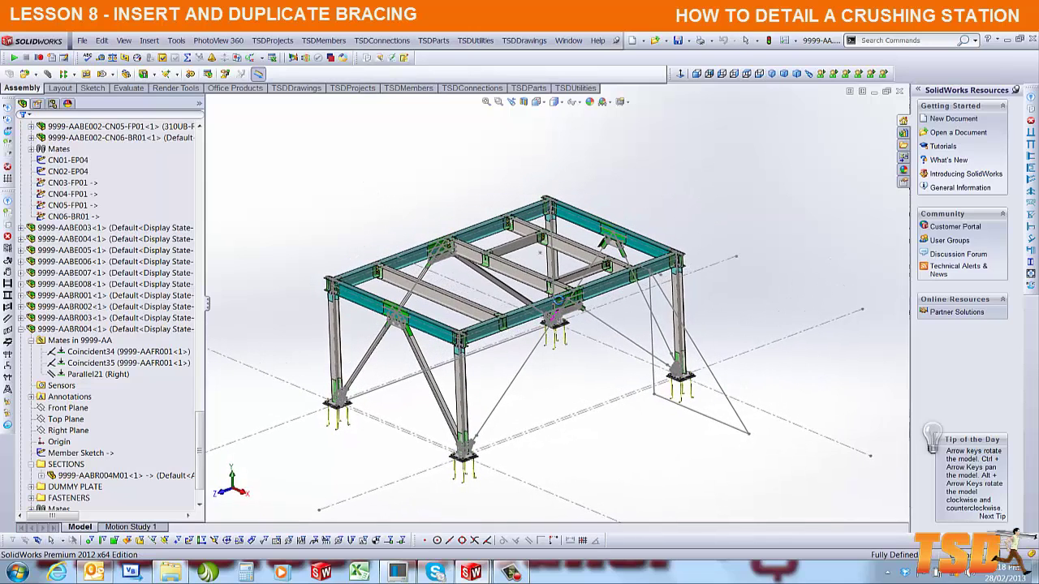
{"action": "left_click", "coordinate": [29, 329]}
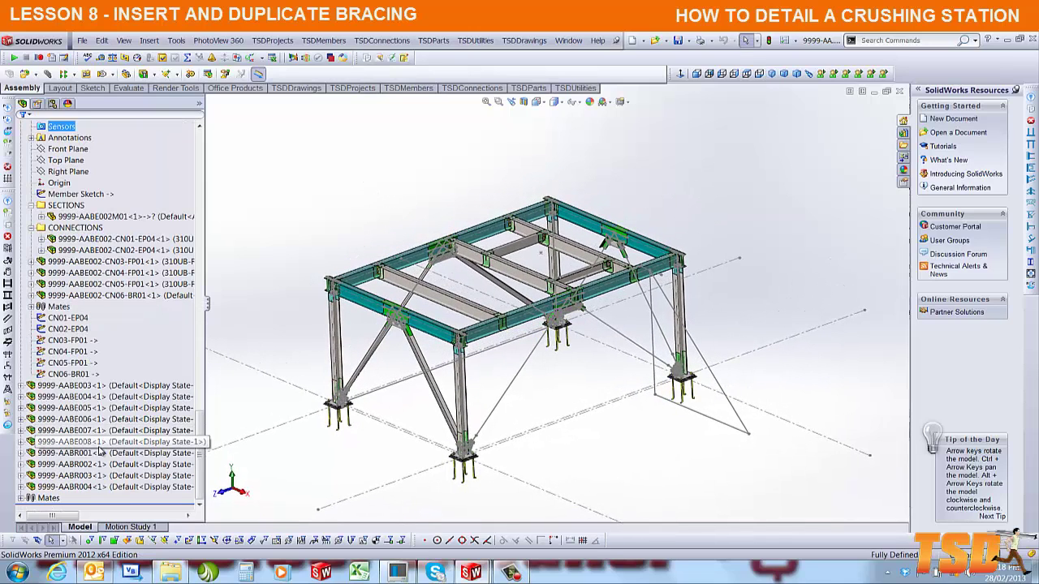
{"action": "left_click", "coordinate": [89, 487]}
{"action": "left_click", "coordinate": [193, 452], "text": "shift"}
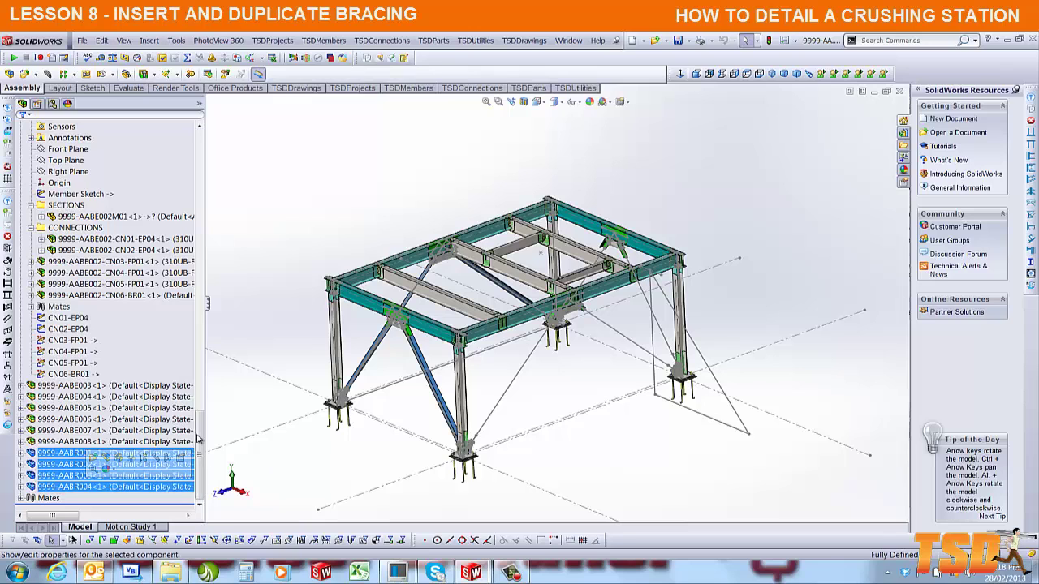
{"action": "left_click_drag", "start_coordinate": [200, 430], "coordinate": [222, 131]}
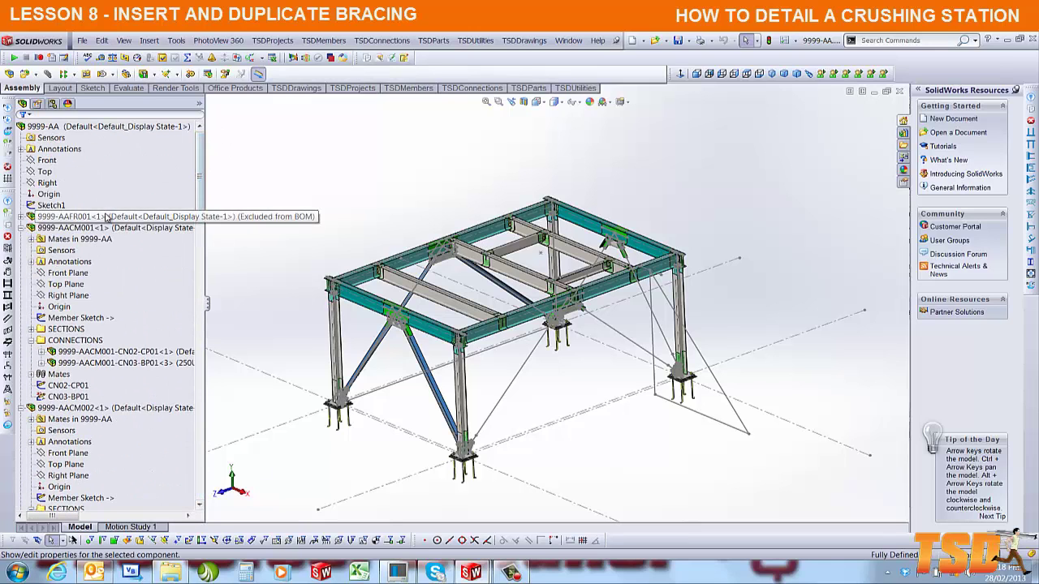
{"action": "right_click", "coordinate": [108, 216]}
{"action": "left_click", "coordinate": [136, 343]}
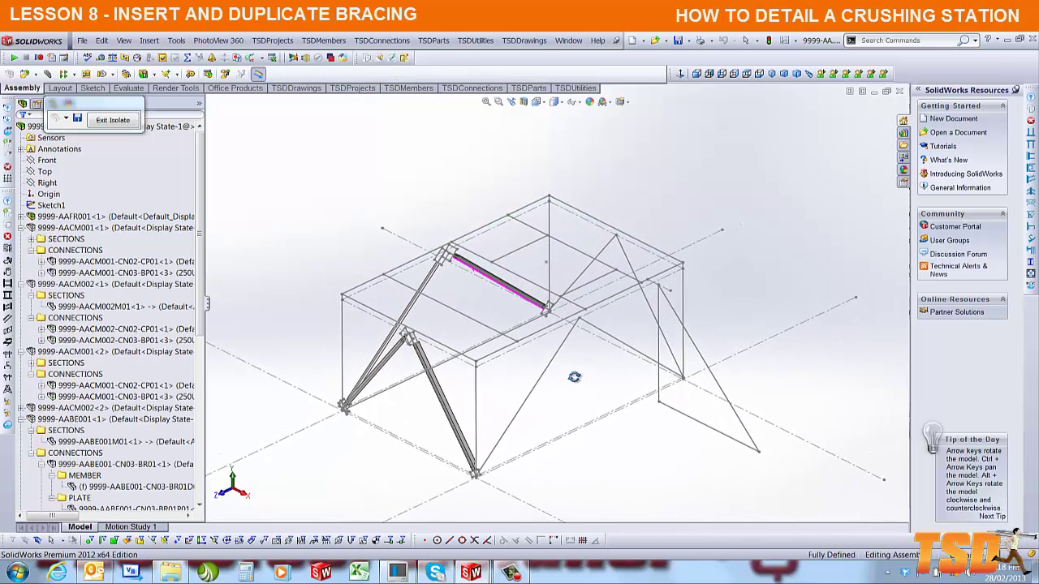
Step: Duplicate brace 9999-AABR003 onto the Line1 sketch segment of the frame's East Bracing Sketch
{"action": "scroll", "coordinate": [573, 374], "scroll_direction": "down", "scroll_amount": 2}
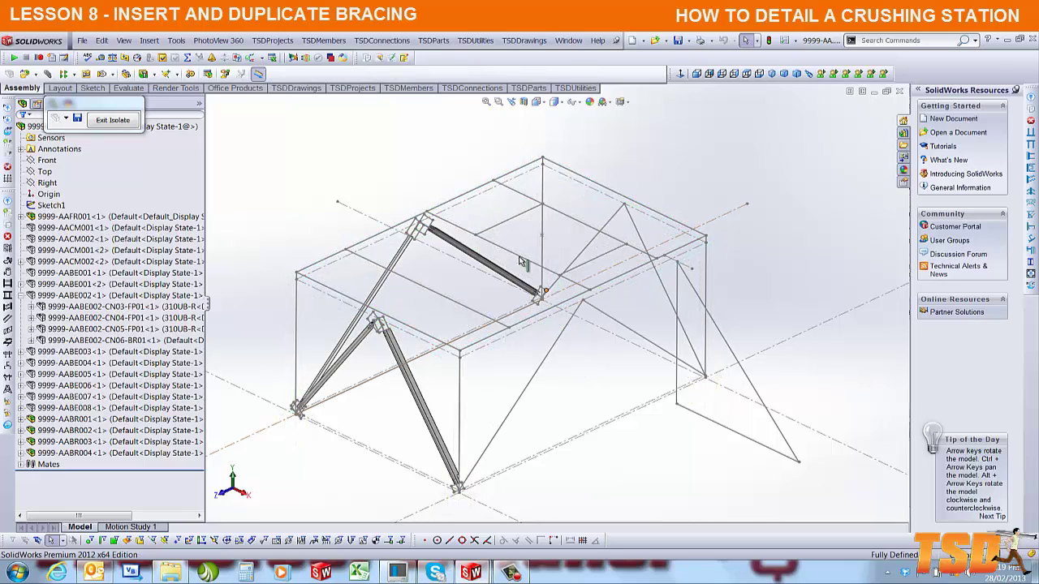
{"action": "left_click", "coordinate": [333, 42]}
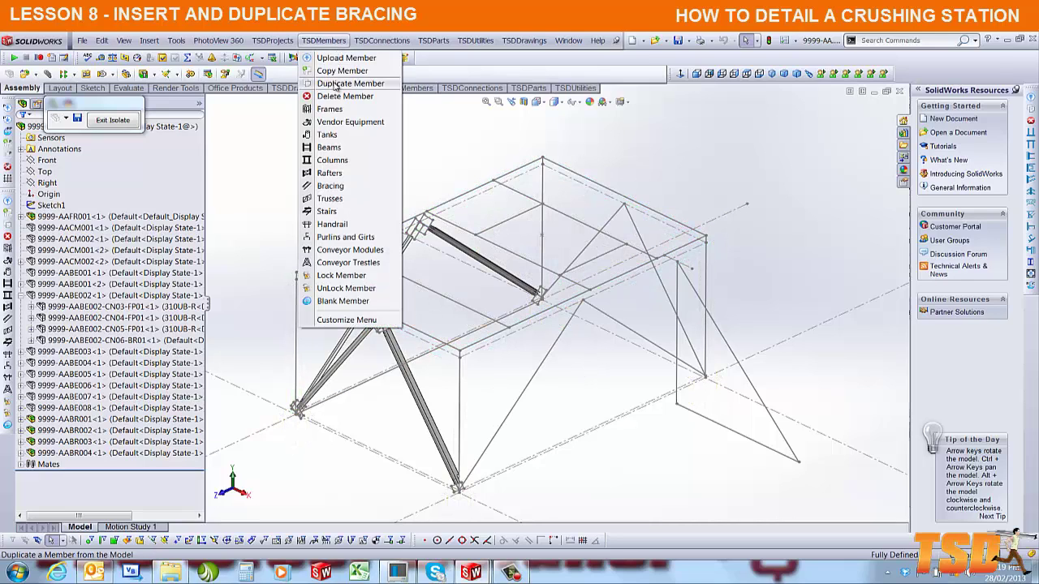
{"action": "left_click", "coordinate": [335, 86]}
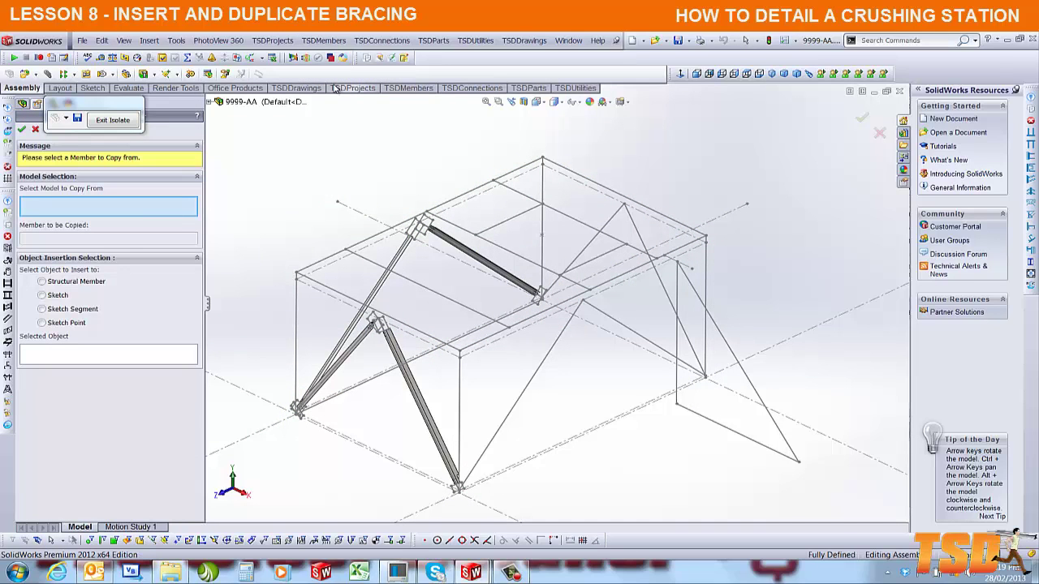
{"action": "left_click", "coordinate": [452, 243]}
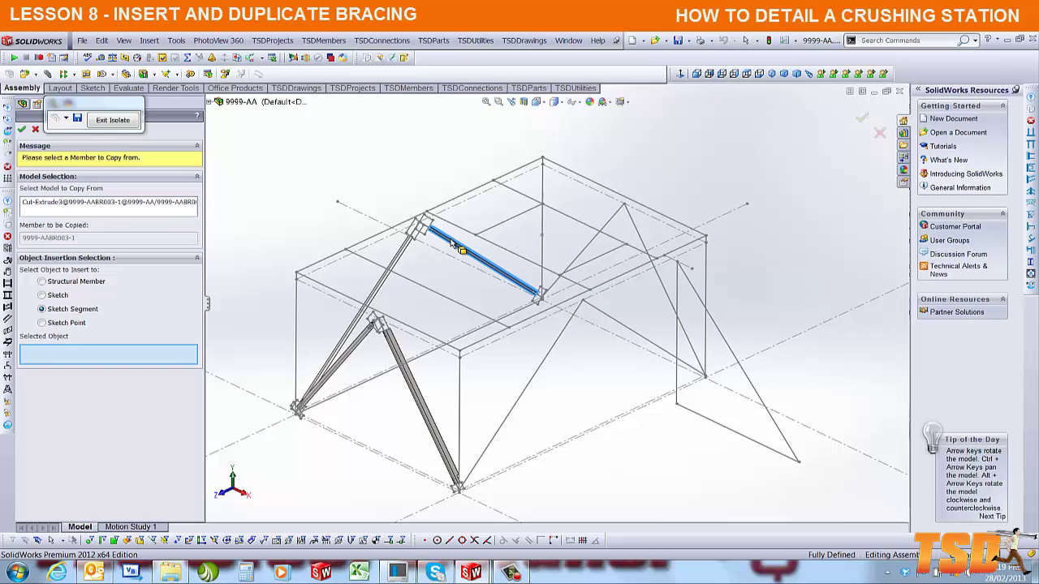
{"action": "left_click", "coordinate": [552, 356]}
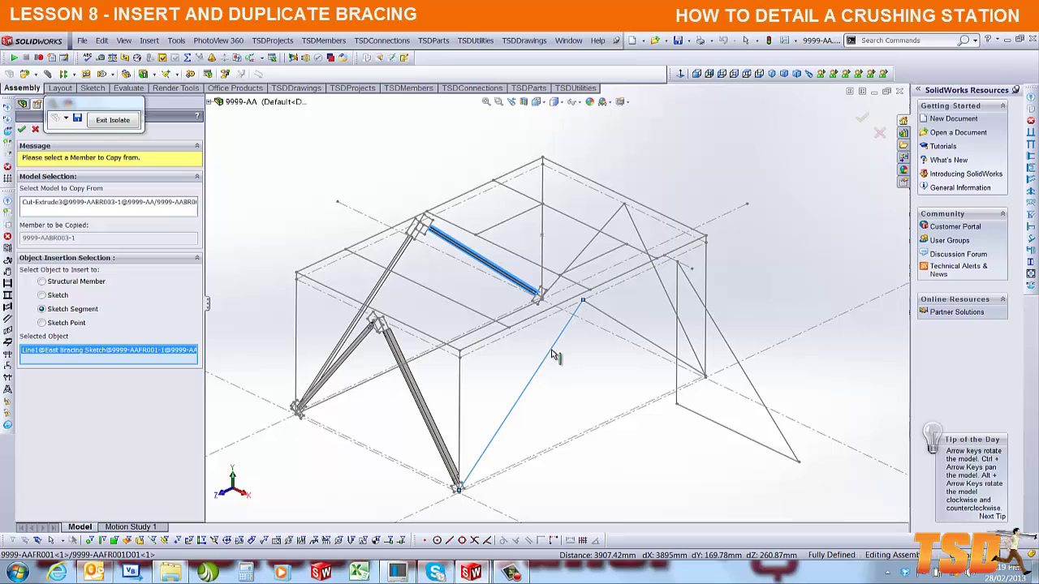
{"action": "left_click", "coordinate": [861, 118]}
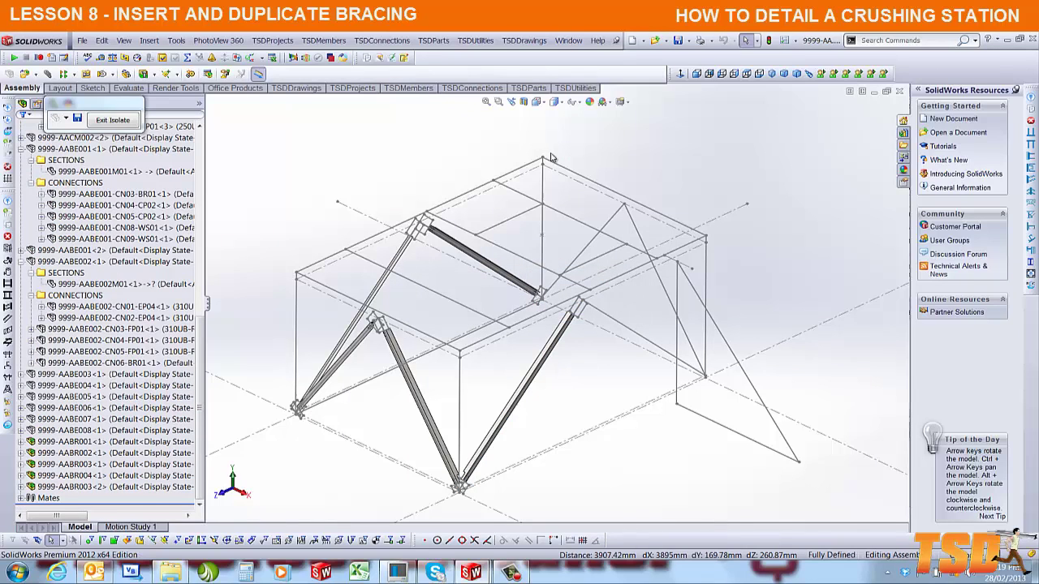
Step: Duplicate brace 9999-AABR004 onto the Line2 sketch segment of the East Bracing Sketch
{"action": "left_click", "coordinate": [323, 40]}
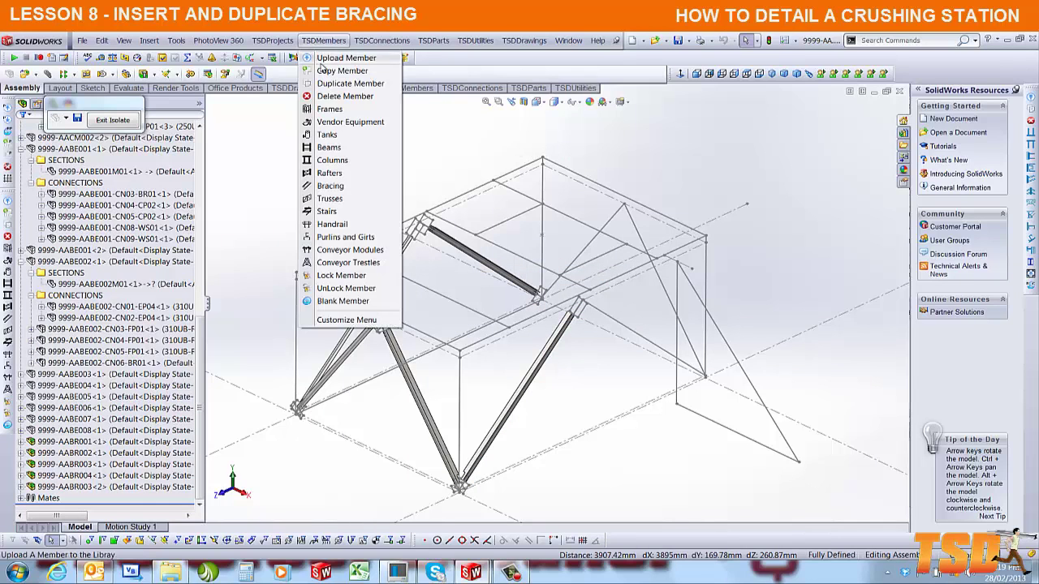
{"action": "left_click", "coordinate": [334, 81]}
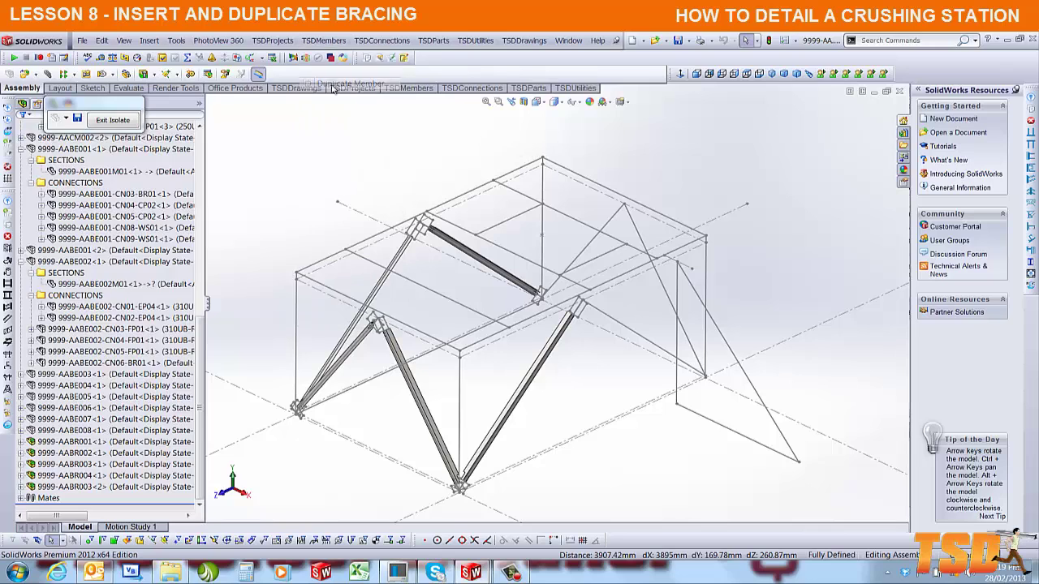
{"action": "left_click", "coordinate": [397, 258]}
{"action": "left_click", "coordinate": [649, 344]}
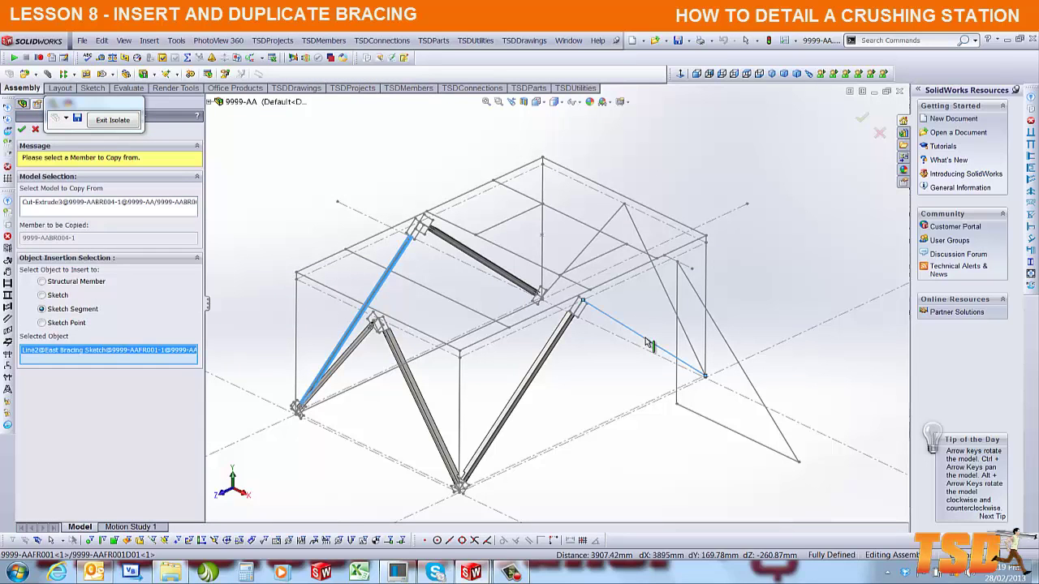
{"action": "left_click", "coordinate": [862, 118]}
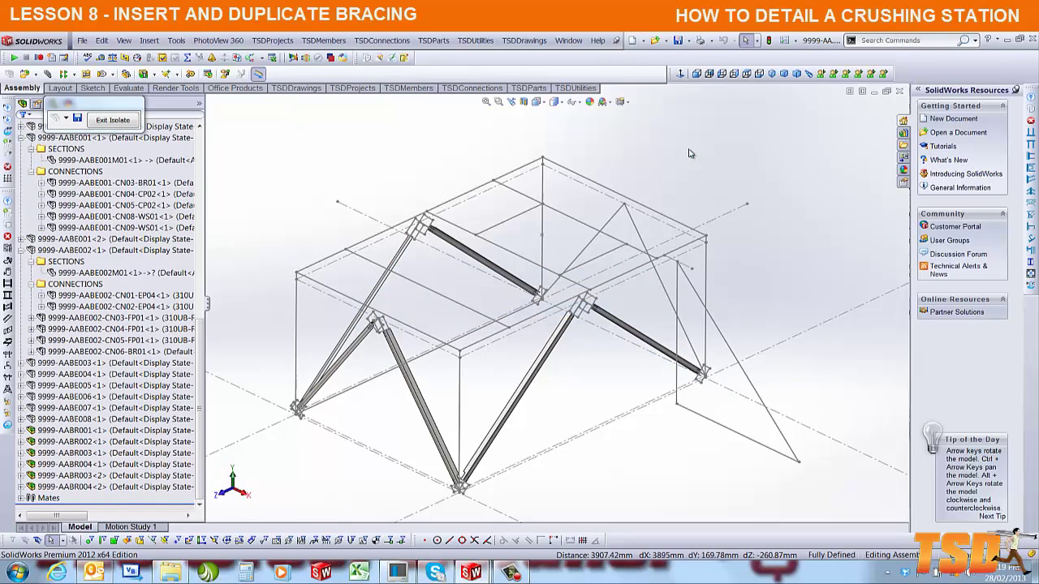
Step: Duplicate brace 9999-AABR001 onto the north-end bracing line that meets the copied 9999-AABR004 at its column base
{"action": "left_click", "coordinate": [325, 42]}
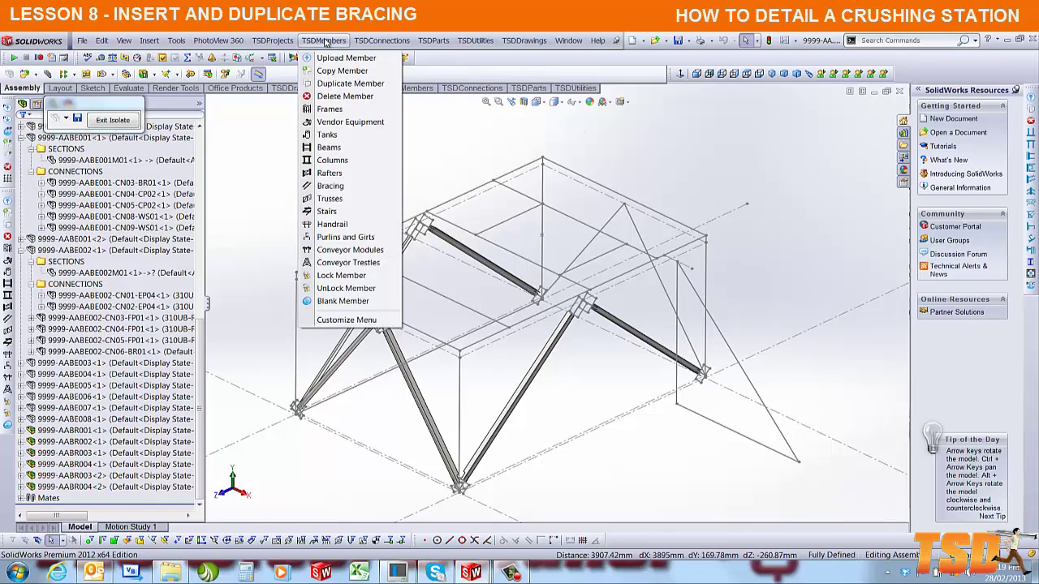
{"action": "left_click", "coordinate": [334, 84]}
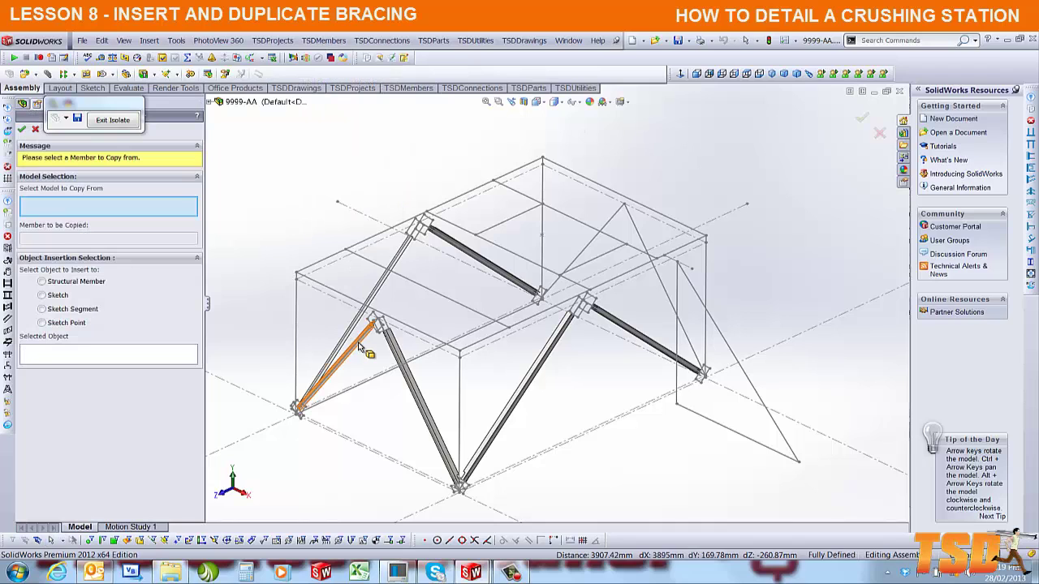
{"action": "left_click", "coordinate": [361, 346]}
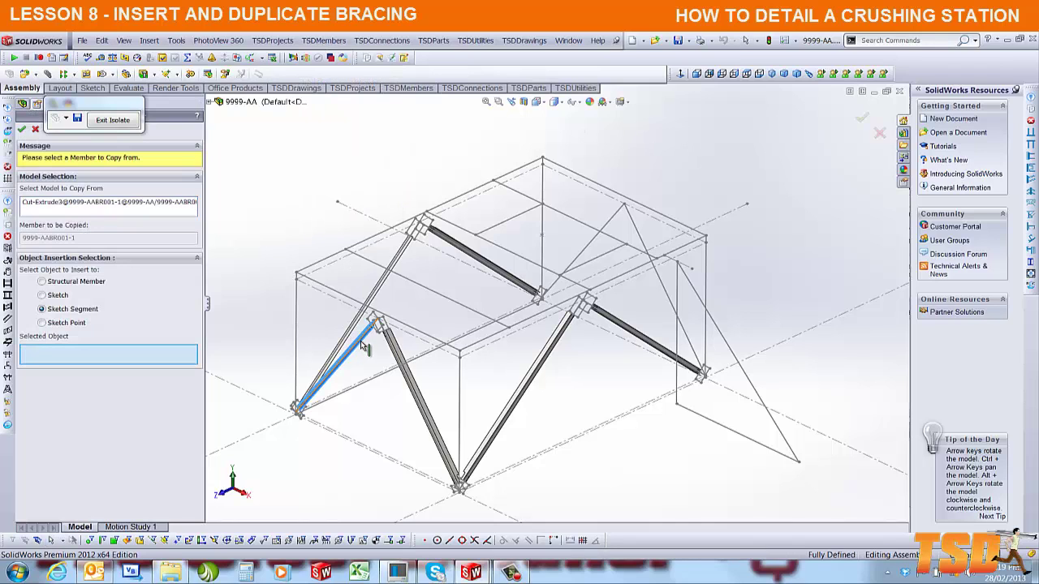
{"action": "left_click", "coordinate": [639, 237]}
{"action": "key", "text": "Return"}
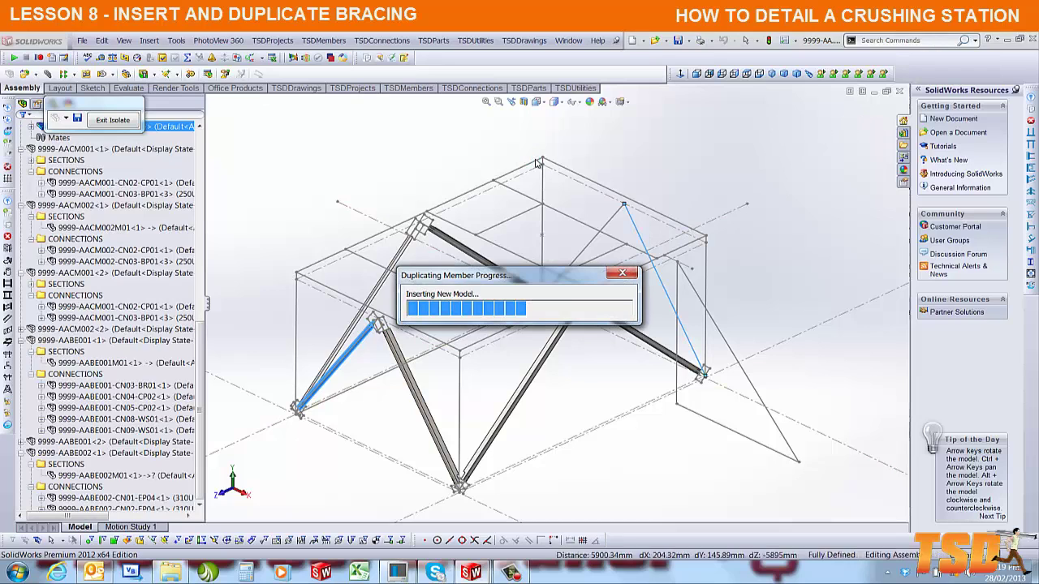
Step: Duplicate brace 9999-AABR002 onto the Line8 segment of the North Column Sketch, and exit the isolated view
{"action": "left_click", "coordinate": [325, 40]}
{"action": "left_click", "coordinate": [341, 68]}
{"action": "left_click", "coordinate": [419, 396]}
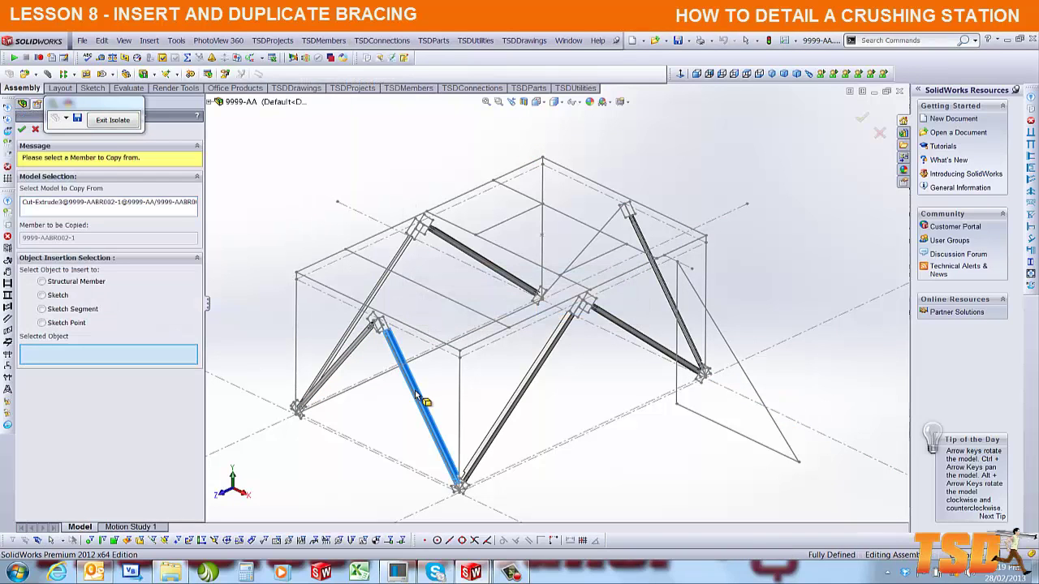
{"action": "left_click", "coordinate": [594, 249]}
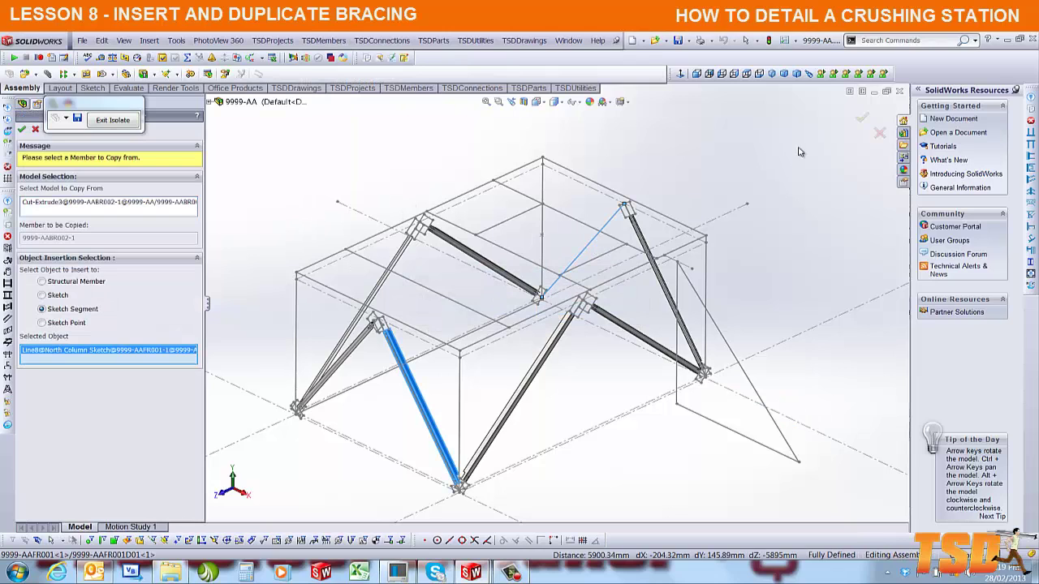
{"action": "left_click", "coordinate": [862, 118]}
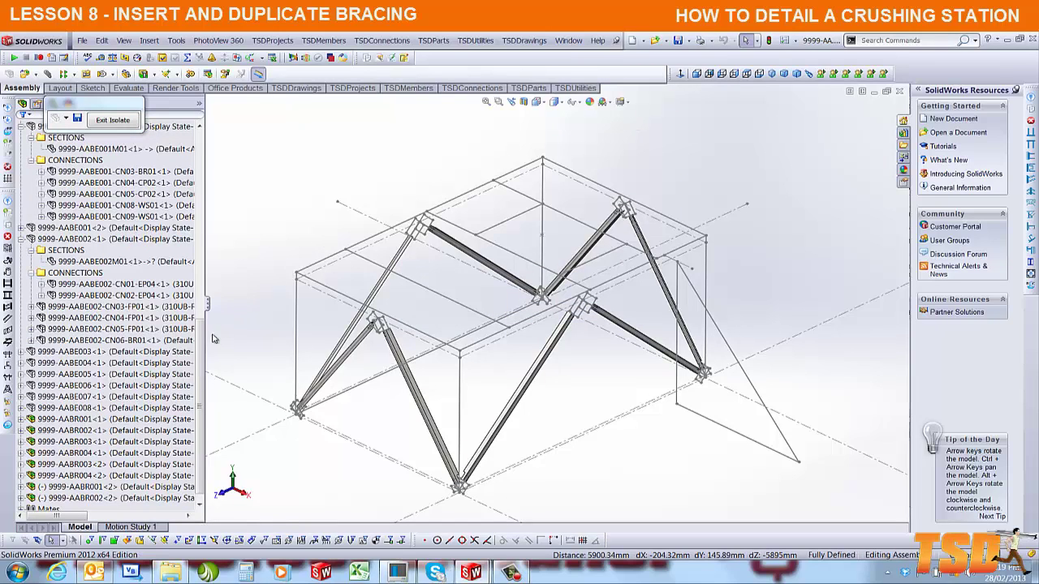
{"action": "scroll", "coordinate": [203, 344], "scroll_direction": "down", "scroll_amount": 1}
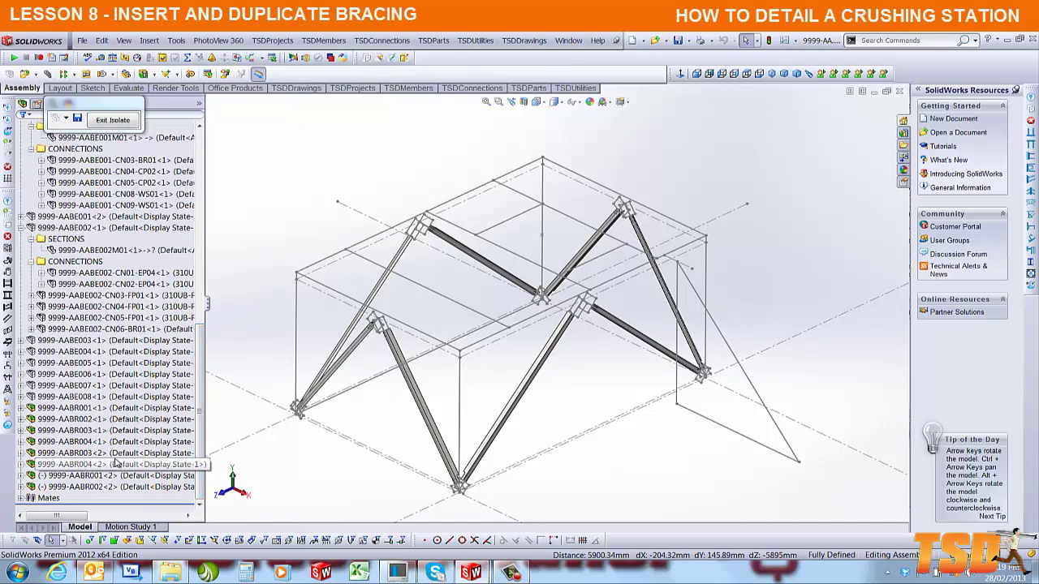
{"action": "left_click", "coordinate": [113, 119]}
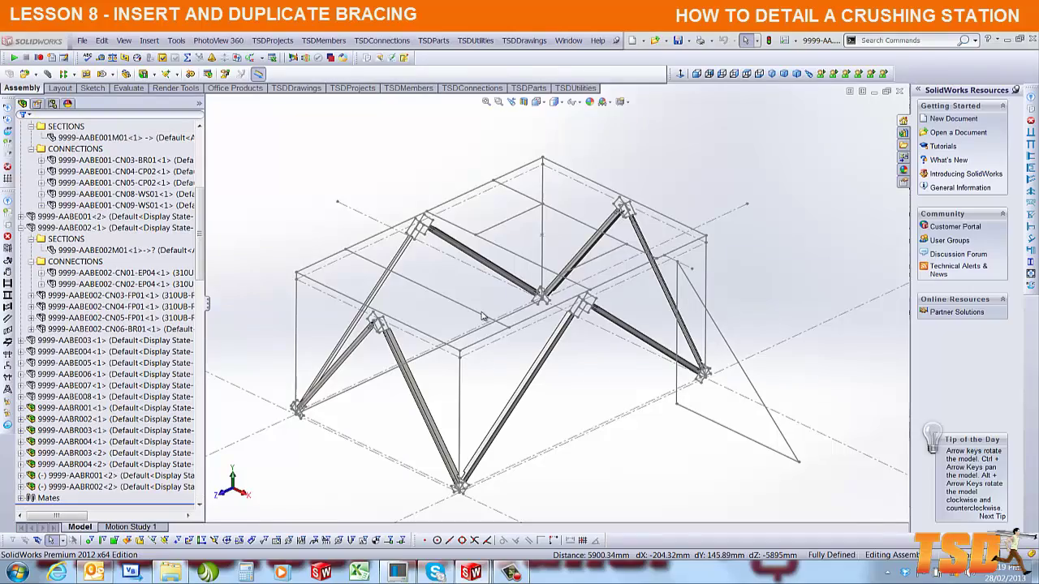
Step: Flip the alignment of the parallel mate to the Right plane on the duplicated brace 9999-AABR004<2>
{"action": "scroll", "coordinate": [609, 323], "scroll_direction": "down", "scroll_amount": 8}
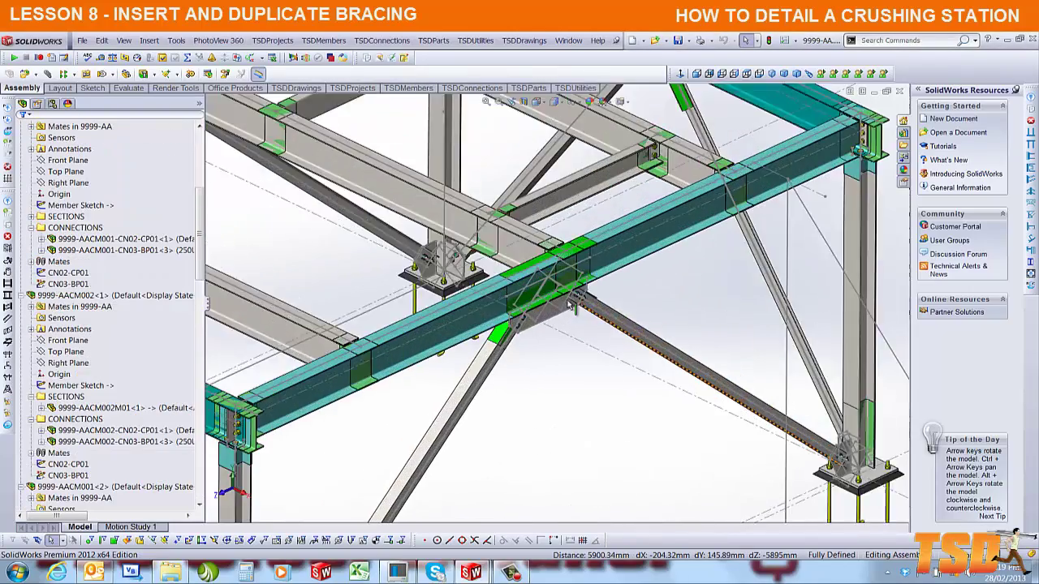
{"action": "middle_click_drag", "start_coordinate": [617, 320], "coordinate": [337, 390]}
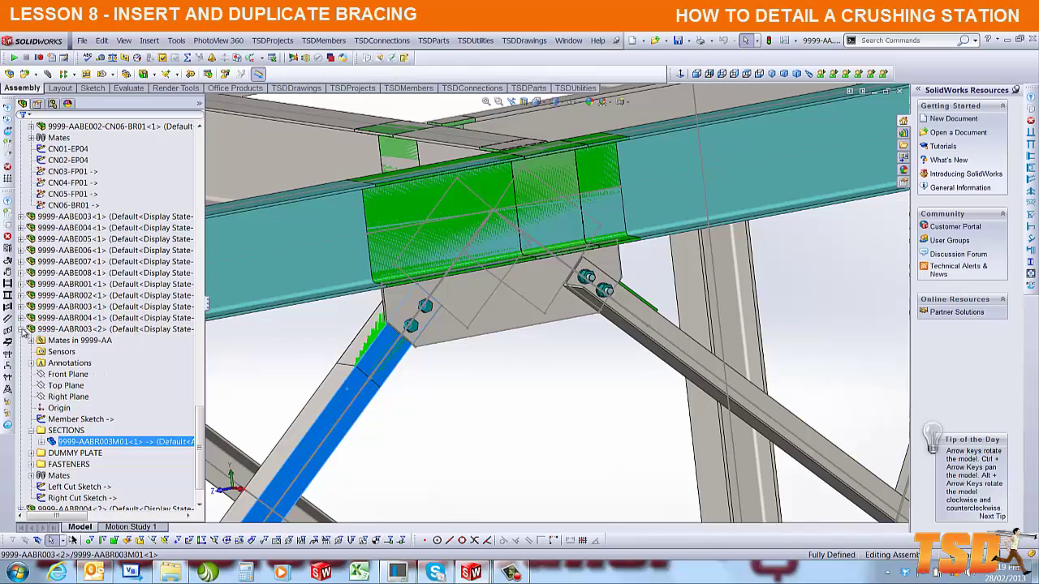
{"action": "left_click", "coordinate": [22, 330]}
{"action": "left_click", "coordinate": [664, 333]}
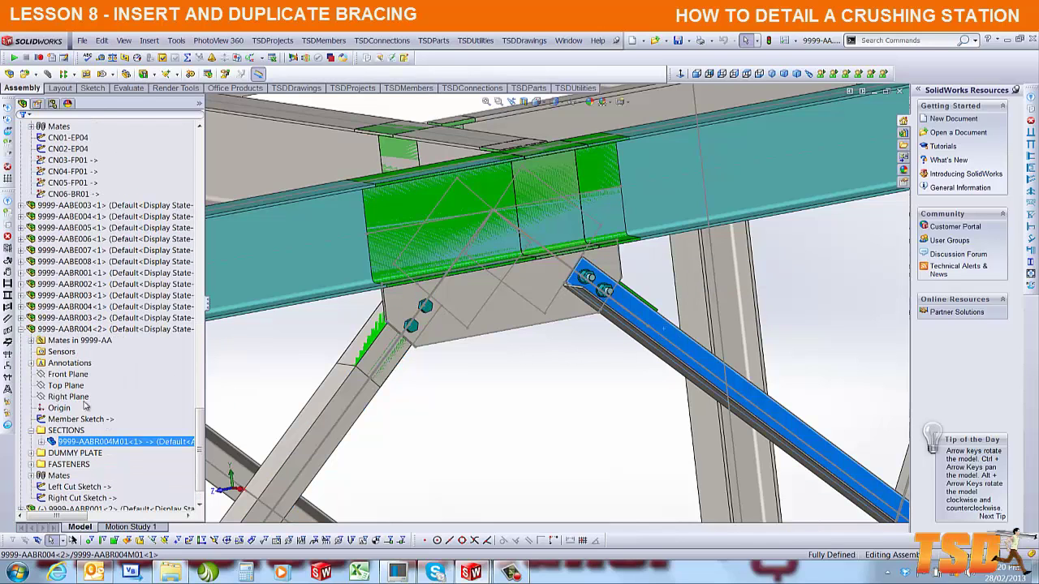
{"action": "left_click", "coordinate": [31, 341]}
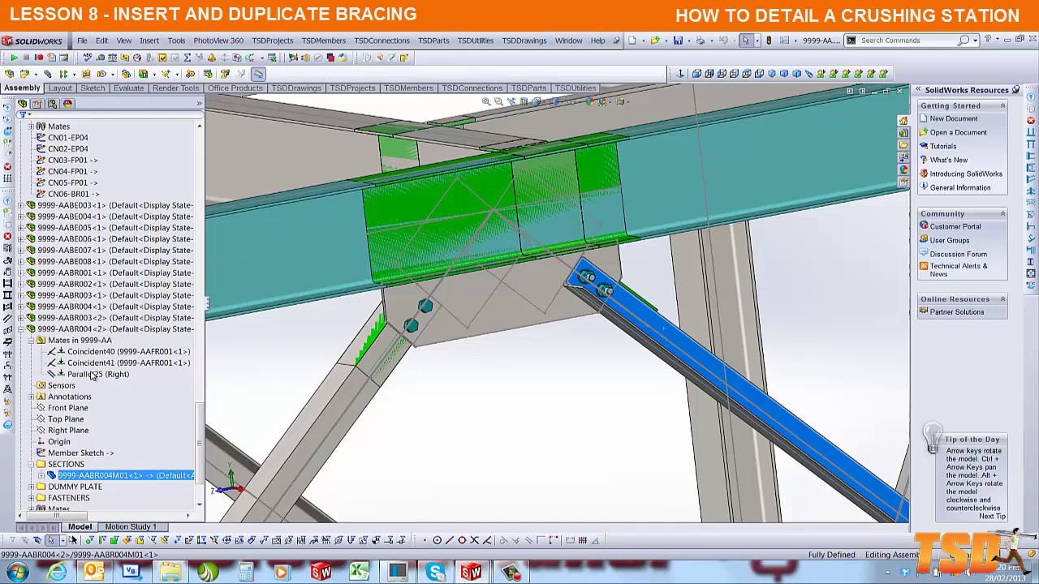
{"action": "right_click", "coordinate": [93, 374]}
{"action": "left_click", "coordinate": [131, 392]}
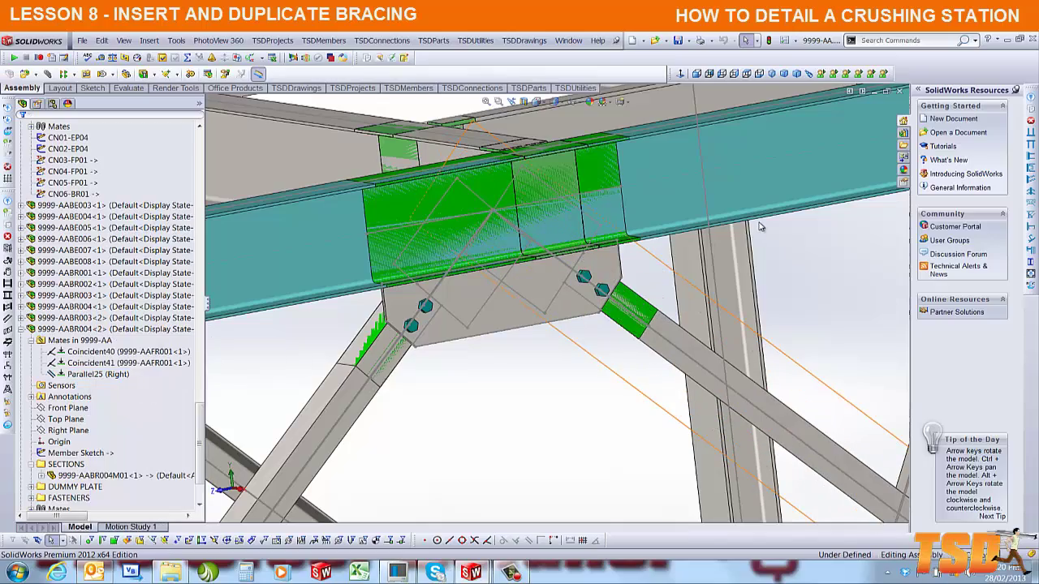
Step: Mate the Front Plane of duplicated brace 9999-AABR002<2> parallel to the assembly's Front plane, with anti-aligned orientation
{"action": "scroll", "coordinate": [682, 323], "scroll_direction": "up", "scroll_amount": 5}
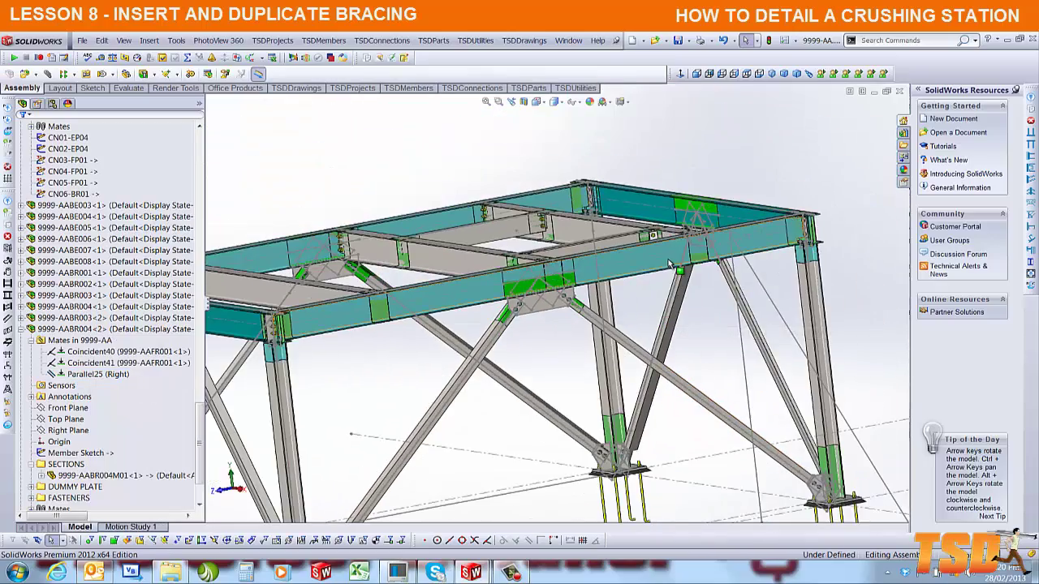
{"action": "middle_click_drag", "start_coordinate": [667, 259], "coordinate": [473, 299]}
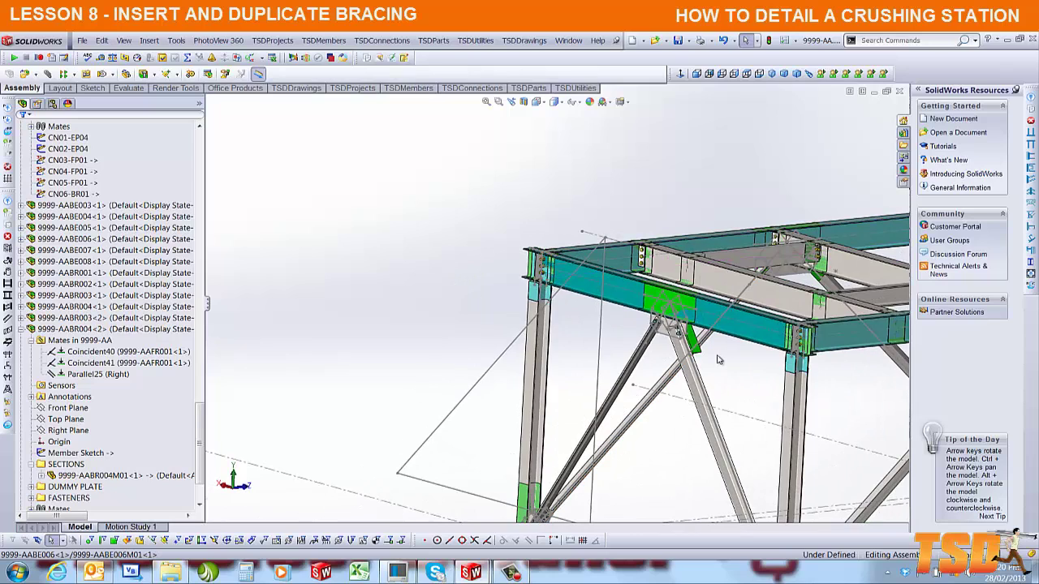
{"action": "scroll", "coordinate": [716, 355], "scroll_direction": "down", "scroll_amount": 6}
{"action": "left_click", "coordinate": [513, 316]}
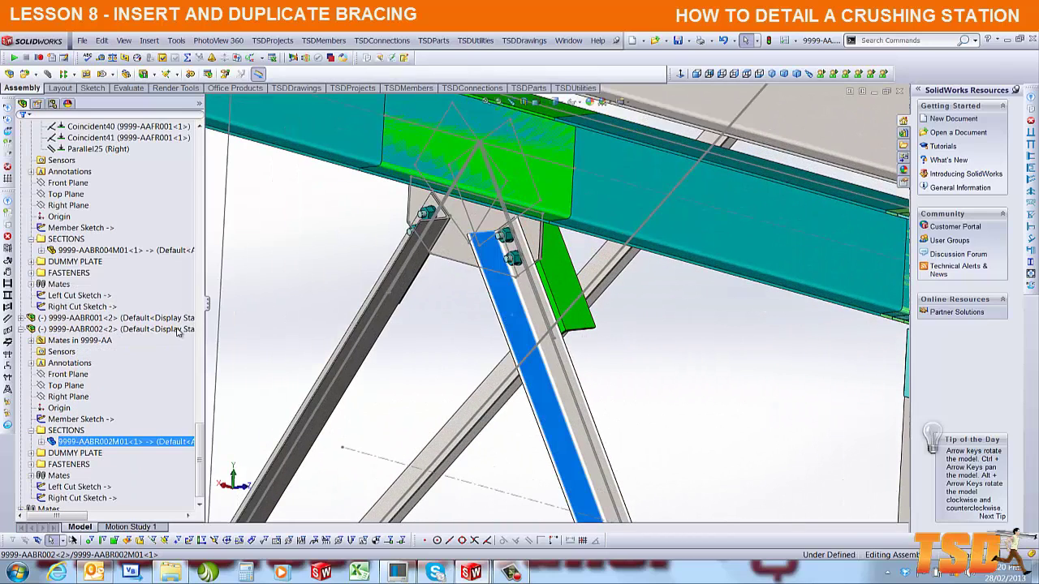
{"action": "left_click", "coordinate": [75, 331]}
{"action": "left_click", "coordinate": [65, 375]}
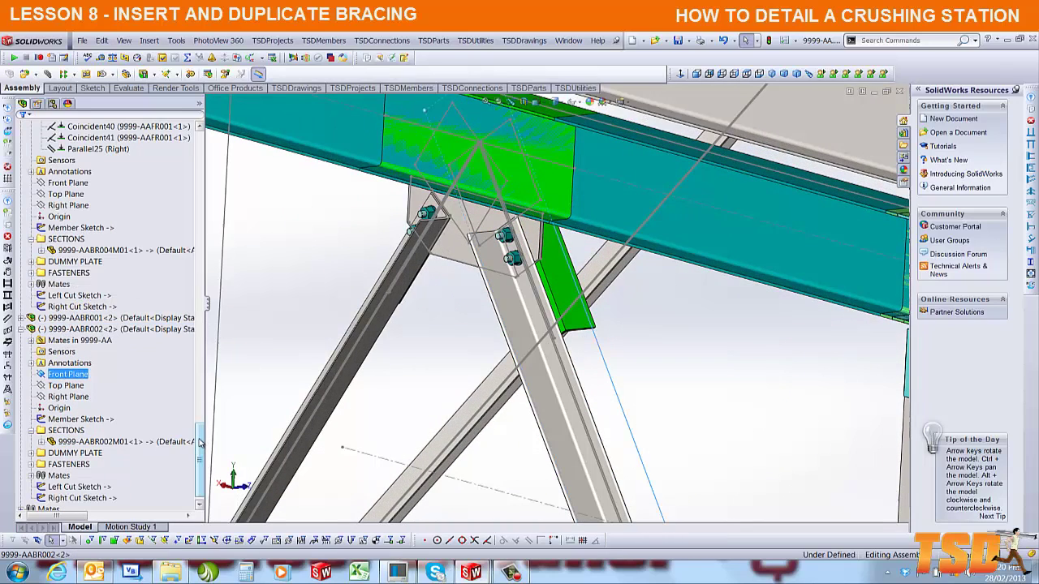
{"action": "left_click_drag", "start_coordinate": [201, 439], "coordinate": [214, 138]}
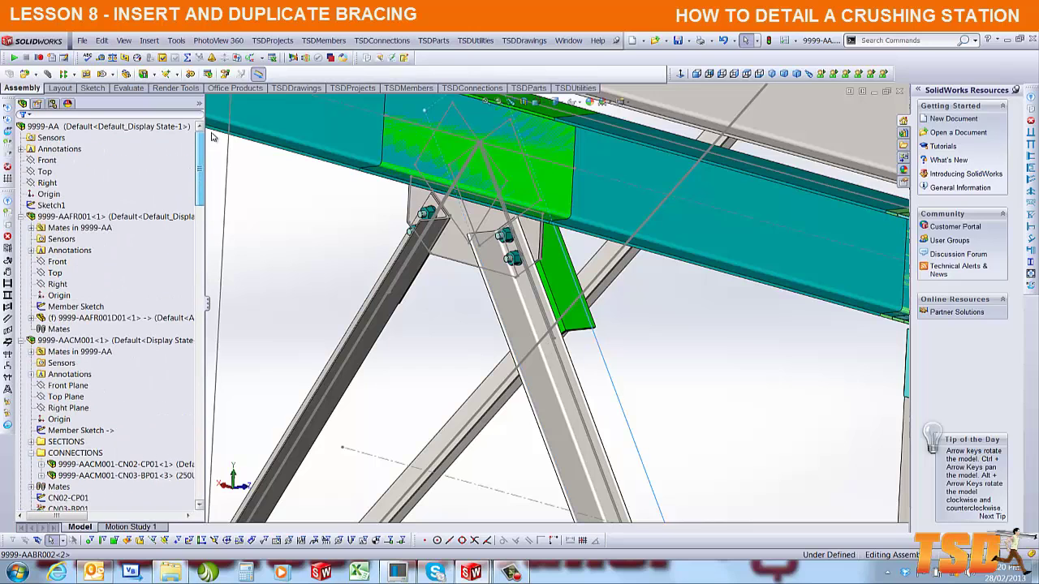
{"action": "left_click", "coordinate": [48, 74]}
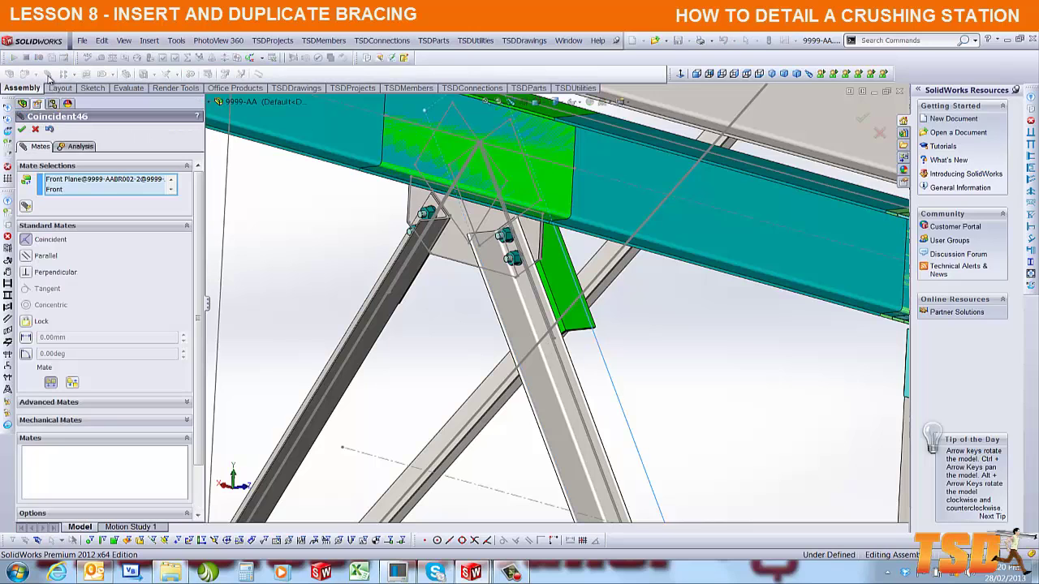
{"action": "left_click", "coordinate": [25, 256]}
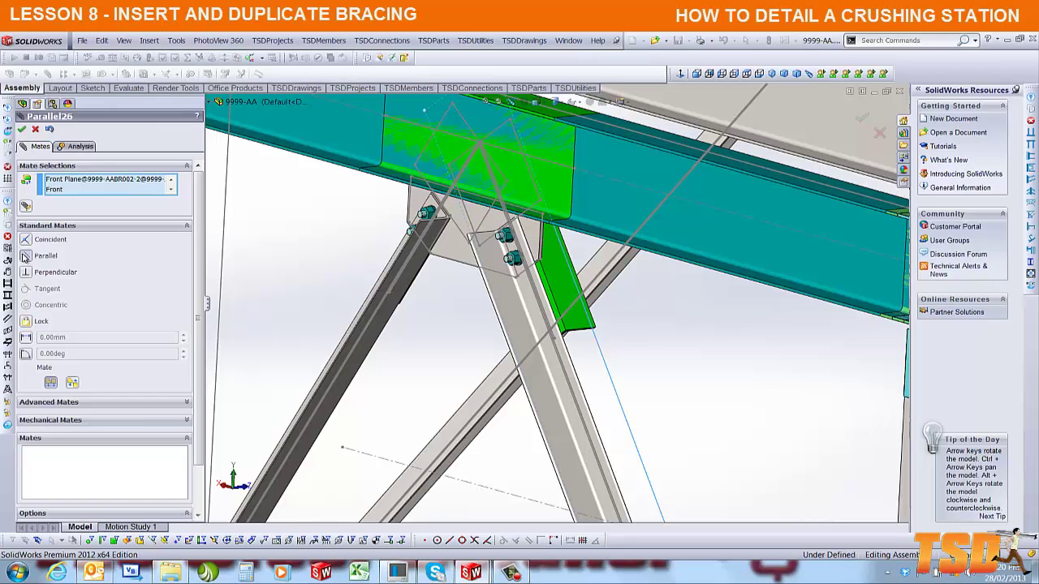
{"action": "left_click", "coordinate": [73, 383]}
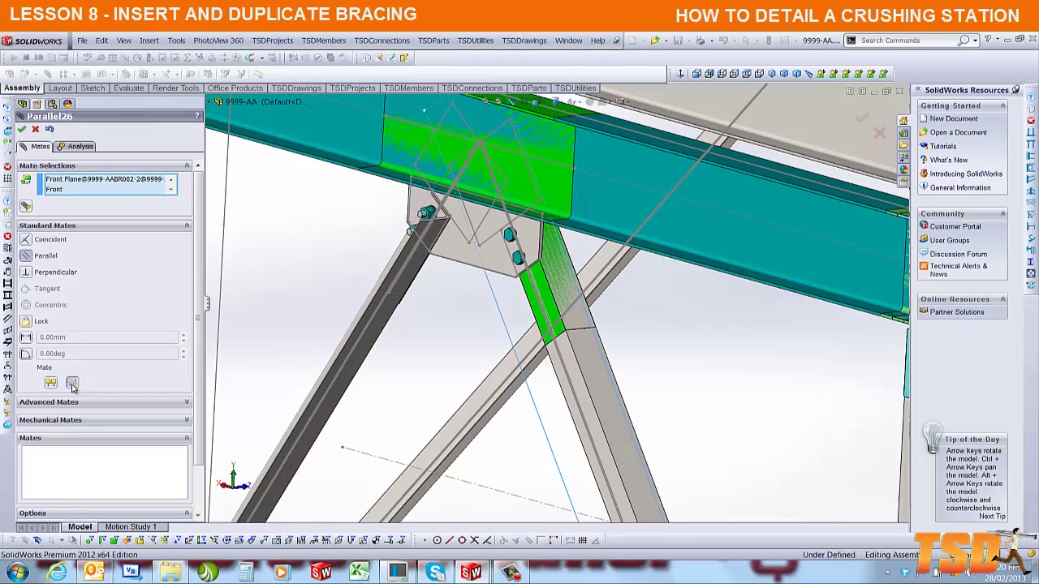
{"action": "left_click", "coordinate": [22, 129]}
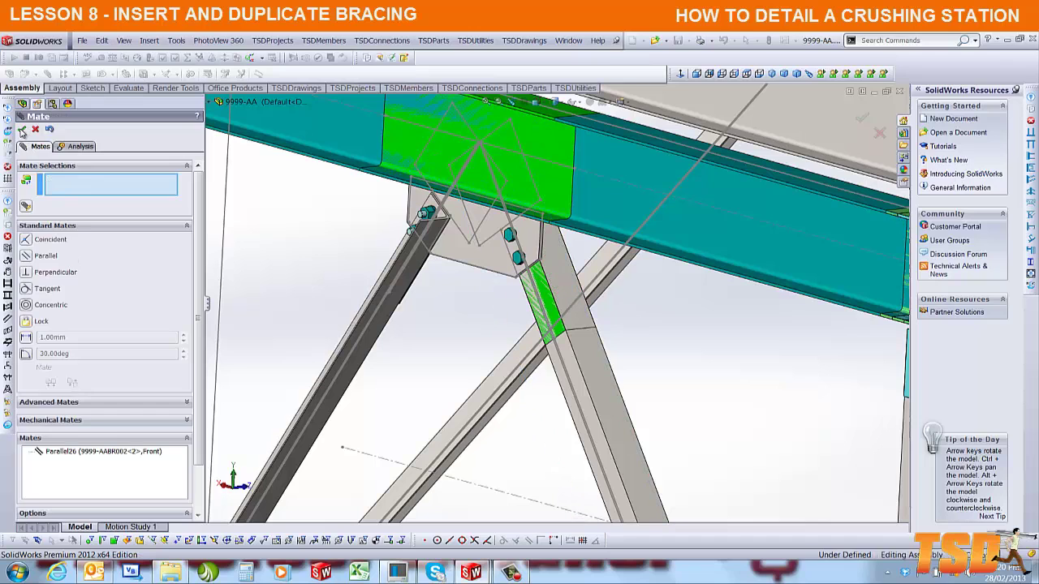
{"action": "left_click", "coordinate": [21, 130]}
Step: Mate the Front Plane of duplicated brace 9999-AABR001<2> parallel to the assembly's Front plane, with anti-aligned orientation
{"action": "left_click", "coordinate": [370, 291]}
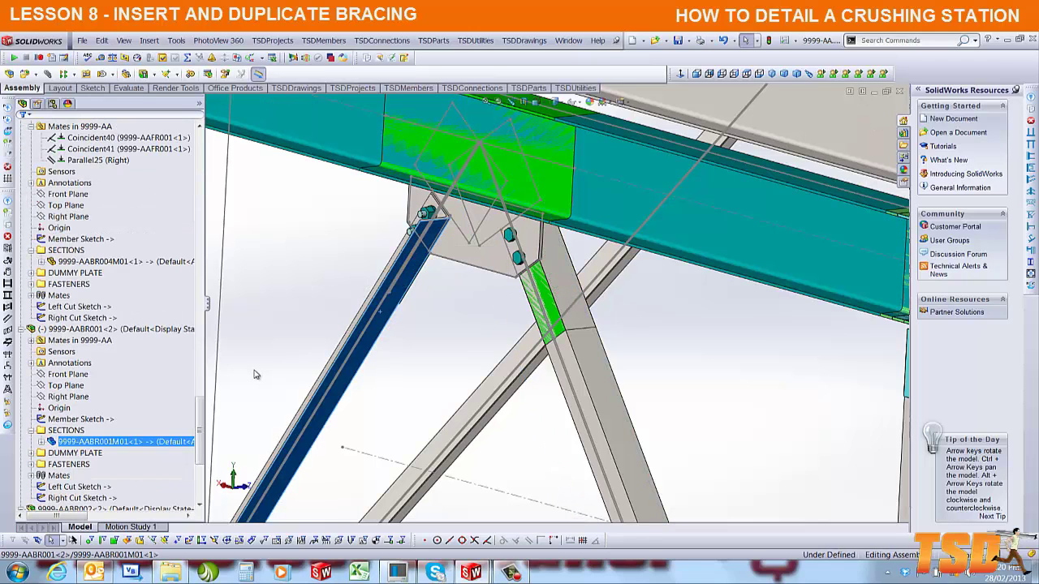
{"action": "left_click", "coordinate": [71, 375]}
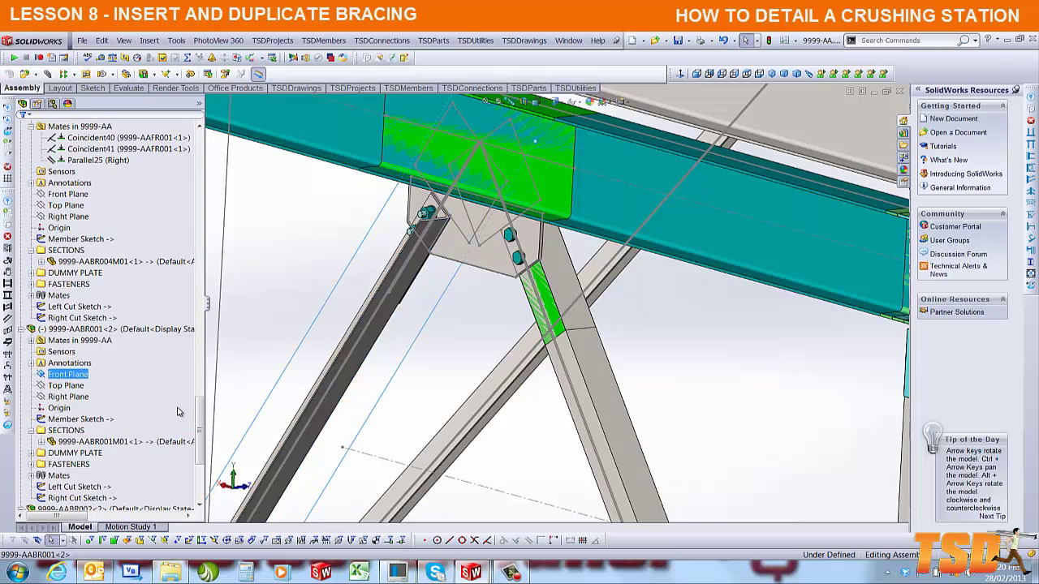
{"action": "left_click_drag", "start_coordinate": [202, 419], "coordinate": [199, 126]}
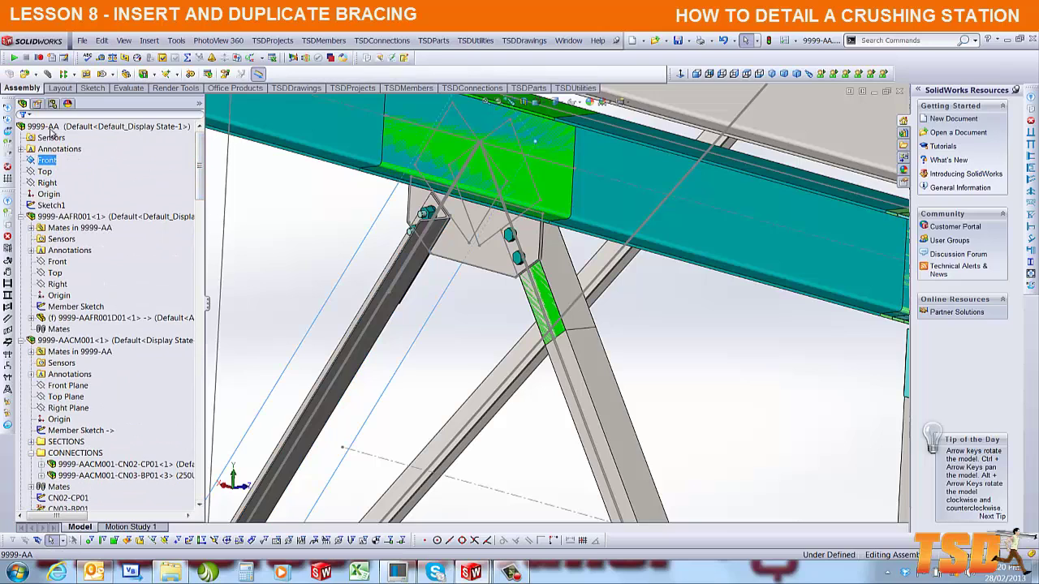
{"action": "left_click", "coordinate": [46, 74]}
{"action": "left_click", "coordinate": [27, 257]}
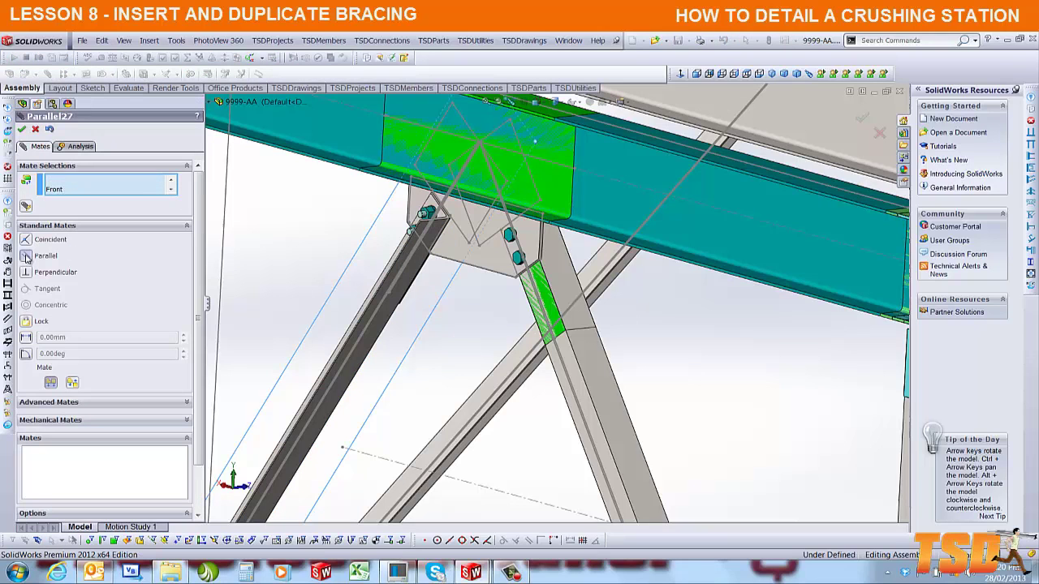
{"action": "left_click", "coordinate": [72, 383]}
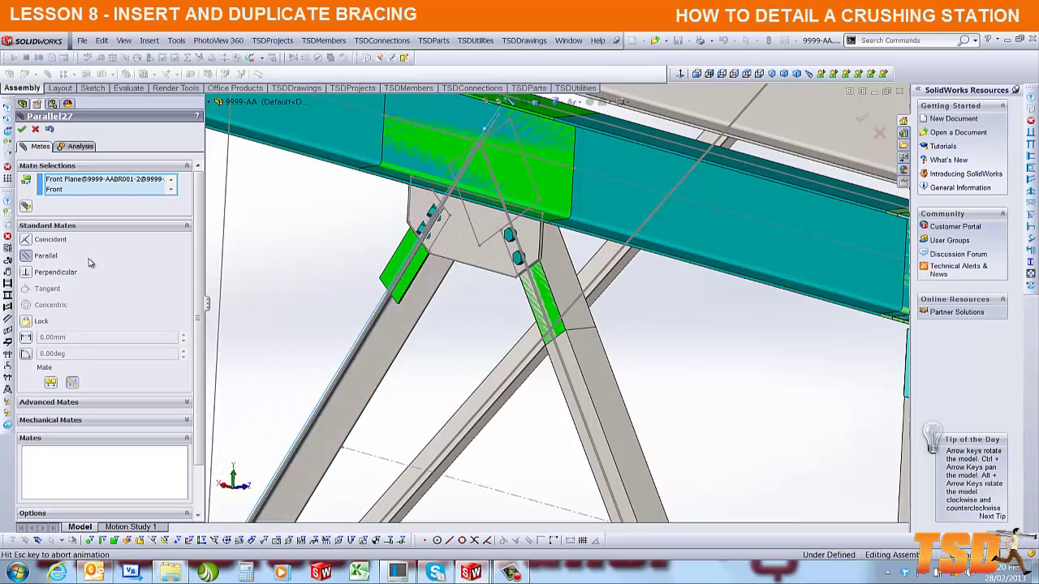
{"action": "left_click", "coordinate": [23, 129]}
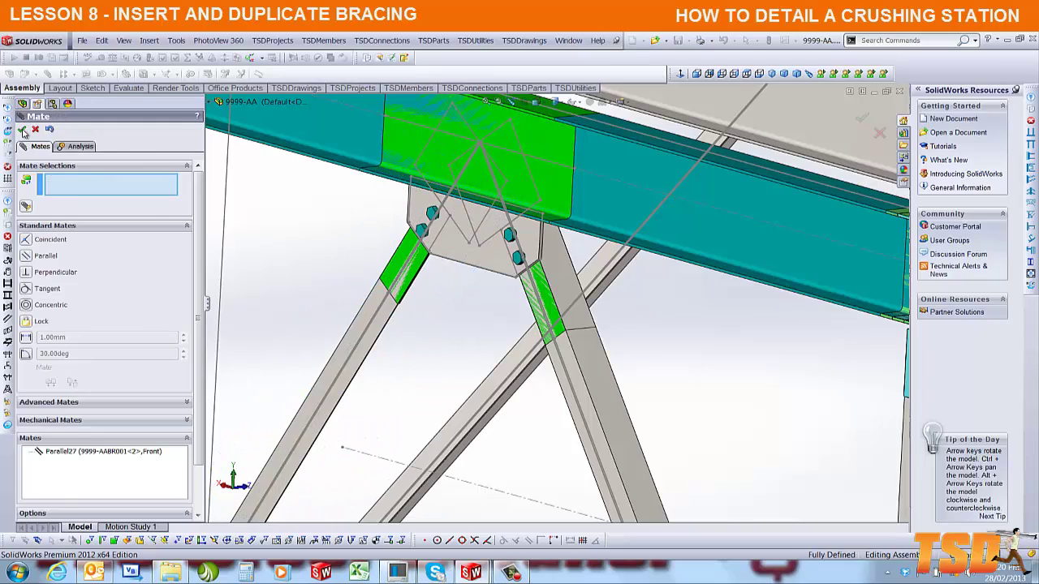
{"action": "left_click", "coordinate": [22, 129]}
Step: Suppress the Cut-Extrude3 notch in section 9999-AABR004M01 of the duplicated brace 9999-AABR004<2> at the column base
{"action": "scroll", "coordinate": [315, 282], "scroll_direction": "up", "scroll_amount": 10}
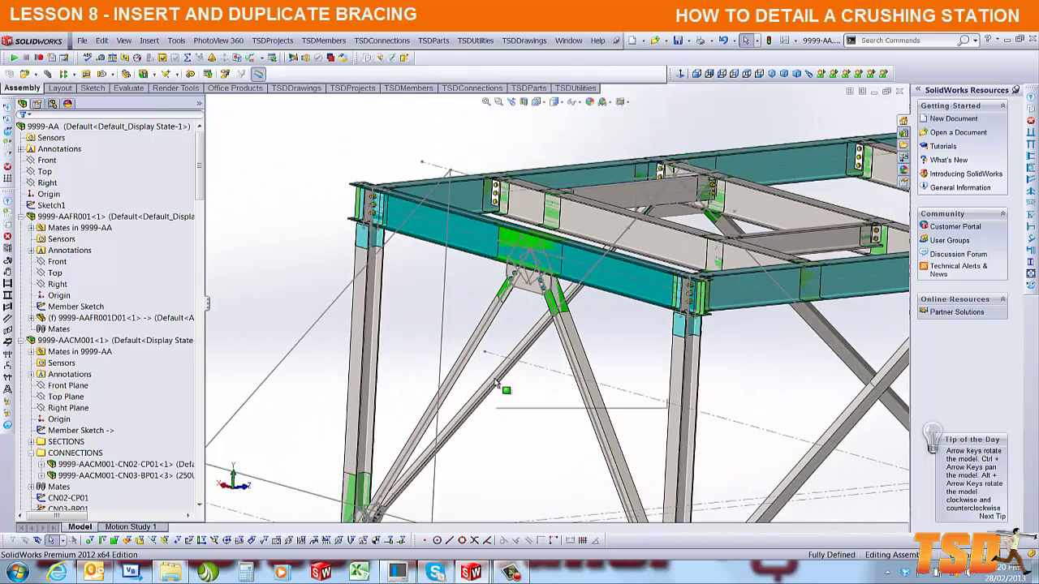
{"action": "scroll", "coordinate": [514, 403], "scroll_direction": "down", "scroll_amount": 10}
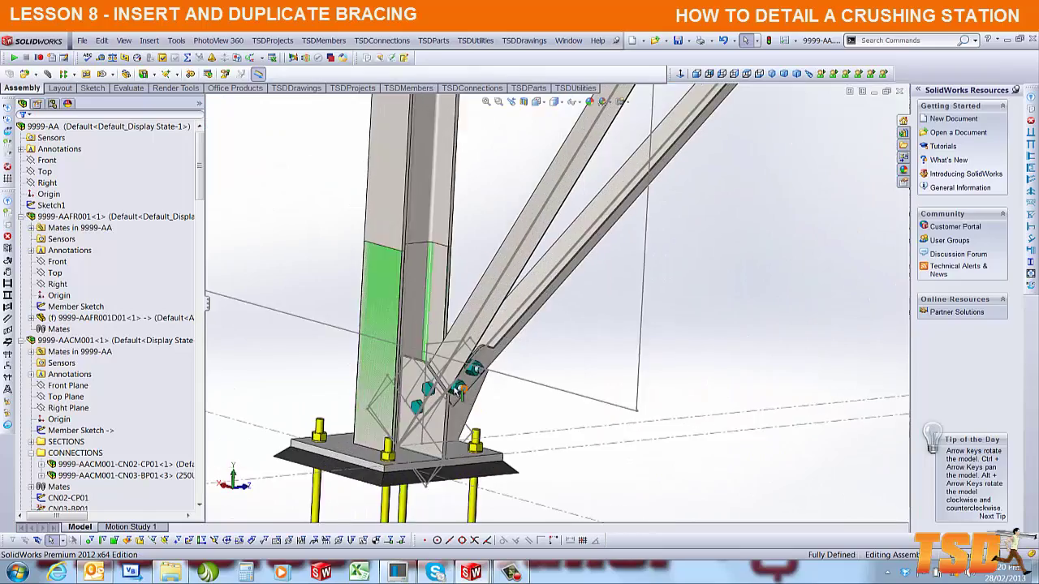
{"action": "middle_click_drag", "start_coordinate": [459, 300], "coordinate": [357, 257]}
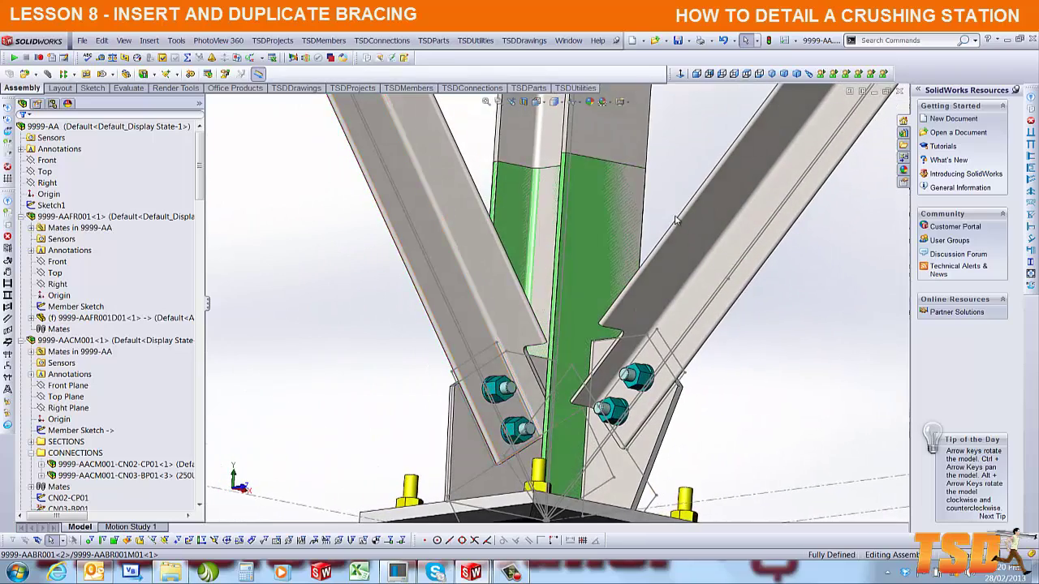
{"action": "scroll", "coordinate": [680, 247], "scroll_direction": "up", "scroll_amount": 5}
{"action": "scroll", "coordinate": [684, 240], "scroll_direction": "up", "scroll_amount": 3}
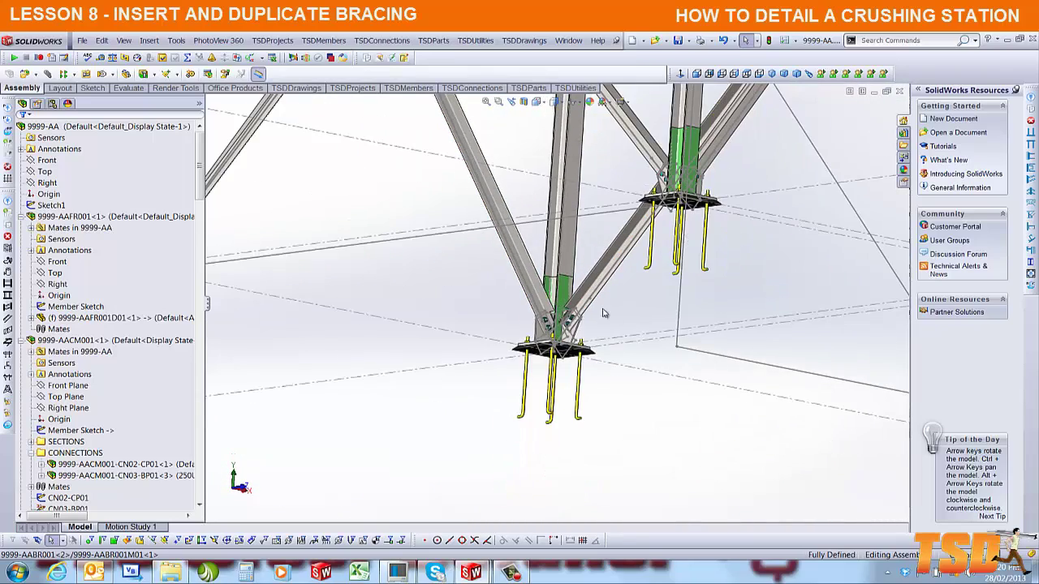
{"action": "scroll", "coordinate": [603, 313], "scroll_direction": "down", "scroll_amount": 6}
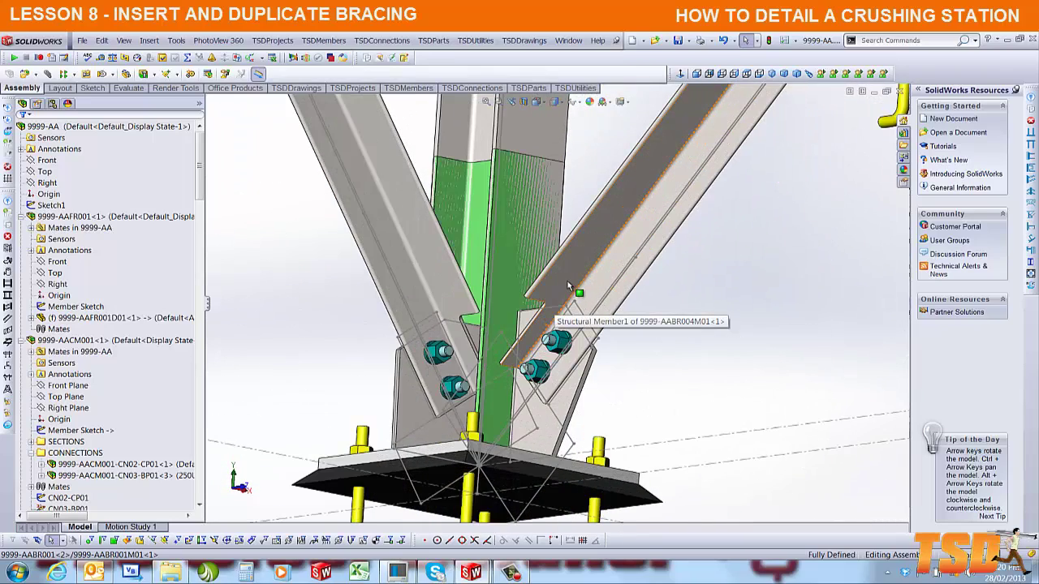
{"action": "left_click", "coordinate": [567, 281]}
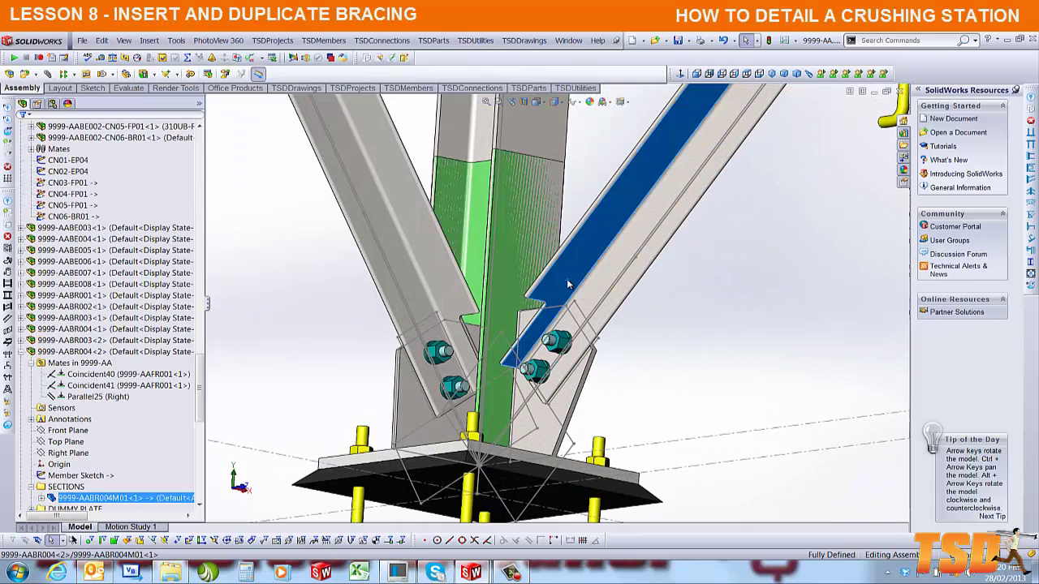
{"action": "left_click", "coordinate": [42, 498]}
{"action": "right_click", "coordinate": [92, 498]}
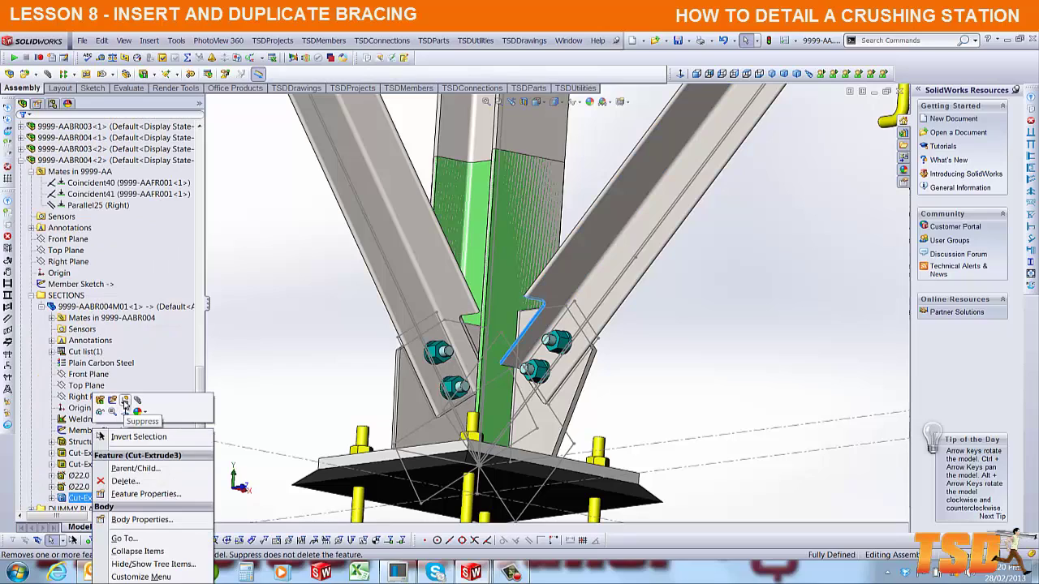
{"action": "left_click", "coordinate": [125, 402]}
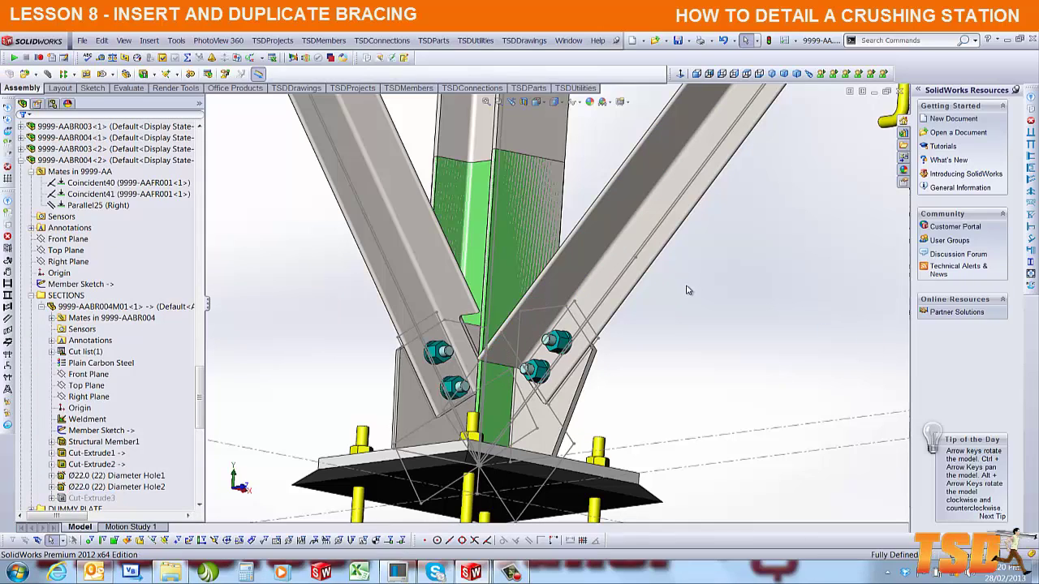
Step: Suppress the Cut-Extrude3 notch in section 9999-AABR003M01 of the duplicated brace 9999-AABR003<2> at its column base
{"action": "mouse_move", "coordinate": [561, 284]}
{"action": "middle_mouse_down"}
{"action": "mouse_move", "coordinate": [628, 267]}
{"action": "mouse_move", "coordinate": [577, 279]}
{"action": "middle_mouse_up"}
{"action": "scroll", "coordinate": [585, 275], "scroll_direction": "up", "scroll_amount": 3}
{"action": "scroll", "coordinate": [586, 277], "scroll_direction": "up", "scroll_amount": 5}
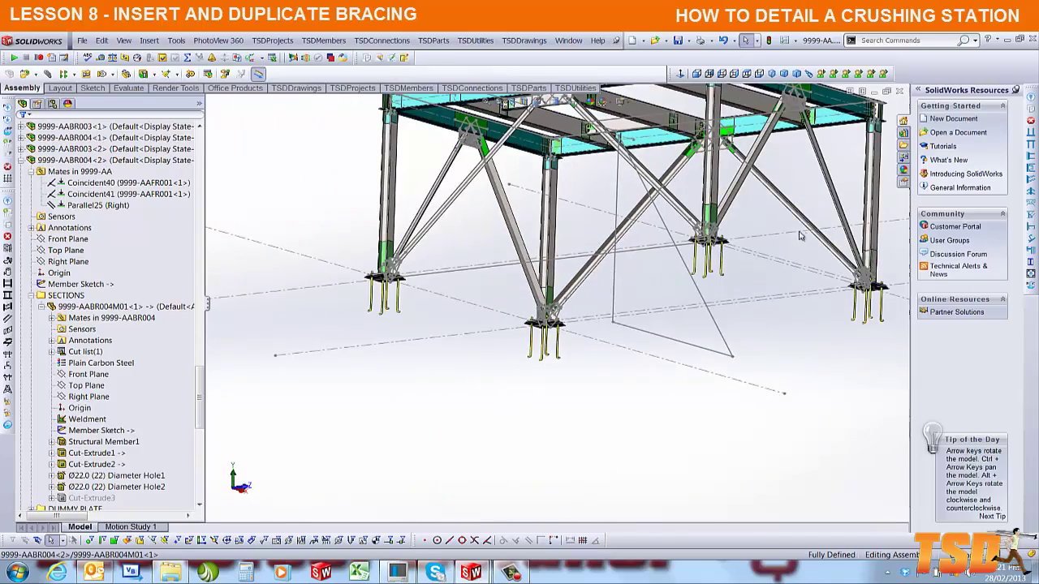
{"action": "scroll", "coordinate": [844, 280], "scroll_direction": "down", "scroll_amount": 6}
{"action": "scroll", "coordinate": [786, 294], "scroll_direction": "down", "scroll_amount": 6}
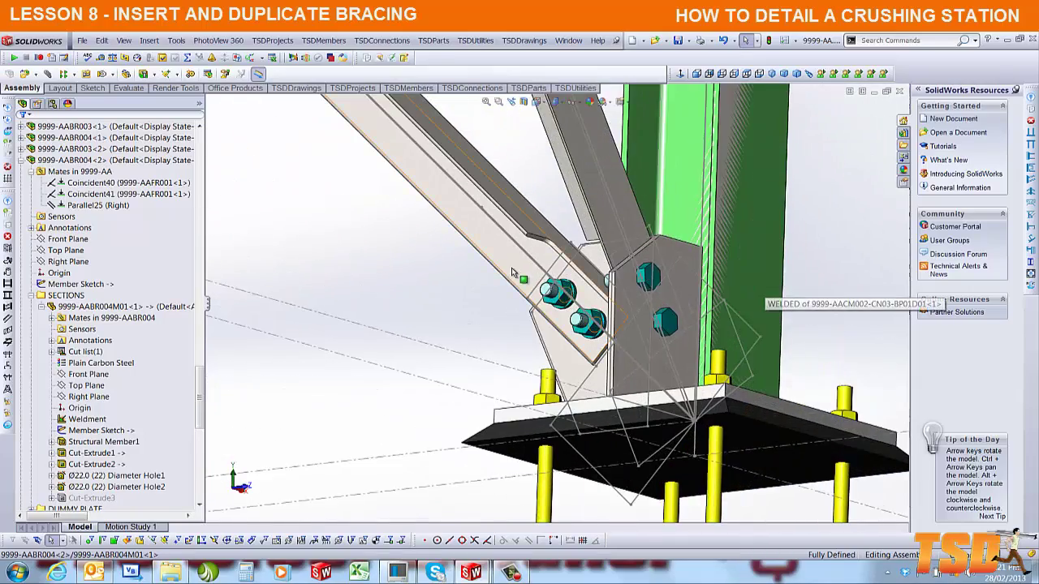
{"action": "left_click", "coordinate": [565, 220]}
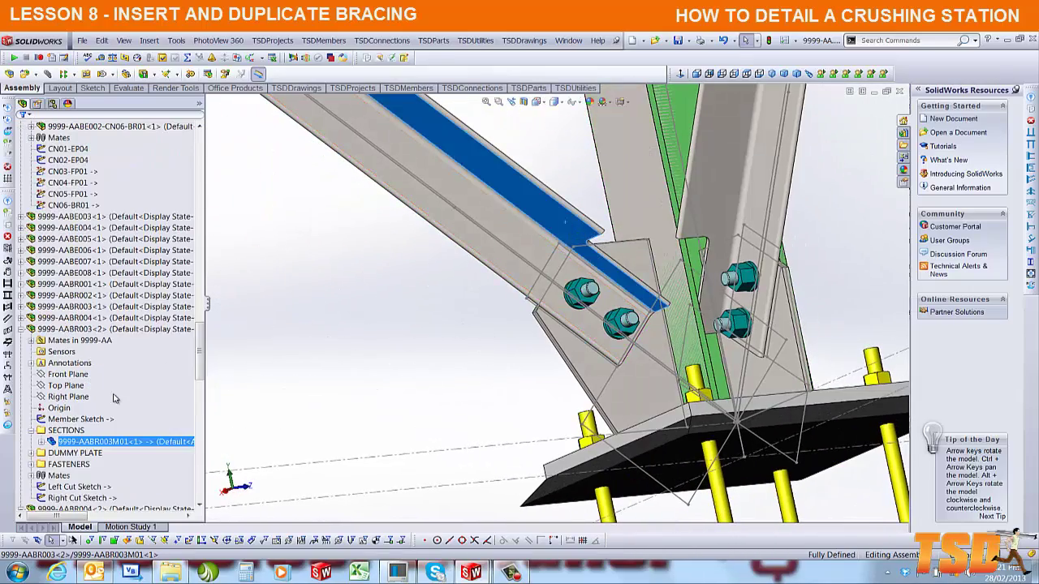
{"action": "left_click", "coordinate": [44, 441]}
{"action": "left_click", "coordinate": [101, 497]}
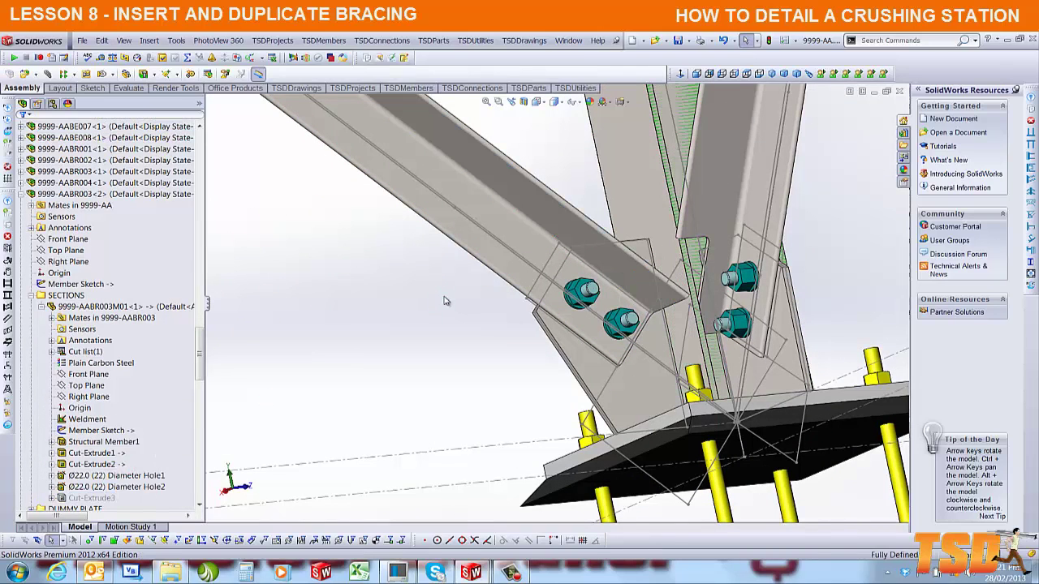
Step: Show the whole frame in isometric view and collapse the duplicated braces' expanded entries in the feature tree
{"action": "left_click", "coordinate": [771, 74]}
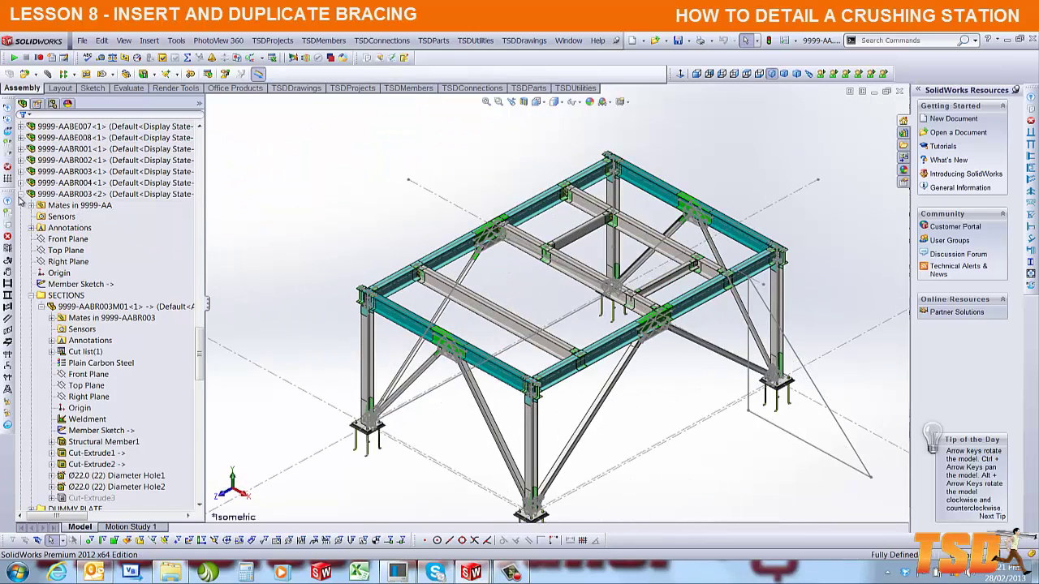
{"action": "left_click", "coordinate": [21, 194]}
{"action": "left_click", "coordinate": [21, 205]}
{"action": "left_click", "coordinate": [21, 216]}
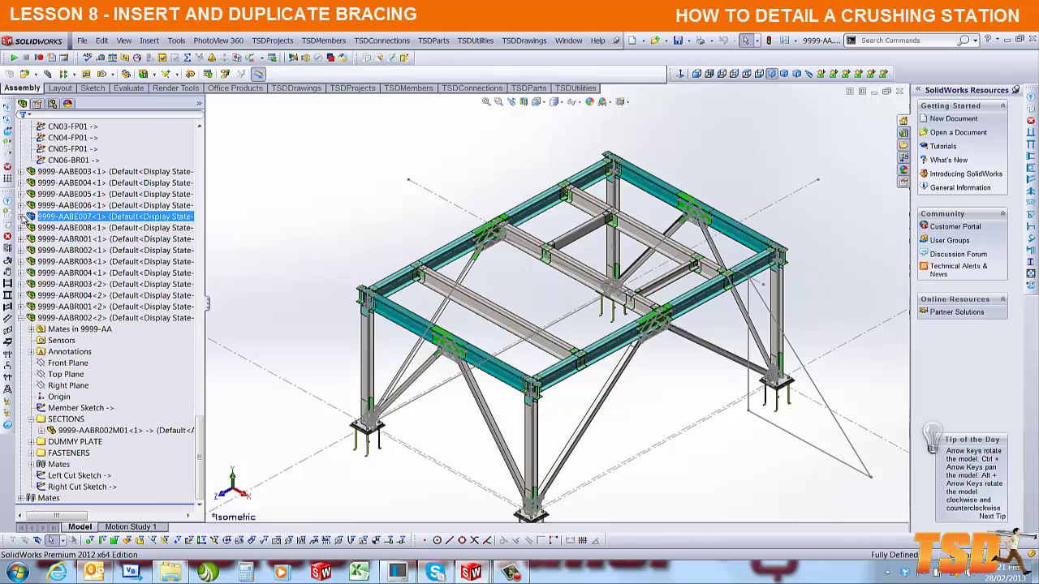
{"action": "left_click", "coordinate": [22, 317]}
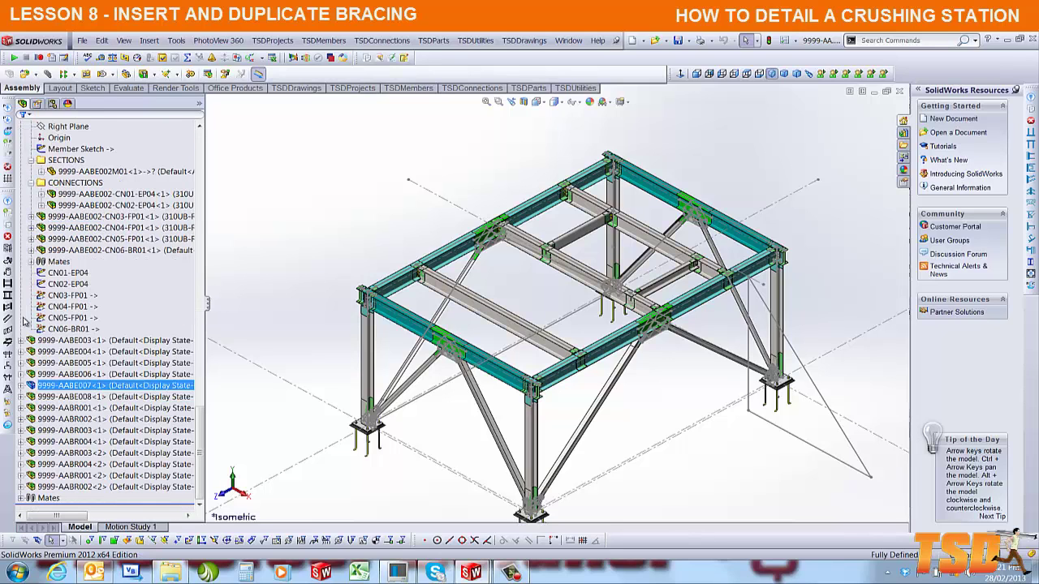
Step: Open the drawing of brace 9999-AABR001 to review its beam detail, and close it
{"action": "right_click", "coordinate": [114, 408]}
{"action": "key", "text": "Escape"}
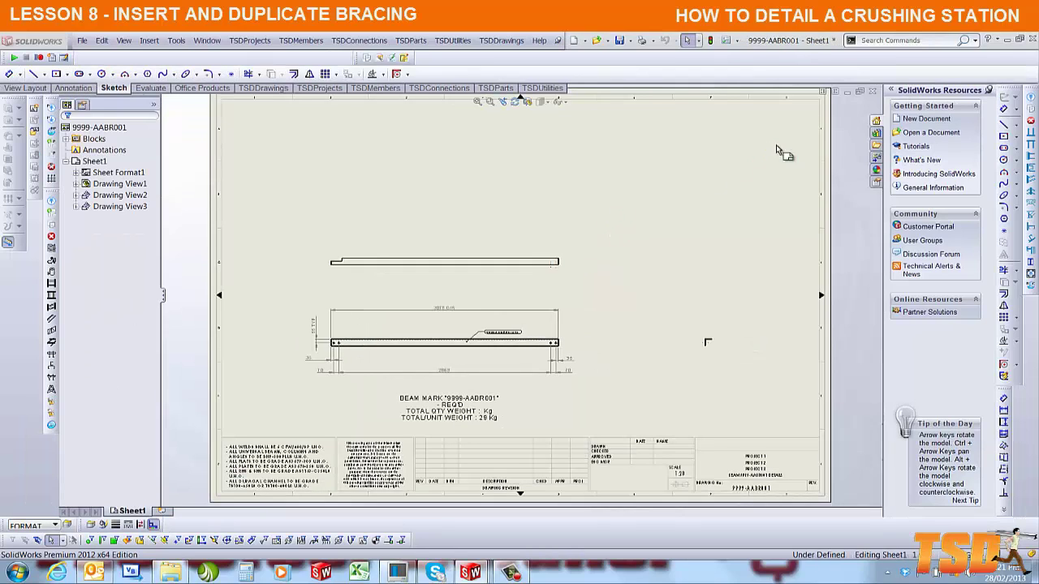
{"action": "left_click", "coordinate": [872, 94]}
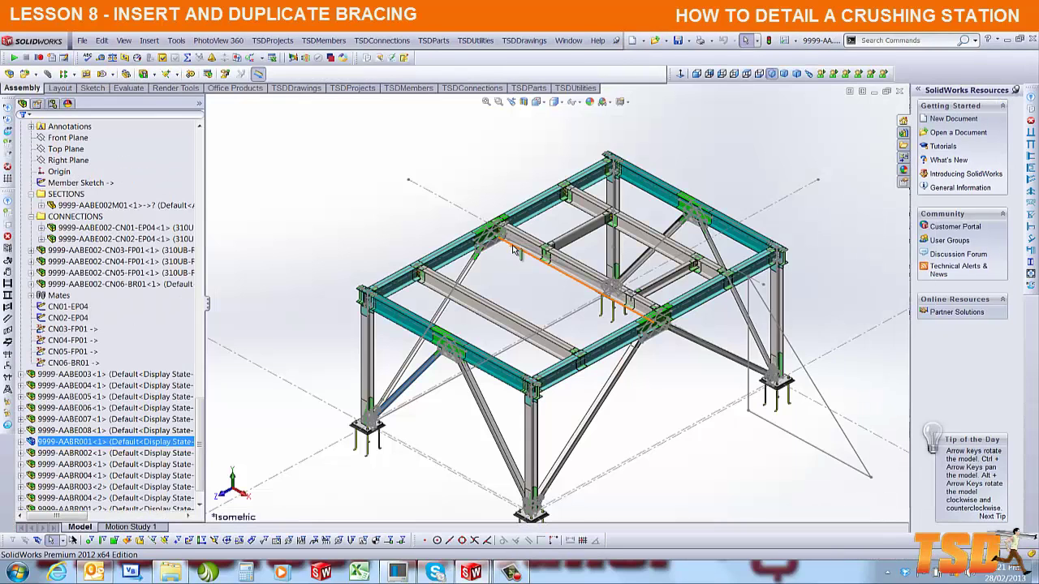
Step: Open the section drawing 9999-AABR001M01 from the brace in the model to review it, and close it
{"action": "scroll", "coordinate": [444, 349], "scroll_direction": "up", "scroll_amount": 5}
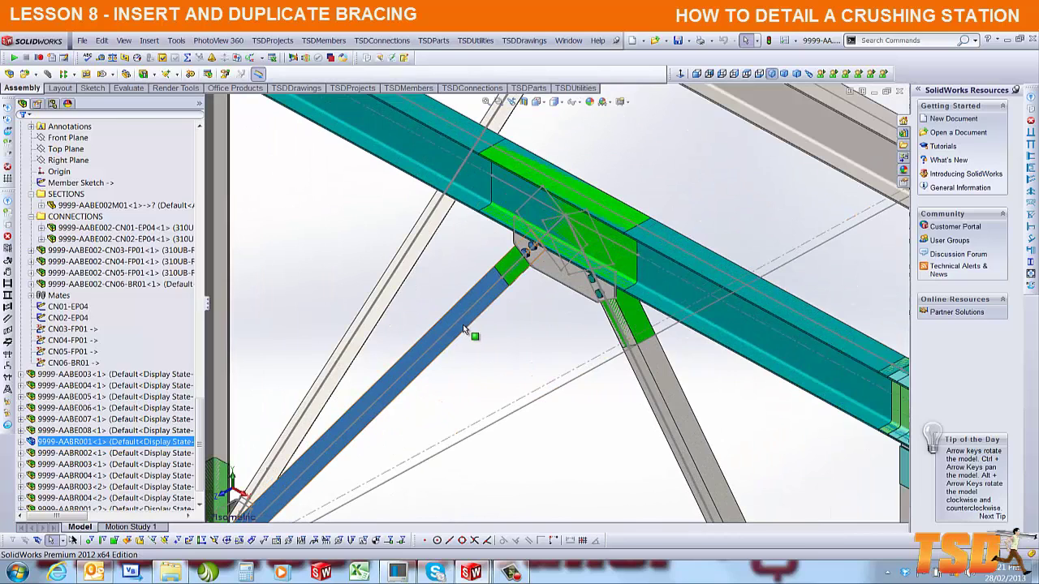
{"action": "right_click", "coordinate": [470, 333]}
{"action": "left_click", "coordinate": [497, 423]}
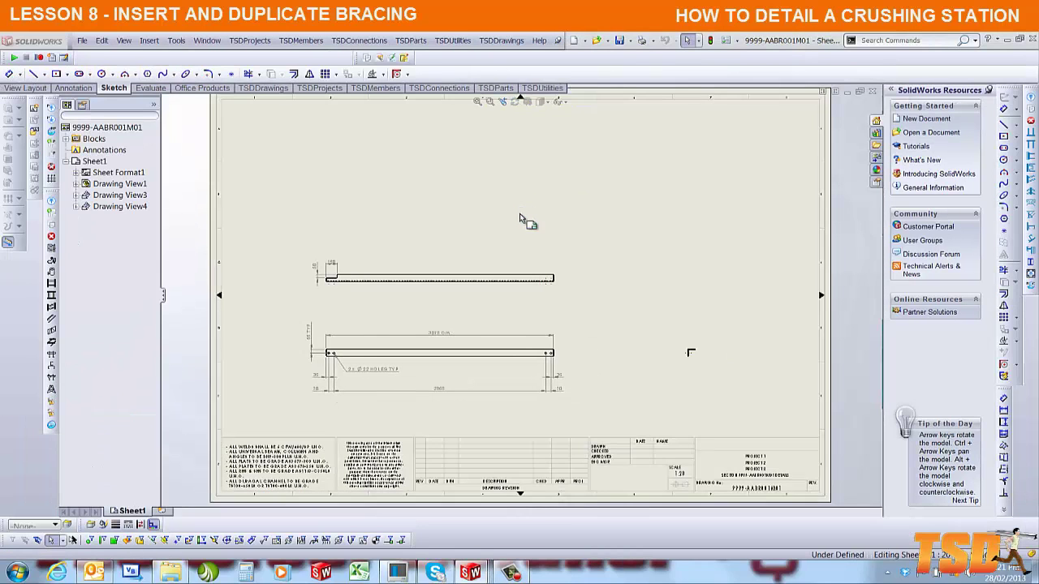
{"action": "left_click", "coordinate": [872, 92]}
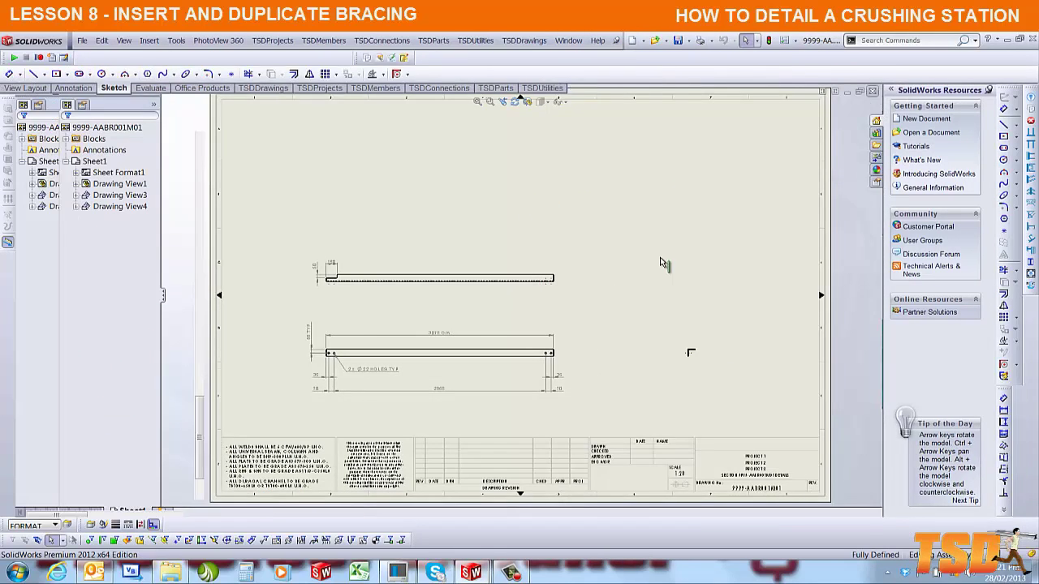
Step: Open the section drawing 9999-AABR002M01 from the brace in the model to review it, and close it
{"action": "left_click", "coordinate": [668, 389]}
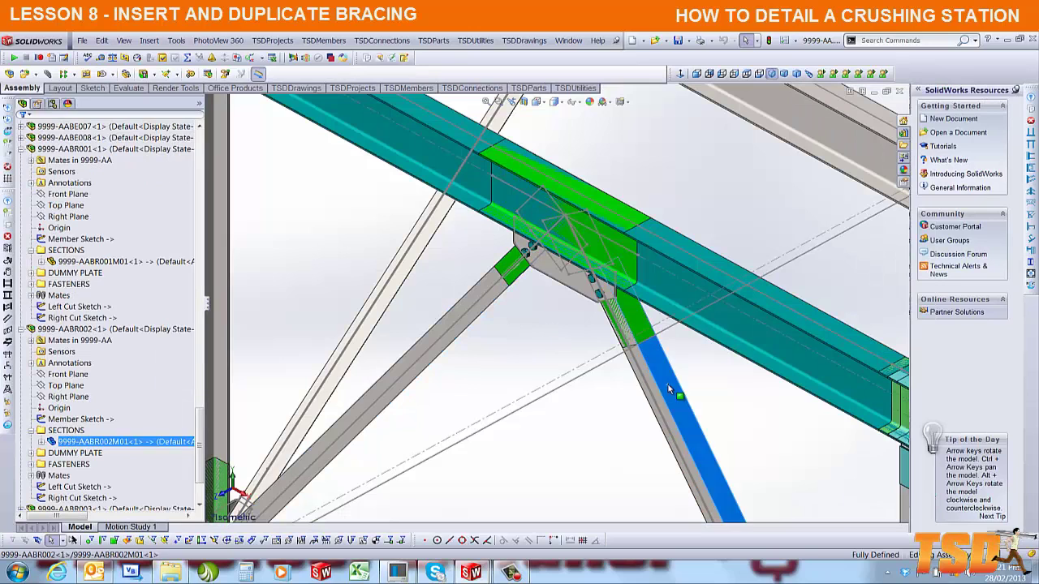
{"action": "right_click", "coordinate": [668, 389]}
{"action": "left_click", "coordinate": [698, 366]}
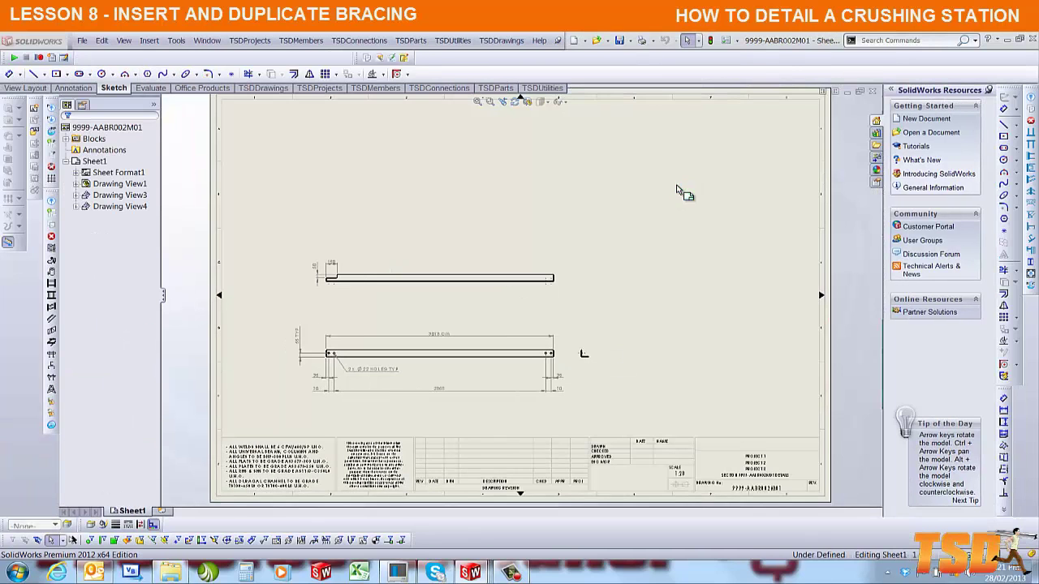
{"action": "left_click", "coordinate": [873, 92]}
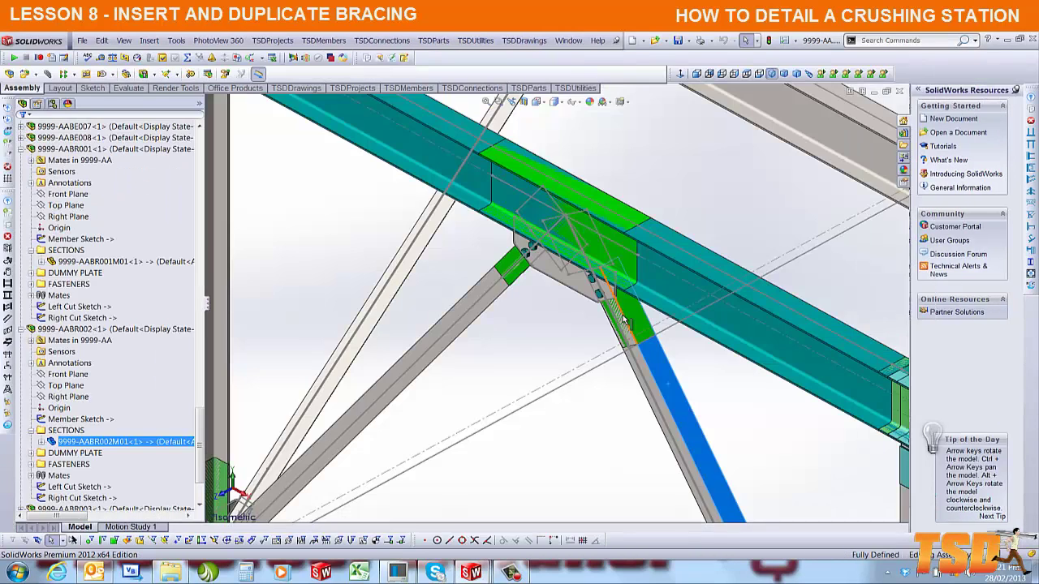
Step: Open the beam drawing of brace subassembly 9999-AABR002 to review its detail, and close it
{"action": "right_click", "coordinate": [143, 329]}
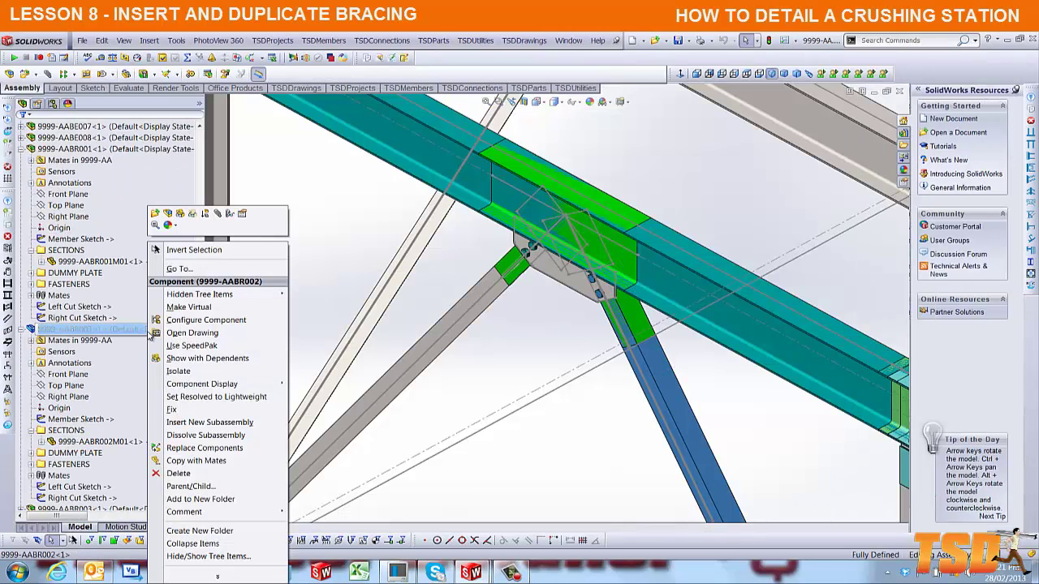
{"action": "left_click", "coordinate": [189, 334]}
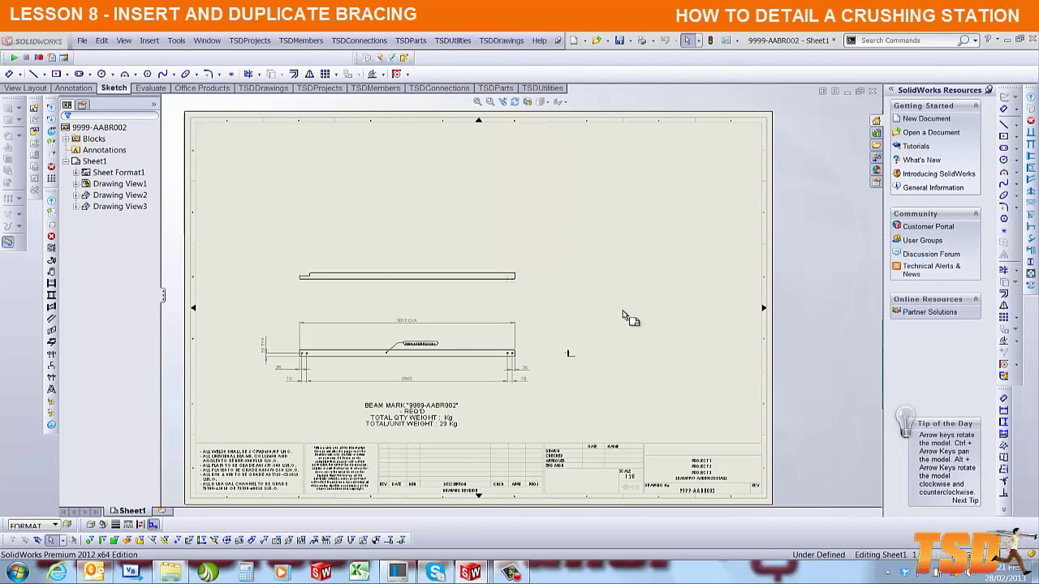
{"action": "left_click", "coordinate": [872, 91]}
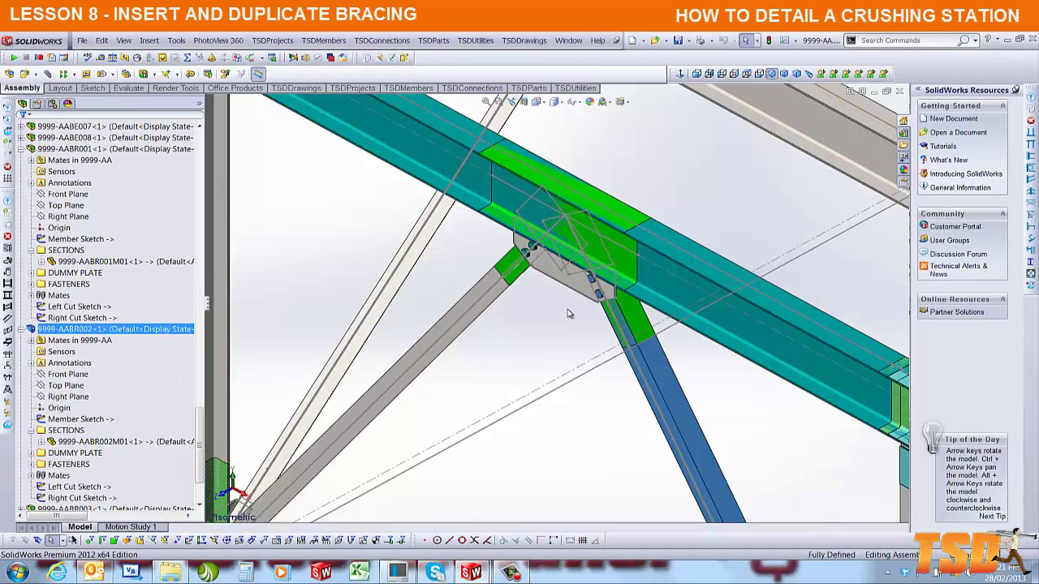
Step: Open the section drawing 9999-AABR003M01 from the duplicated brace in the model to review it, and close it
{"action": "scroll", "coordinate": [784, 343], "scroll_direction": "up", "scroll_amount": 2}
{"action": "scroll", "coordinate": [830, 311], "scroll_direction": "down", "scroll_amount": 5}
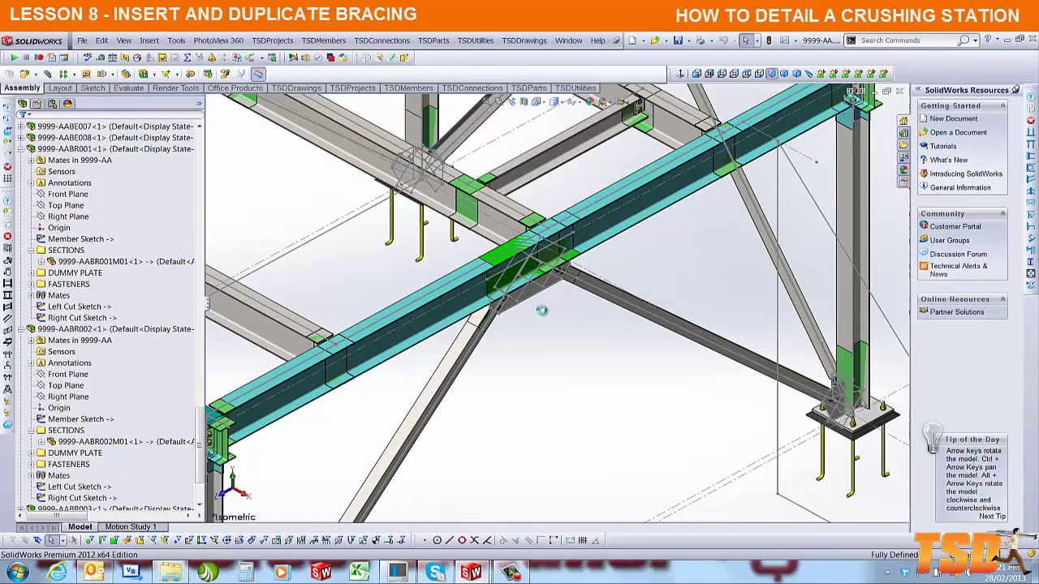
{"action": "scroll", "coordinate": [544, 313], "scroll_direction": "down", "scroll_amount": 4}
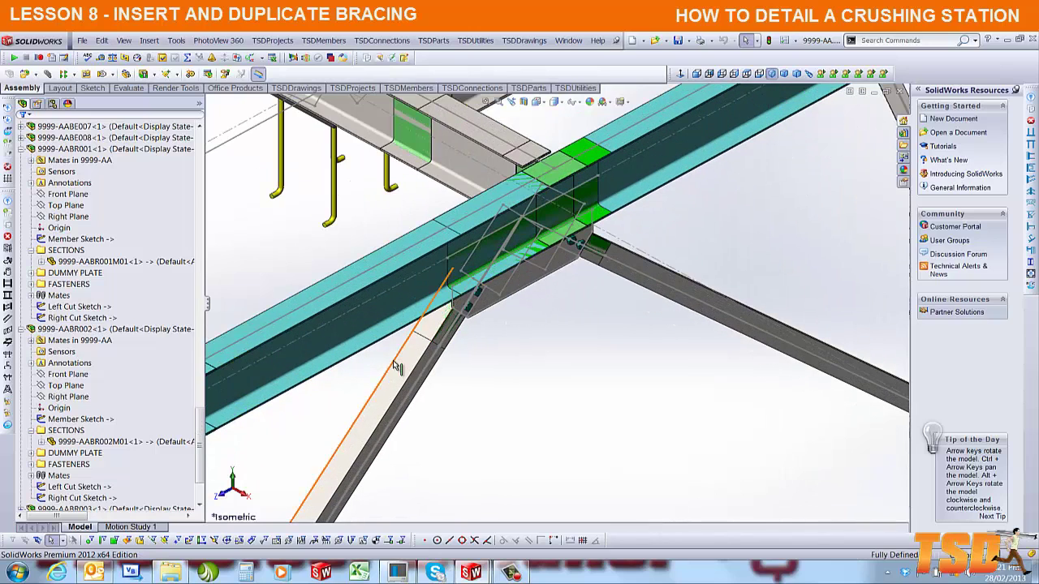
{"action": "left_click", "coordinate": [409, 361]}
{"action": "right_click", "coordinate": [411, 361]}
{"action": "left_click", "coordinate": [452, 434]}
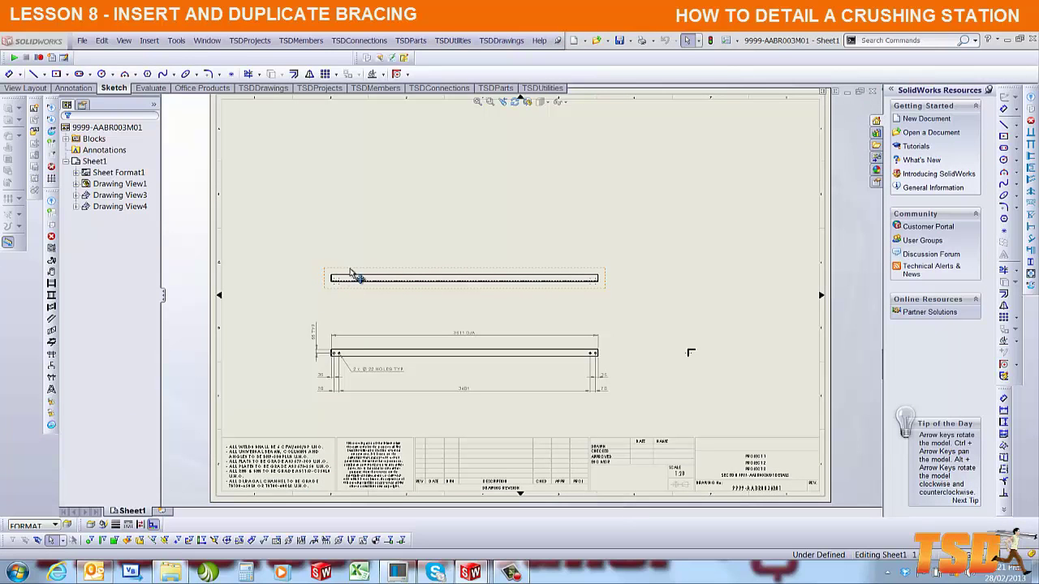
{"action": "left_click", "coordinate": [874, 91]}
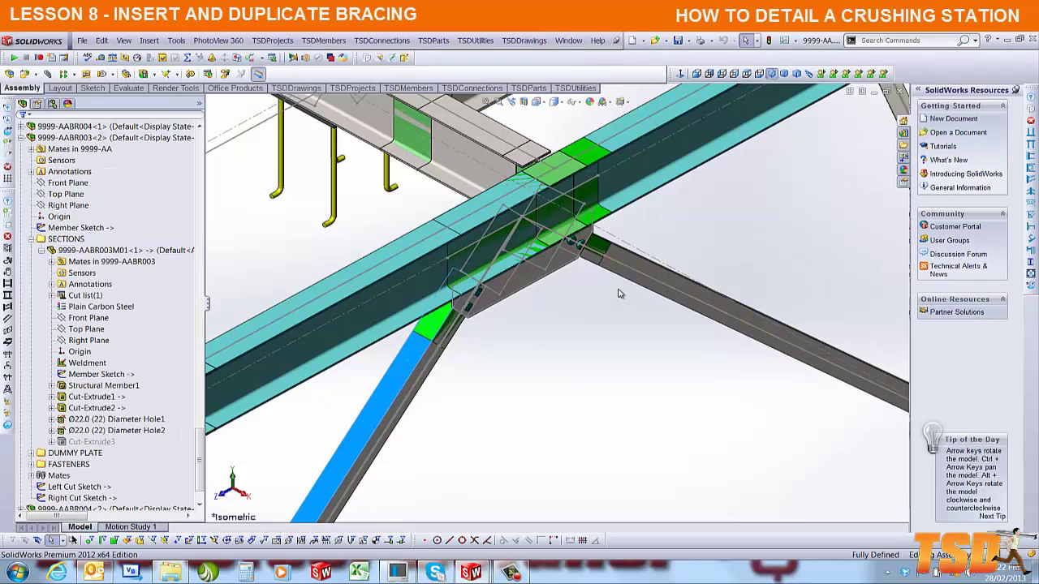
{"action": "left_click", "coordinate": [612, 263]}
{"action": "right_click", "coordinate": [612, 264]}
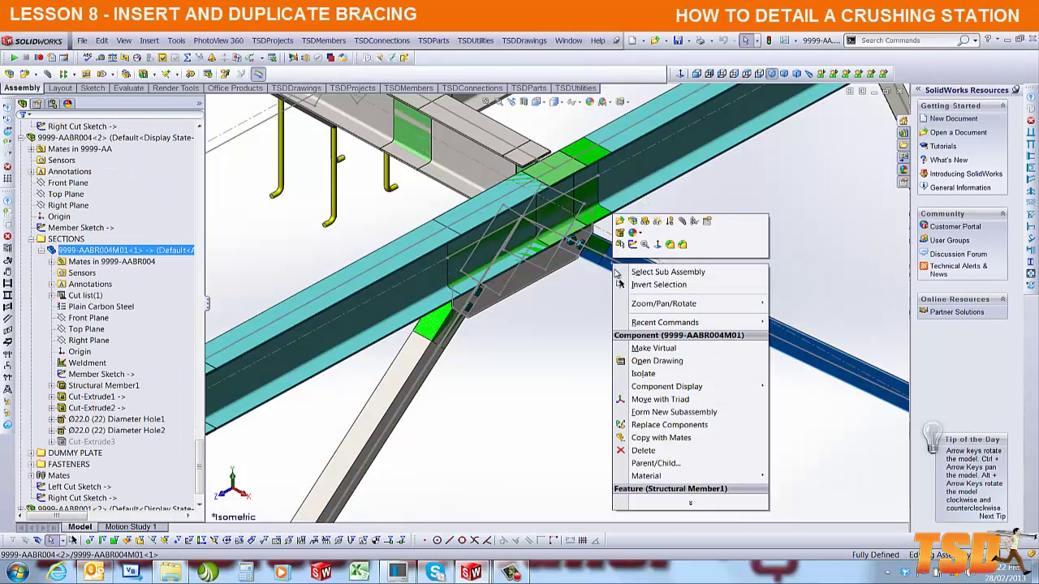
{"action": "left_click", "coordinate": [648, 364]}
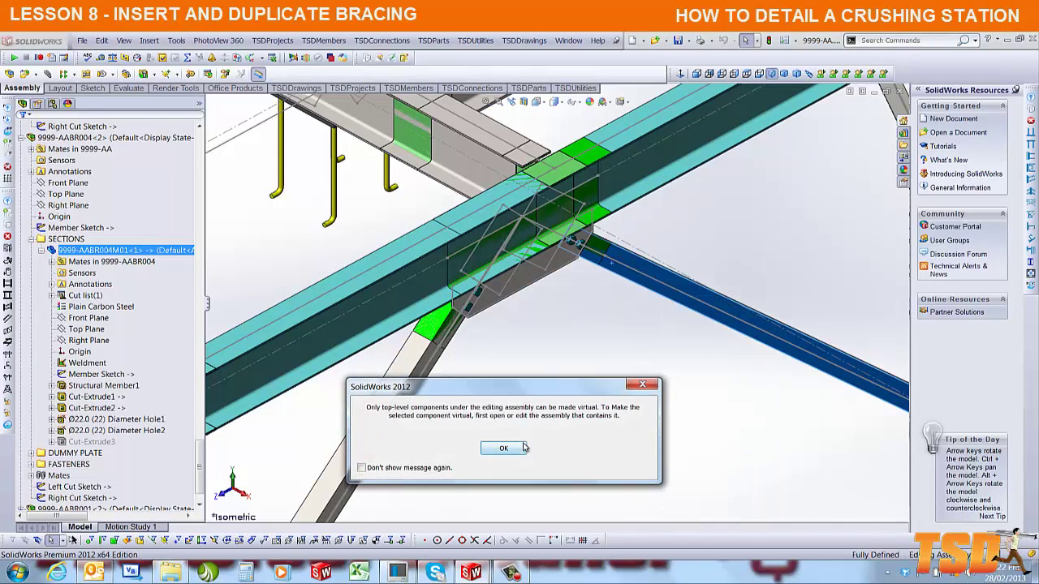
{"action": "left_click", "coordinate": [642, 384]}
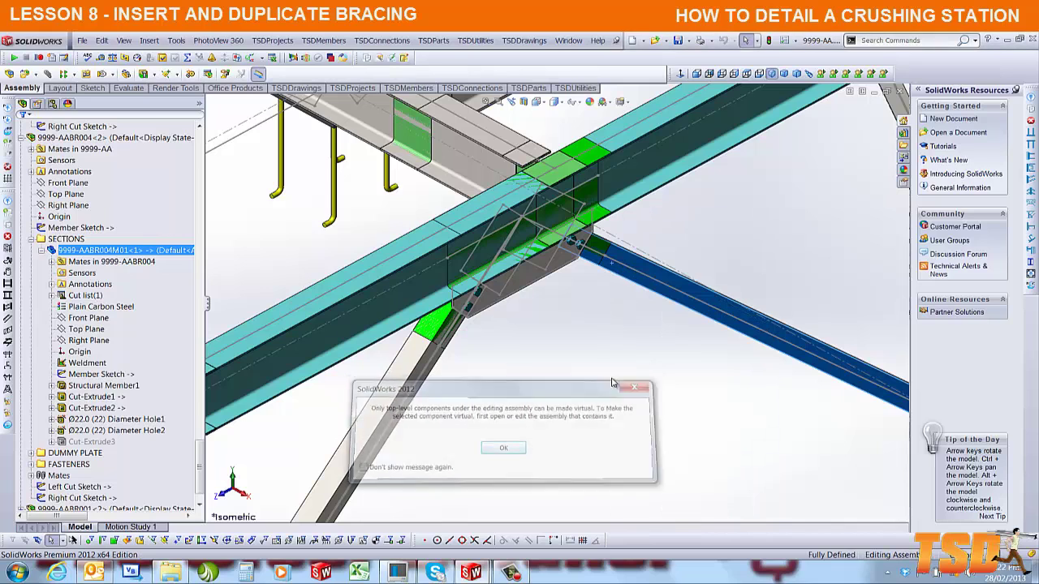
Step: Open the section drawing 9999-AABR004M01, move the overlapping end view clear of the brace's main view, and close the drawing
{"action": "right_click", "coordinate": [648, 280]}
{"action": "left_click", "coordinate": [691, 380]}
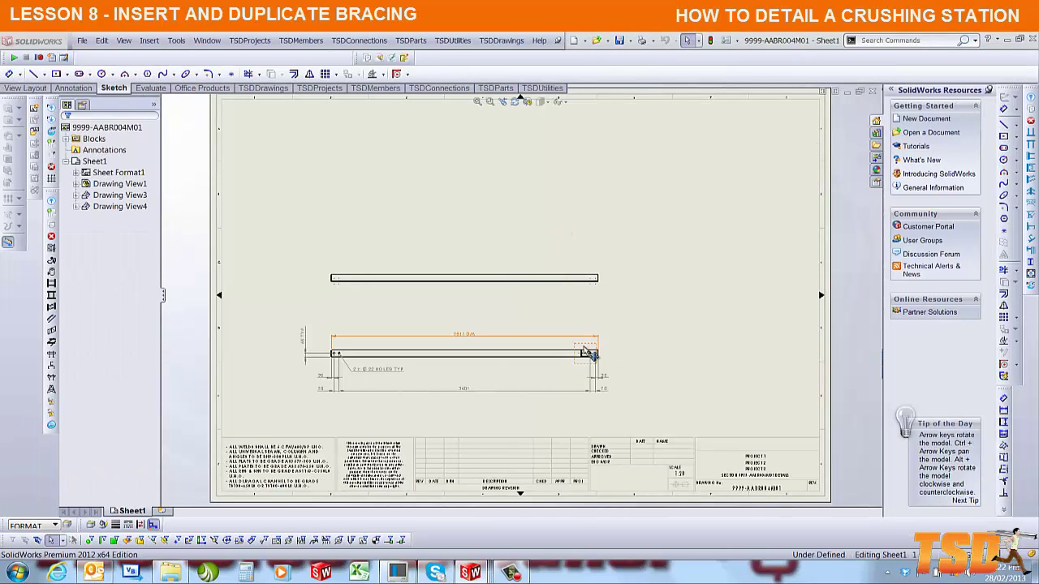
{"action": "left_click", "coordinate": [582, 375]}
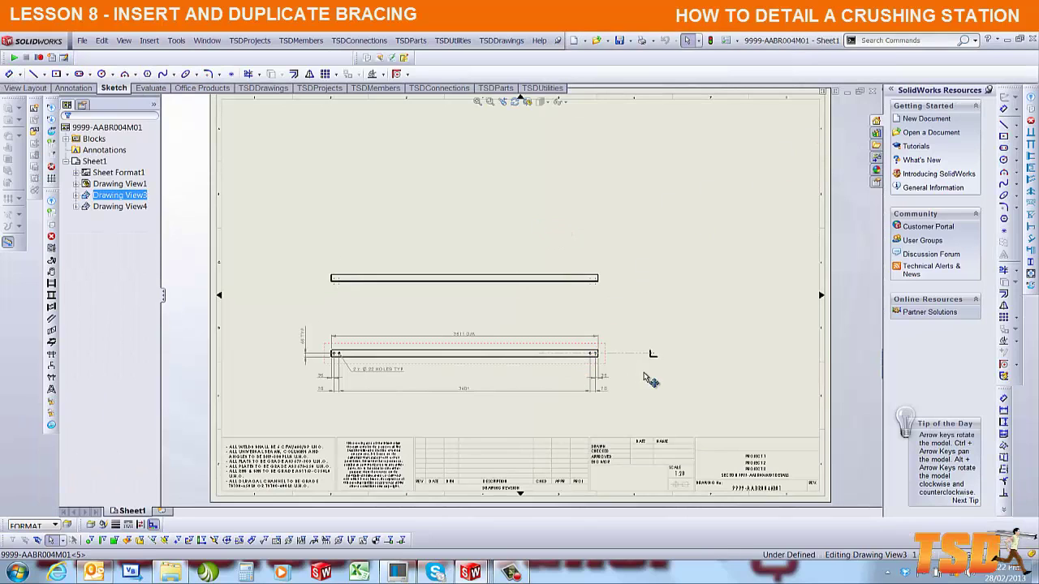
{"action": "left_click", "coordinate": [872, 91]}
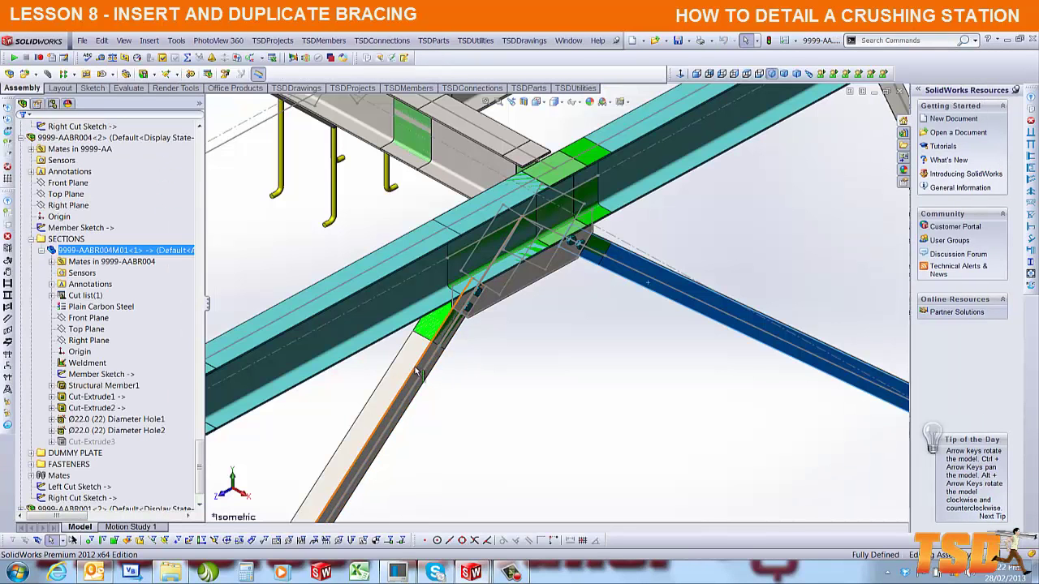
Step: Reopen the section drawing 9999-AABR003M01 to check its view layout, and close it
{"action": "right_click", "coordinate": [409, 362]}
{"action": "left_click", "coordinate": [441, 435]}
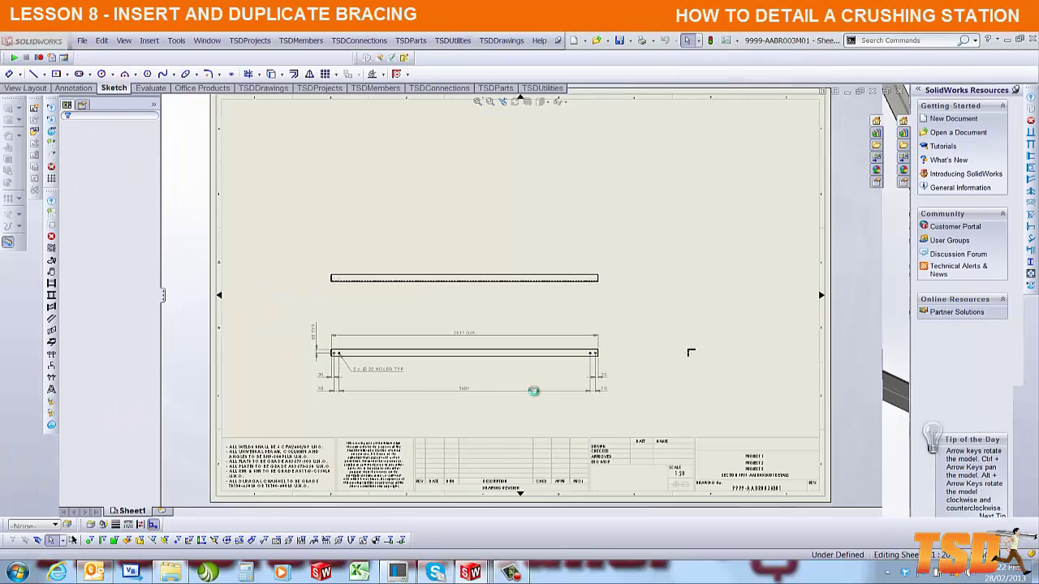
{"action": "left_click", "coordinate": [872, 91]}
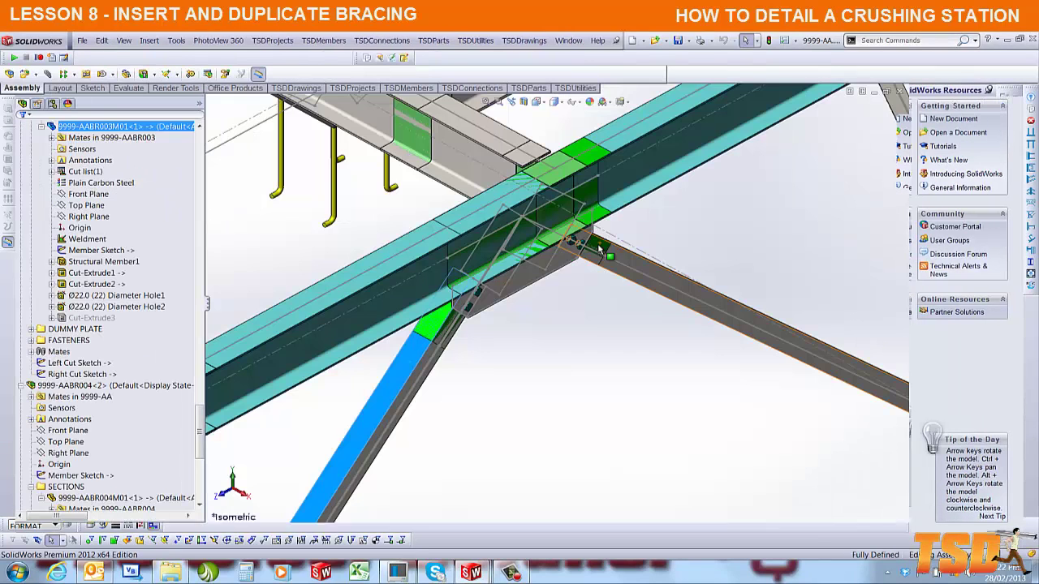
Step: Open the beam drawing of brace subassembly 9999-AABR004, move its end view clear of the main view, and close the drawing
{"action": "right_click", "coordinate": [93, 385]}
{"action": "left_click", "coordinate": [134, 333]}
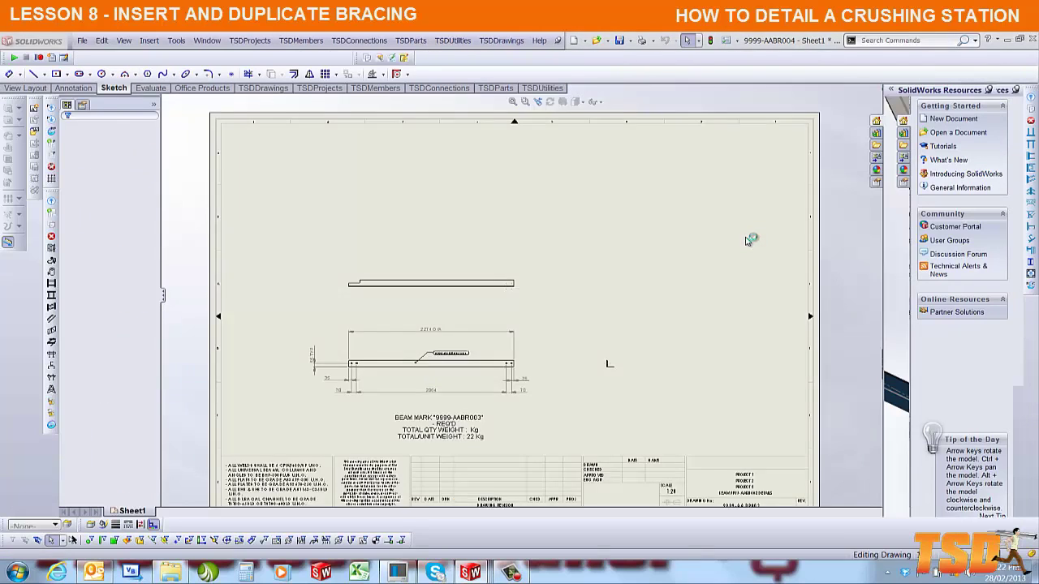
{"action": "left_click_drag", "start_coordinate": [582, 351], "coordinate": [618, 350]}
{"action": "left_click", "coordinate": [872, 91]}
{"action": "left_click", "coordinate": [872, 91]}
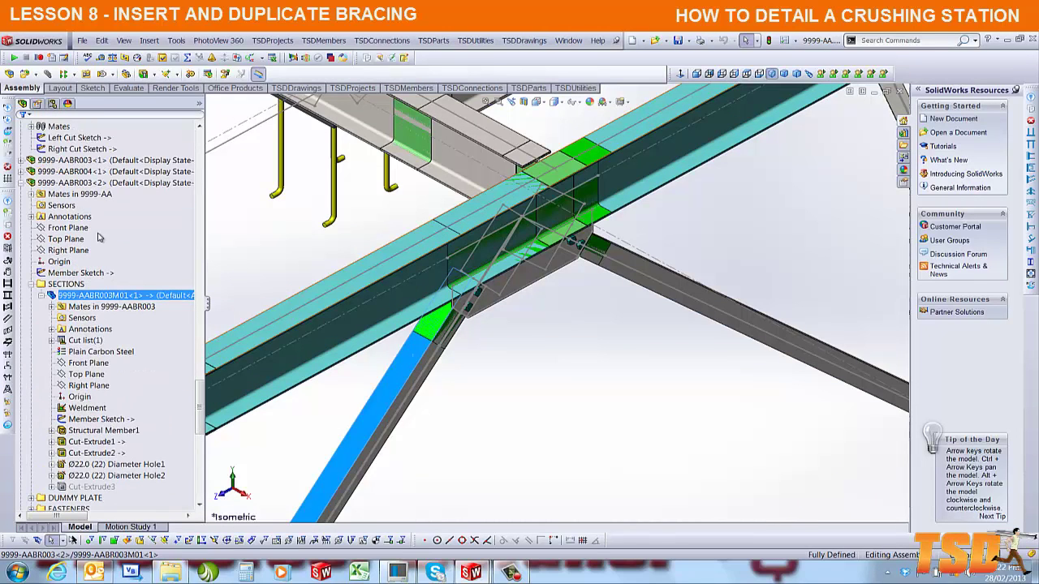
Step: Open the beam drawing of brace subassembly 9999-AABR003 to review it, close it, and clear the brace selection in the model
{"action": "right_click", "coordinate": [98, 184]}
{"action": "left_click", "coordinate": [135, 276]}
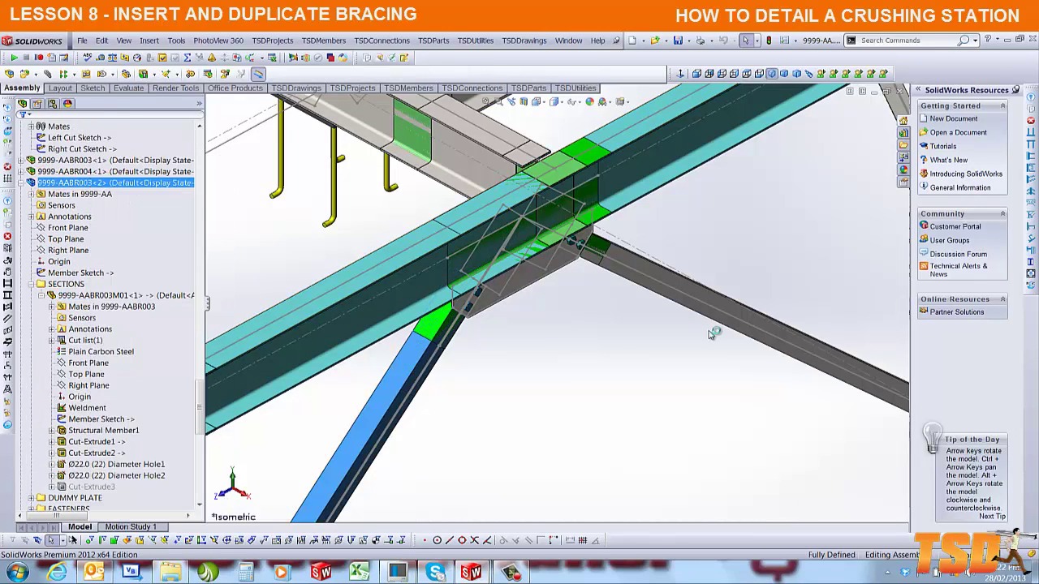
{"action": "left_click", "coordinate": [872, 90]}
{"action": "left_click", "coordinate": [711, 209]}
{"action": "scroll", "coordinate": [589, 303], "scroll_direction": "up", "scroll_amount": 7}
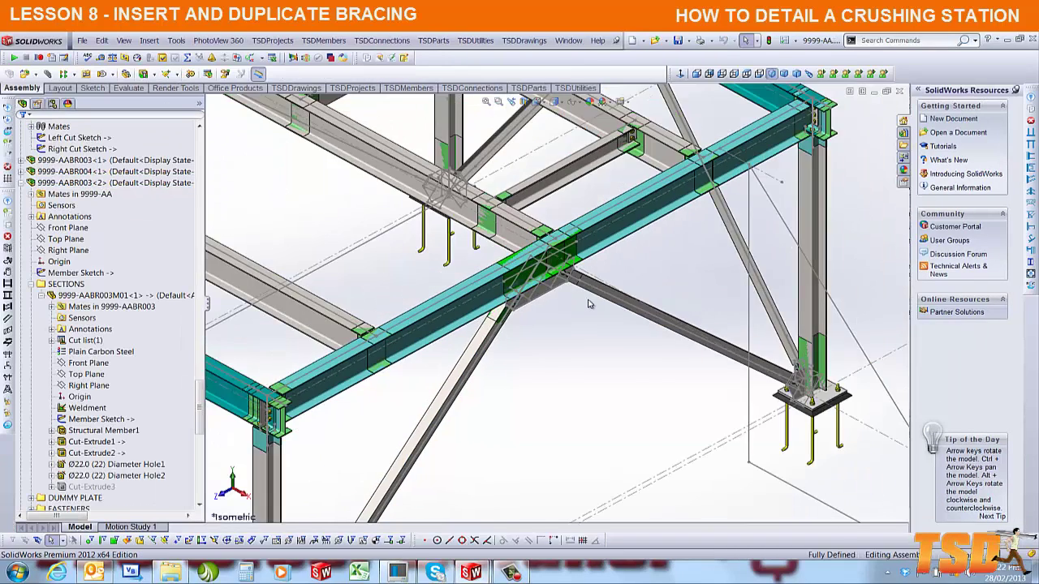